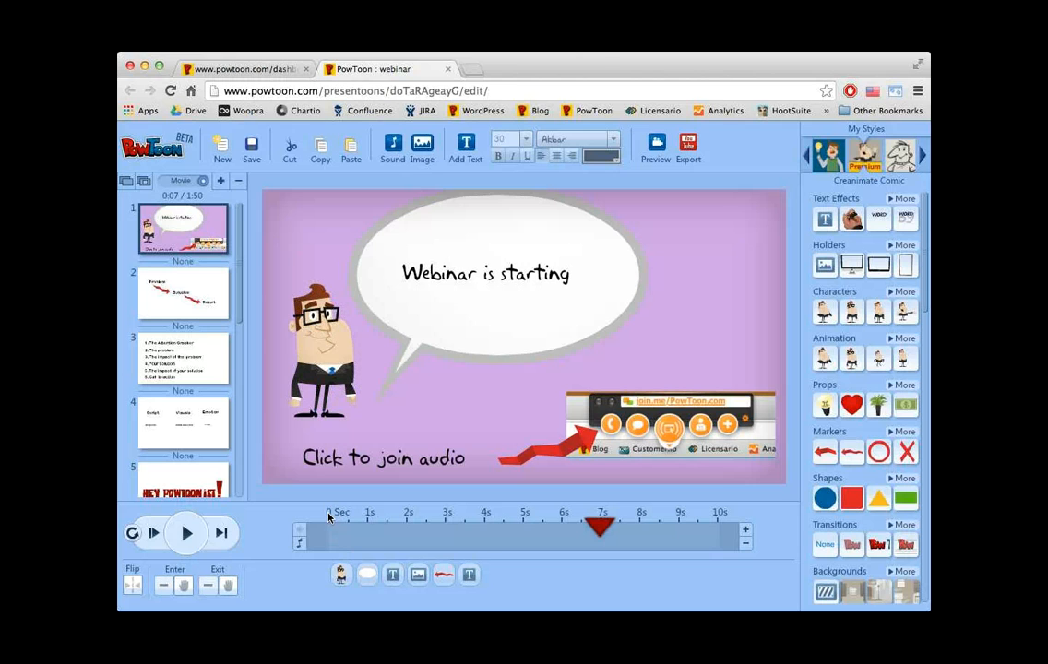
- Extend the first slide's duration by two seconds and shorten it again by two seconds
click(747, 533)
click(747, 533)
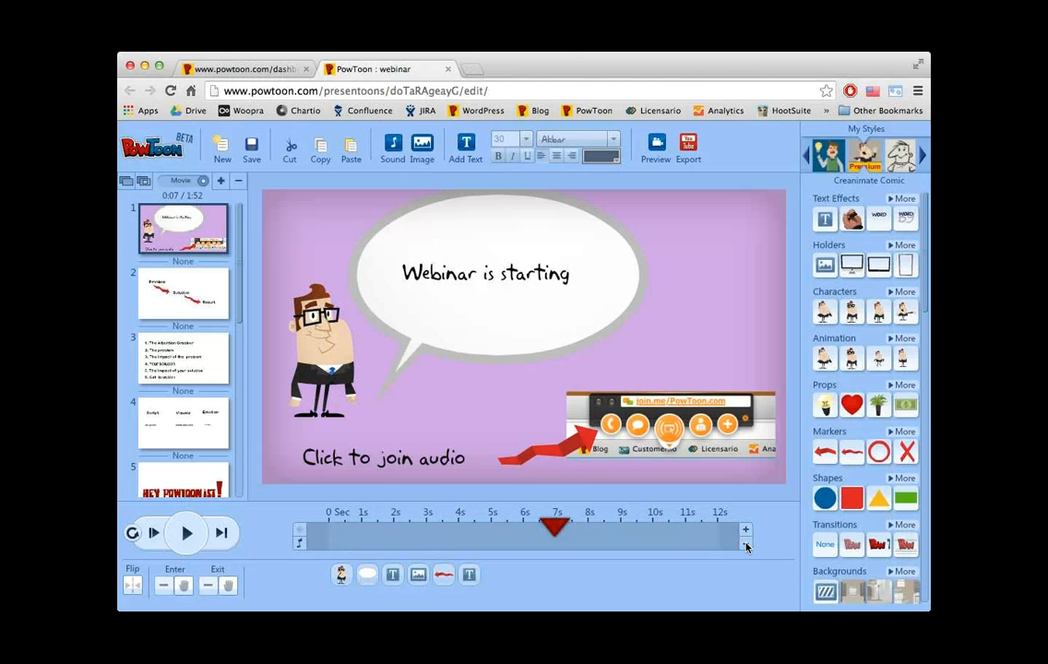
click(746, 545)
click(746, 545)
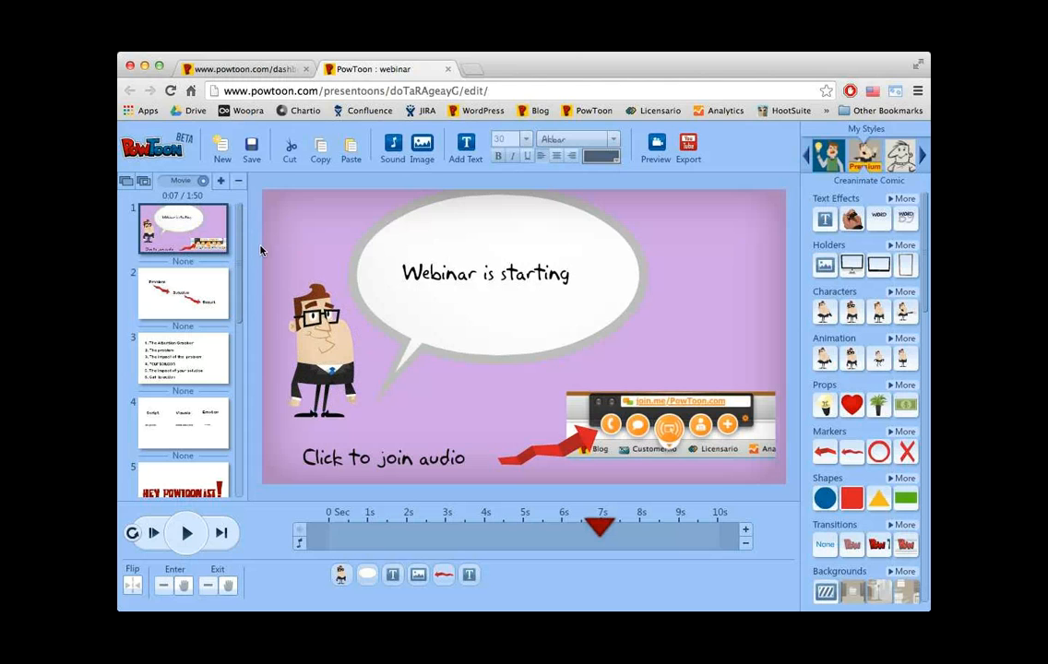
- Add a new slide directly after the first slide
click(220, 183)
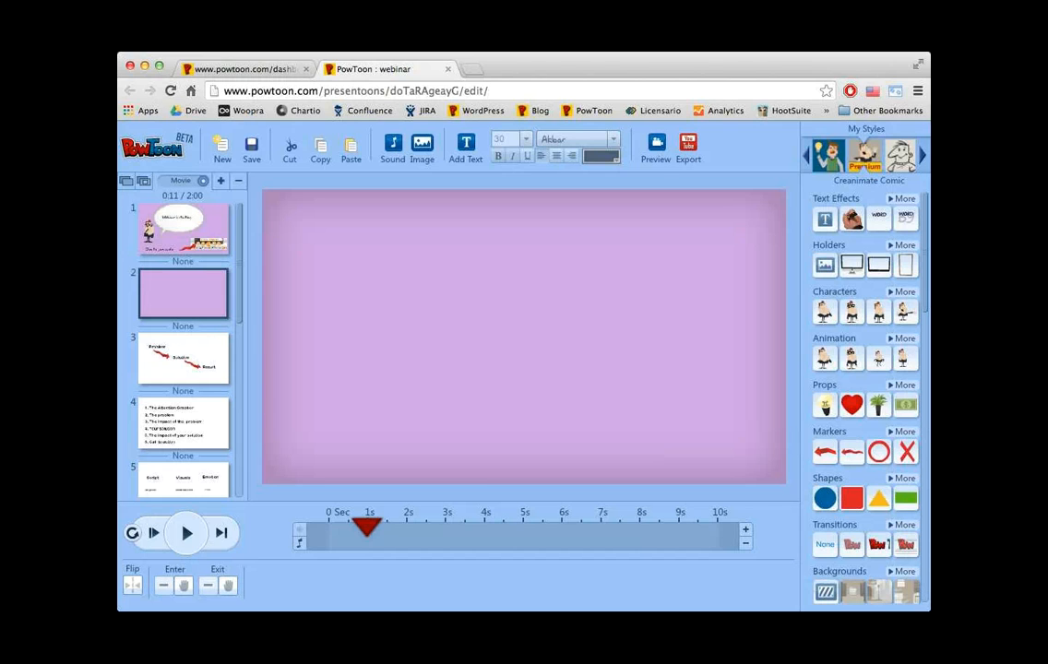
- Look through the Marker, Retro, Label, Mini Town, Hands and Shadow style libraries
click(925, 158)
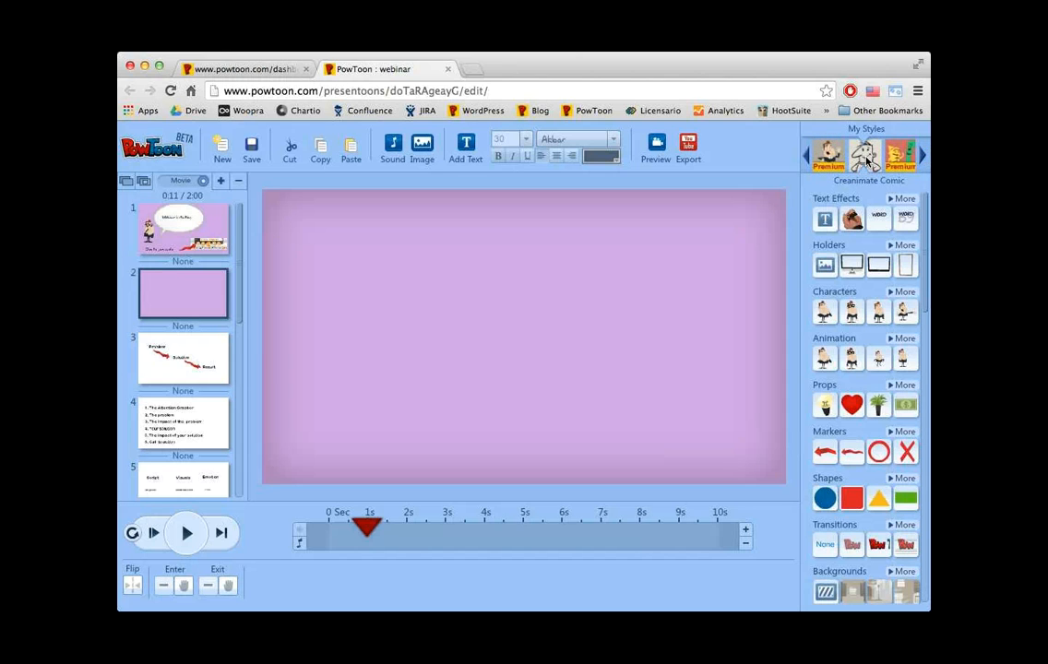
click(866, 157)
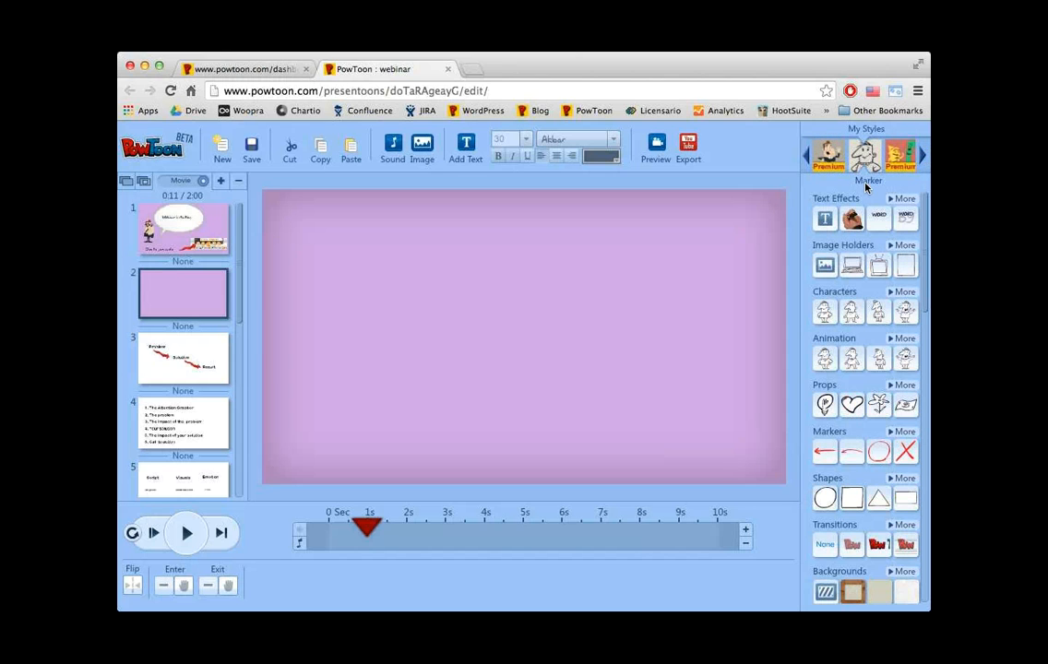
click(924, 158)
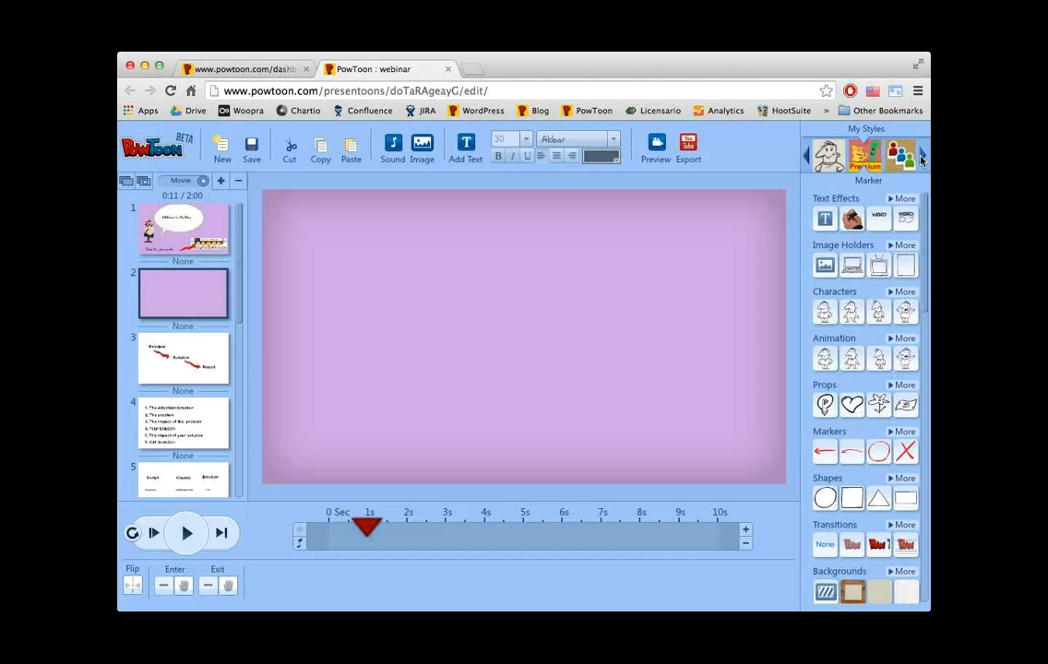
click(922, 158)
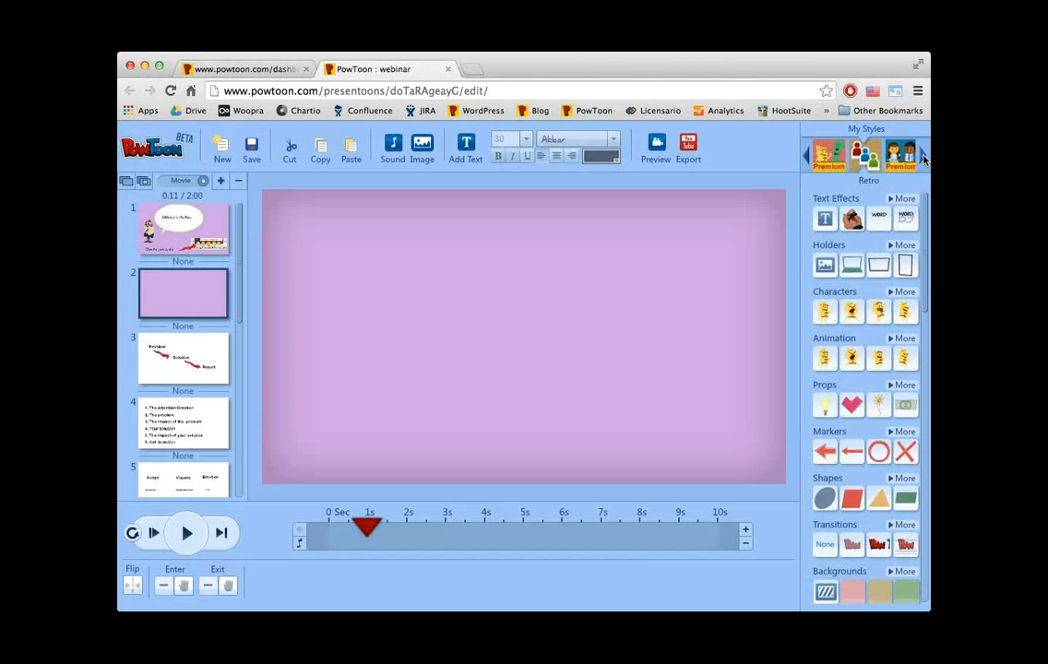
click(924, 159)
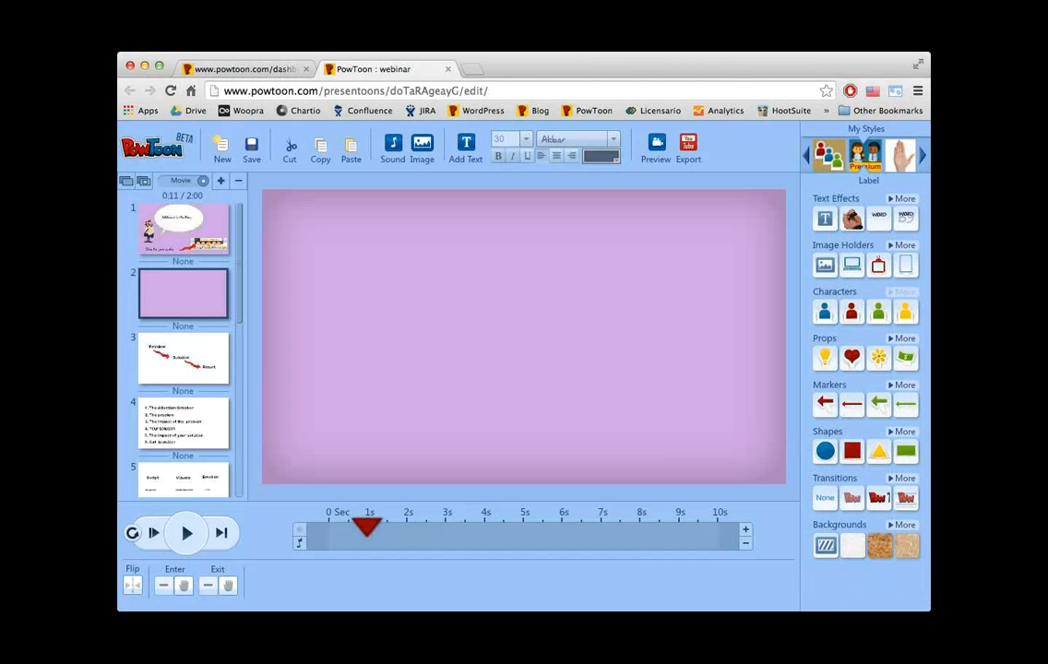
click(924, 158)
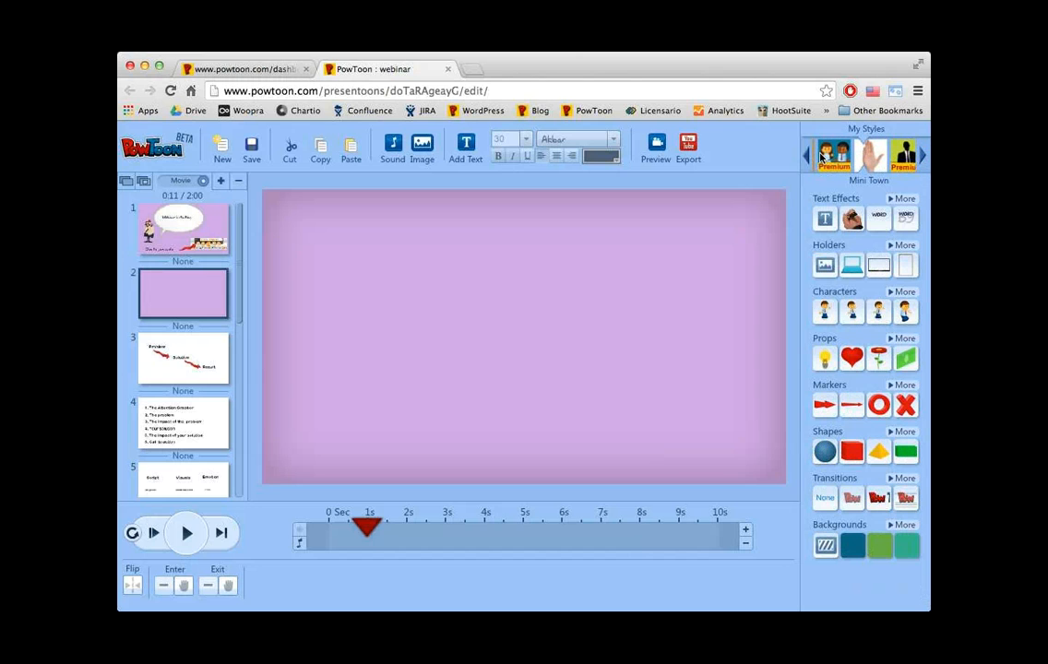
click(867, 155)
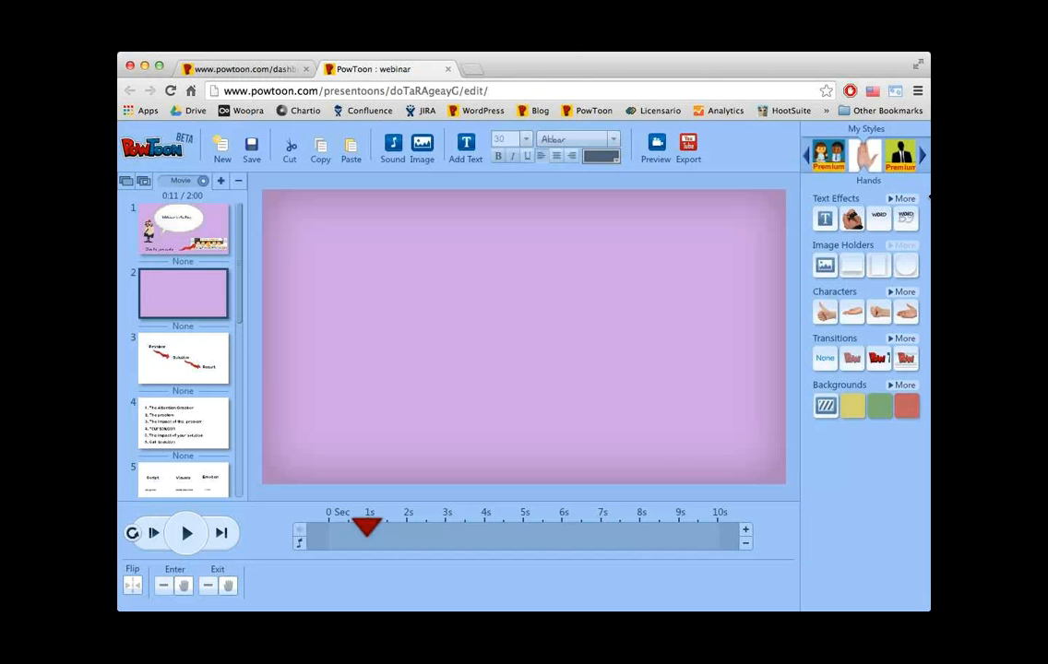
click(924, 157)
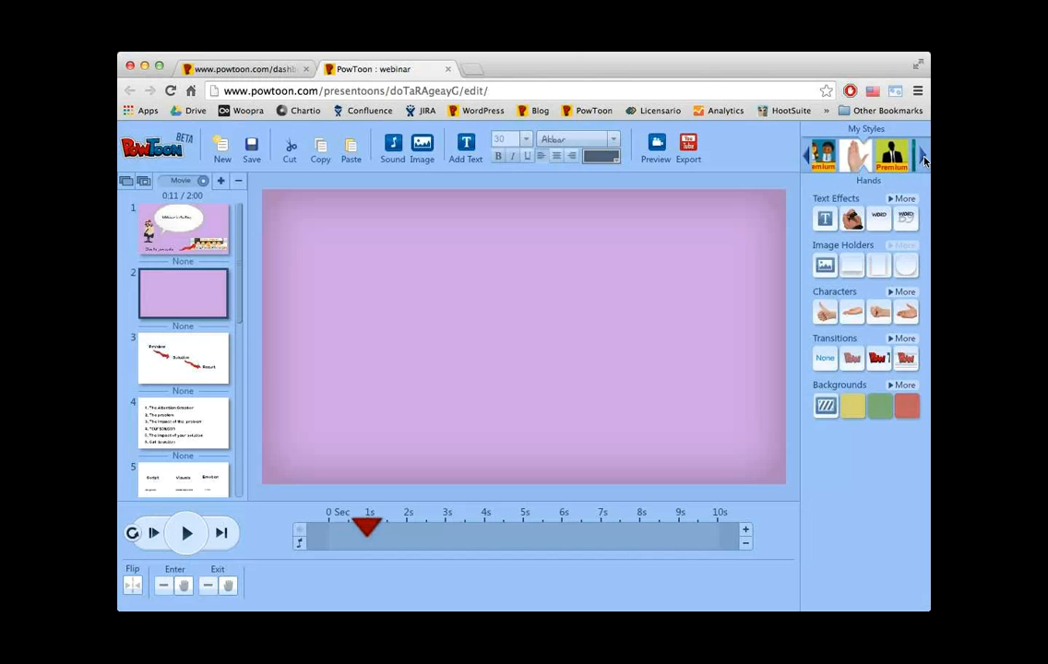
- Browse back through the style libraries, past Cartoon and Greeting Card, to Picto Marketer
click(805, 156)
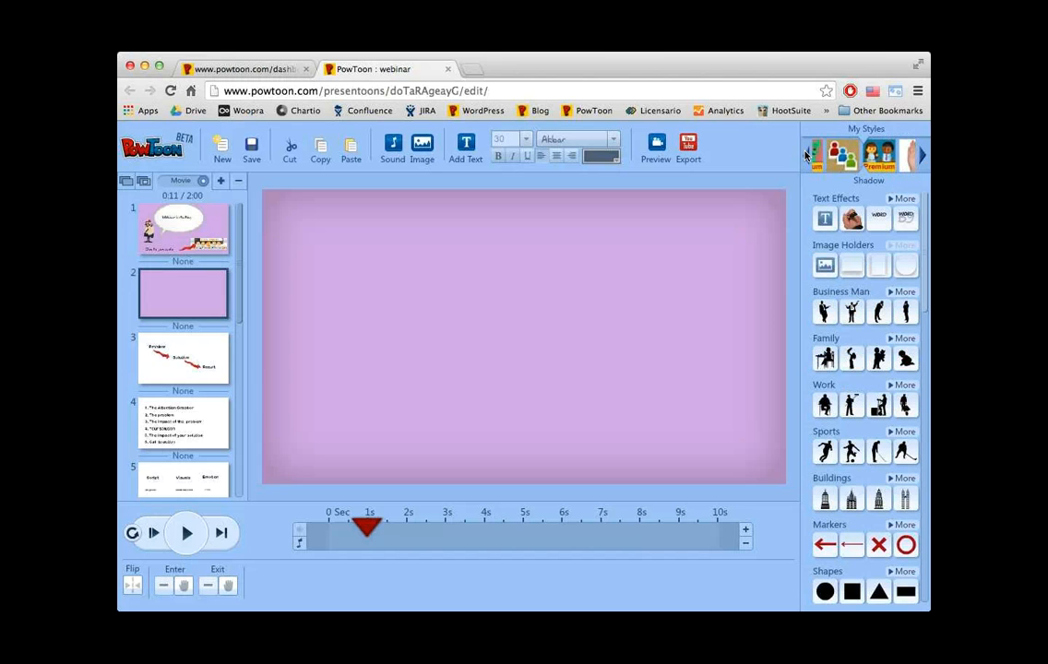
click(807, 156)
click(808, 156)
click(807, 156)
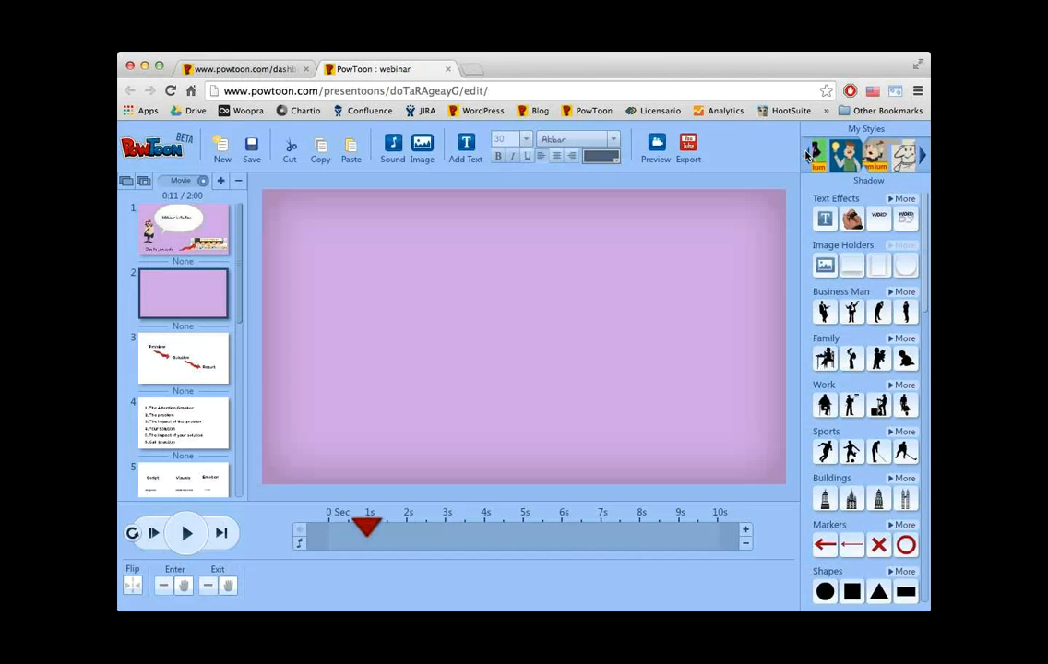
click(807, 156)
click(807, 156)
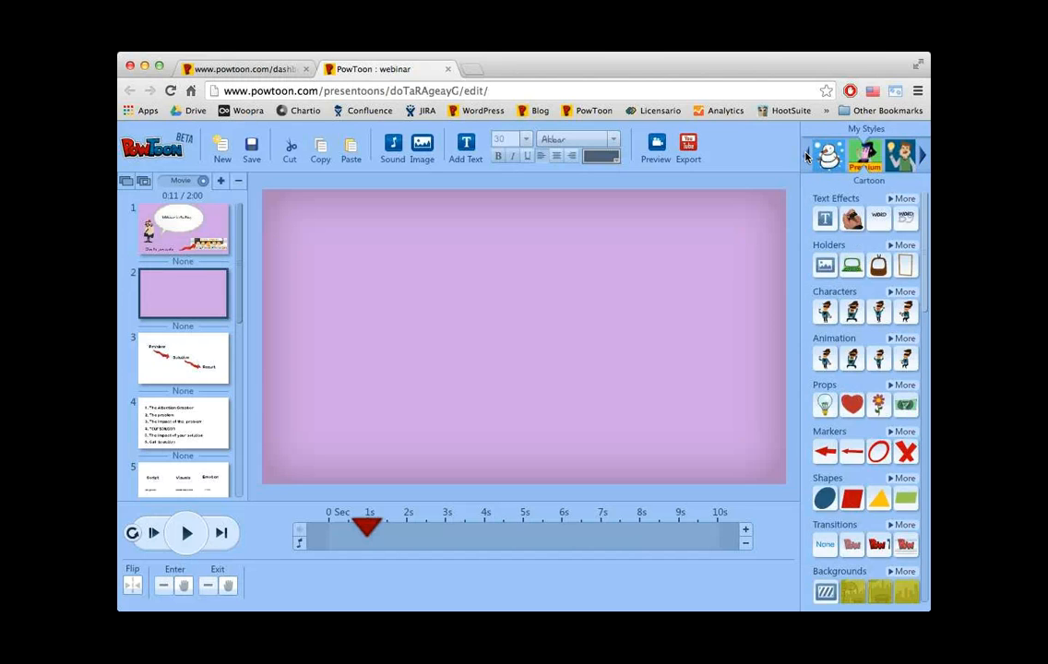
click(805, 155)
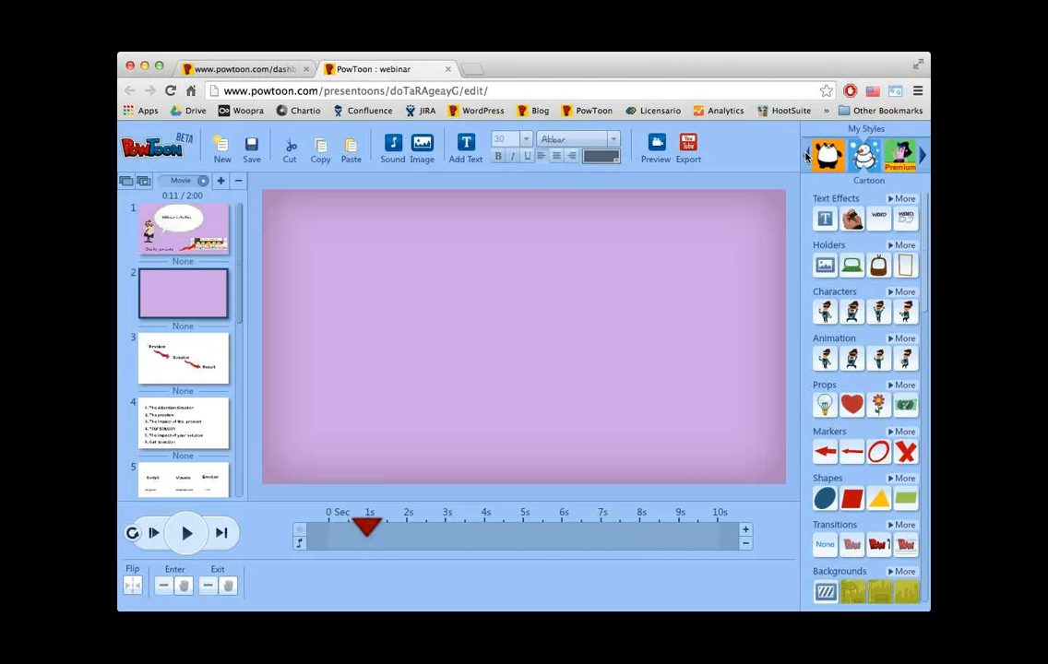
click(807, 159)
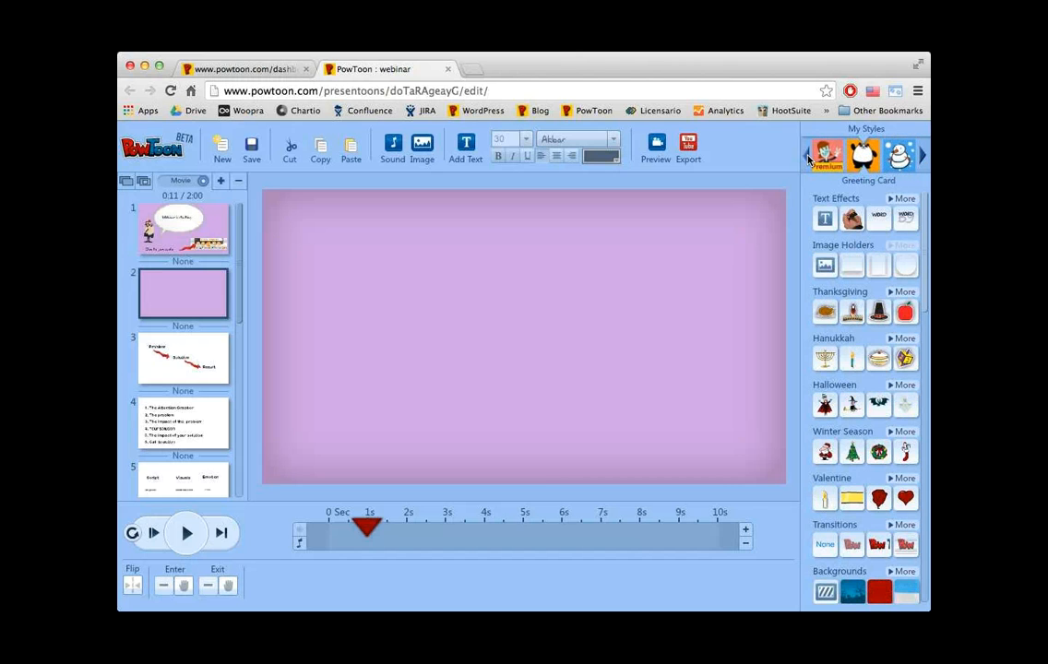
click(808, 157)
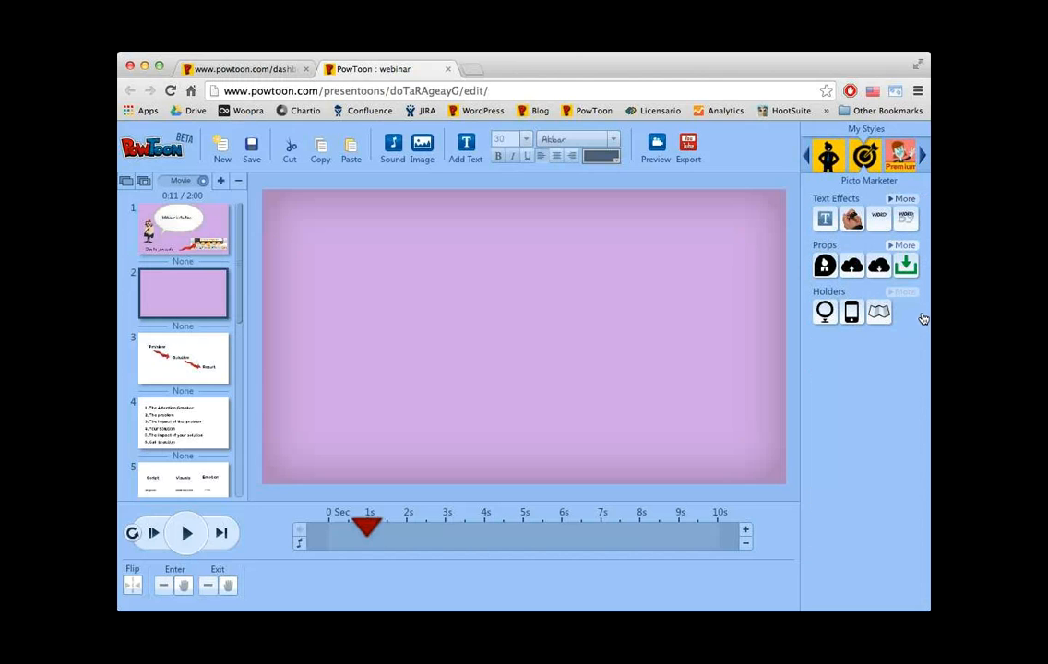
- Expand the Props category of the Picto Marketer style and examine its full set of icons
click(906, 248)
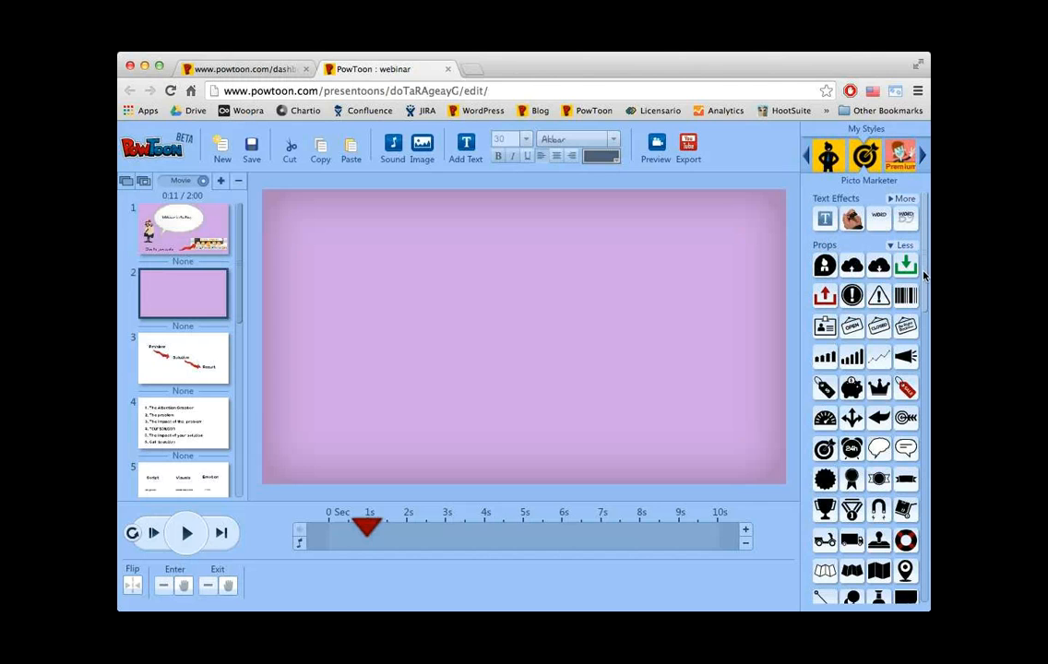
scroll(925, 289, down, 3)
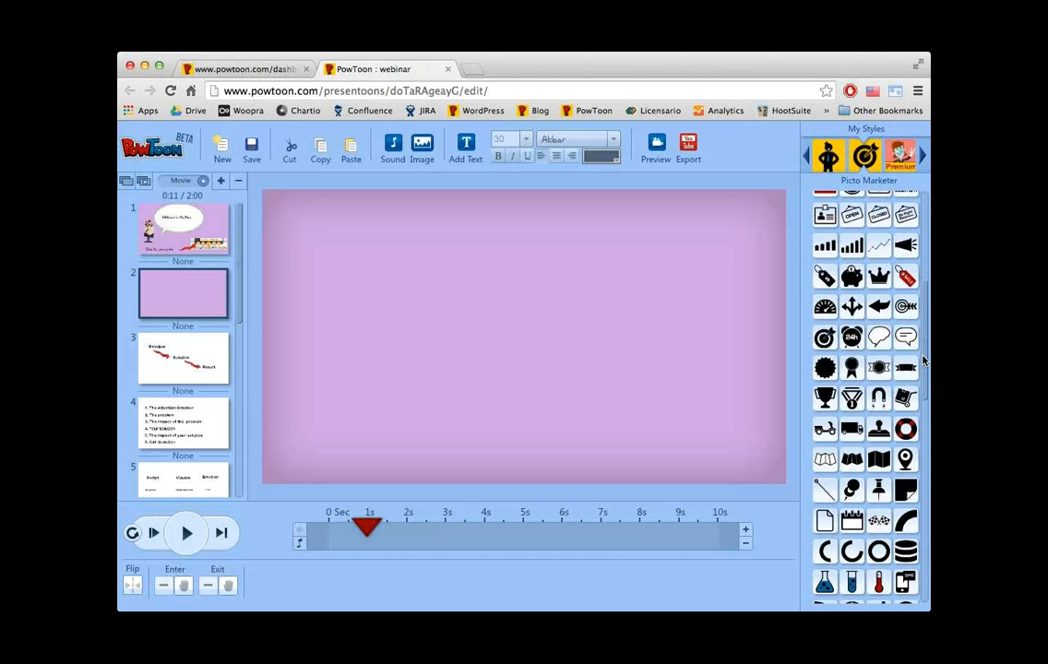
scroll(923, 373, down, 2)
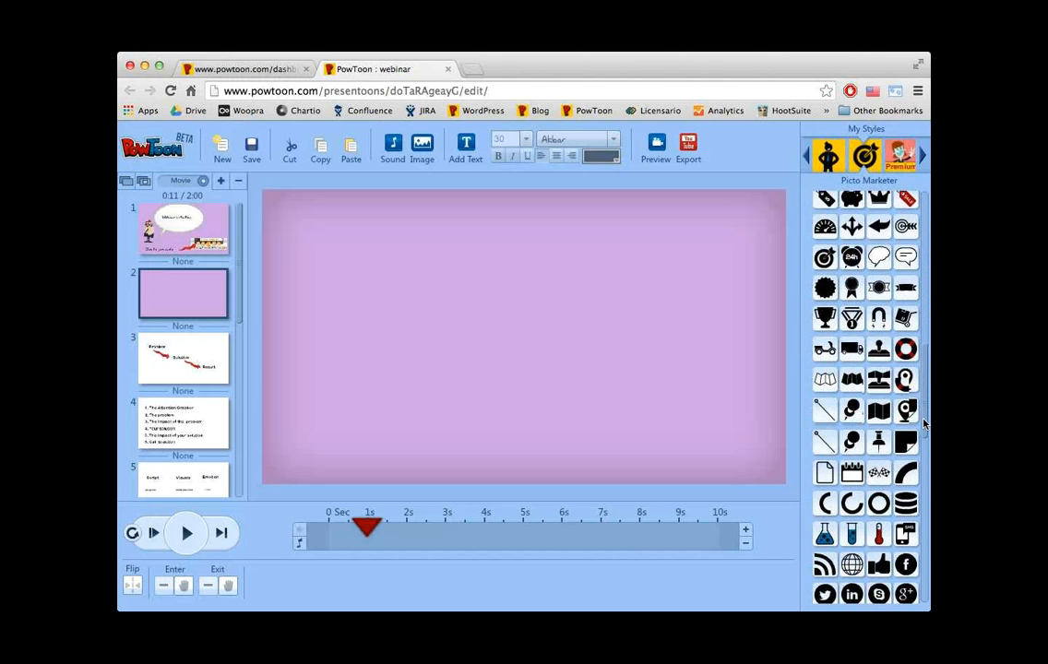
scroll(923, 462, down, 3)
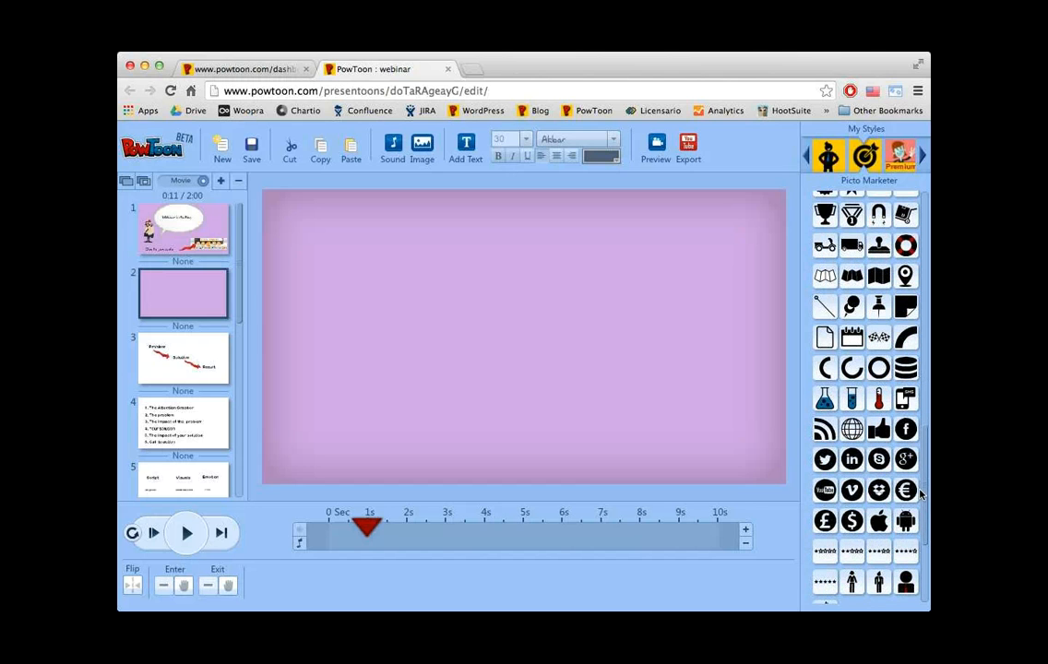
scroll(924, 493, down, 1)
scroll(924, 397, up, 3)
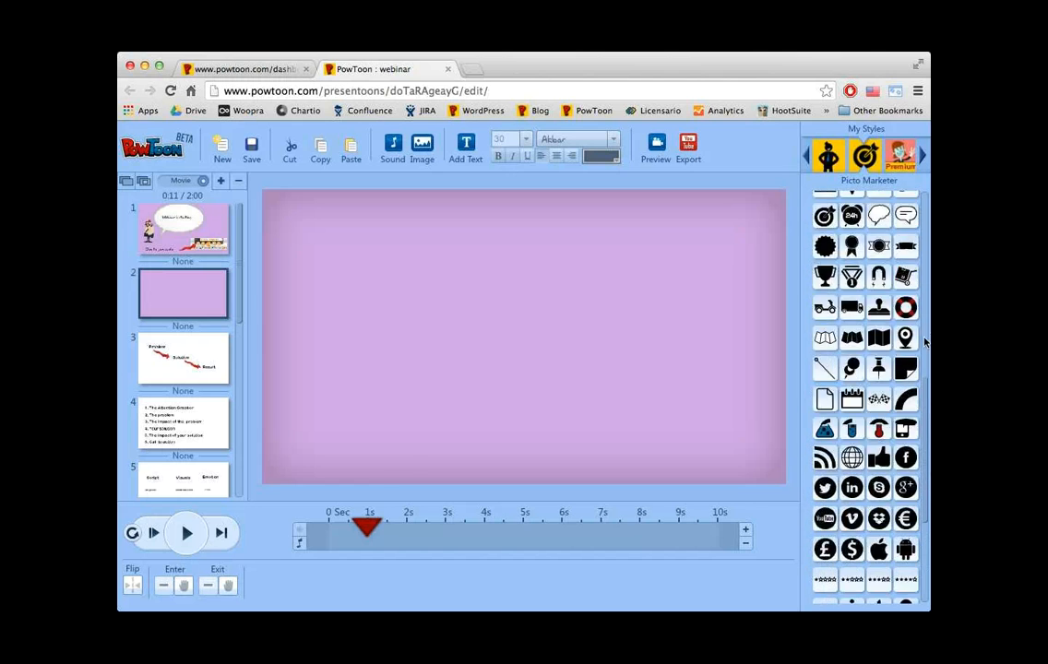
scroll(924, 341, up, 5)
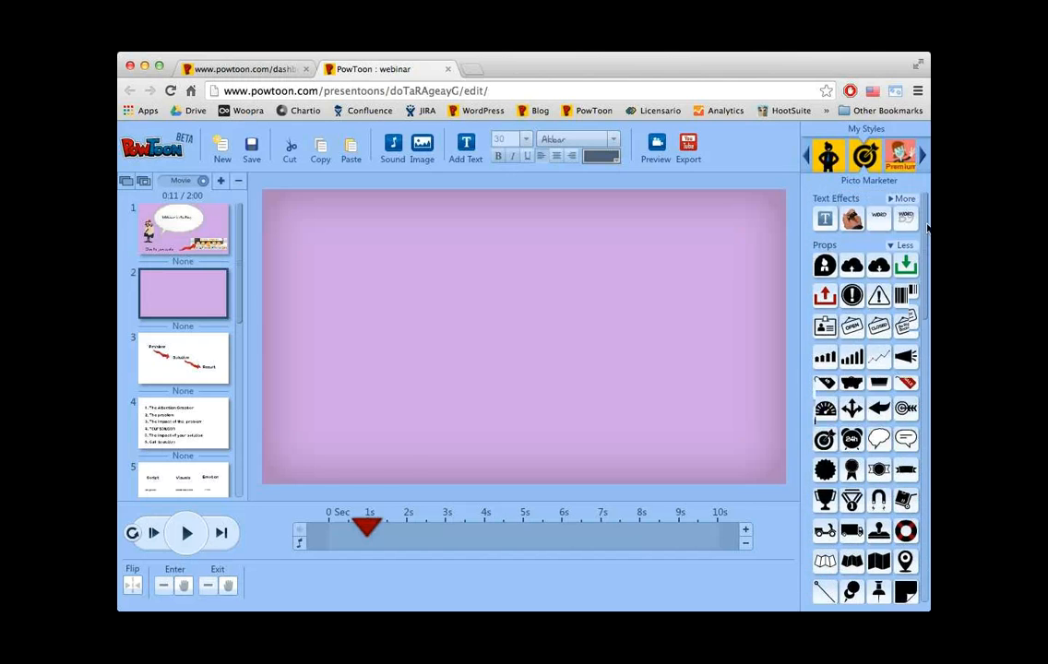
- Switch to the Picto style and set the second slide's background to plain white
click(806, 157)
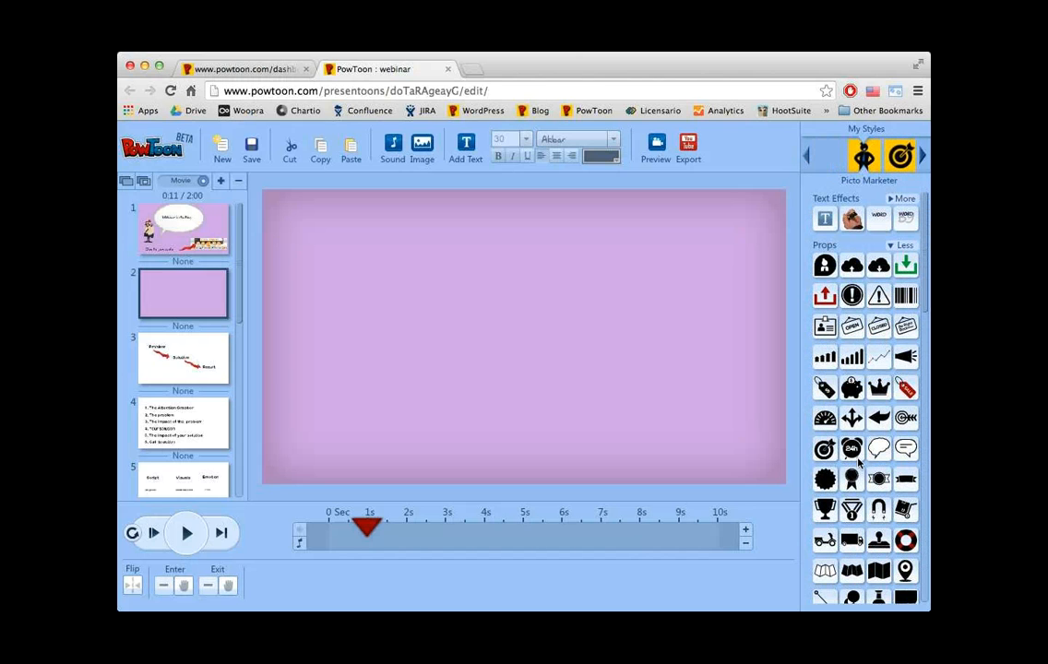
scroll(924, 369, down, 1)
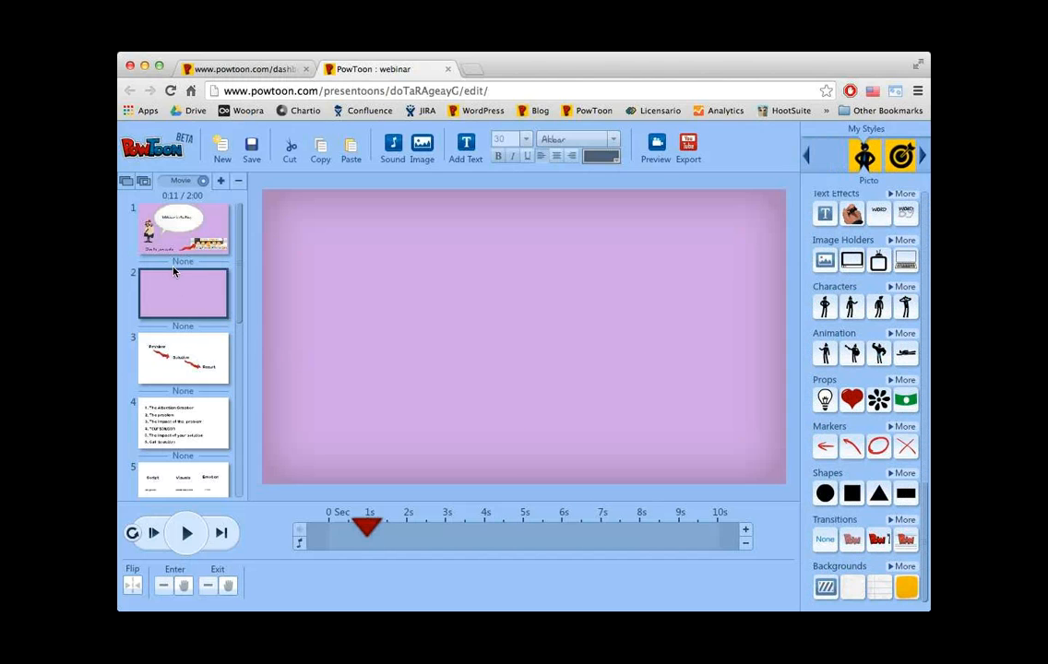
click(854, 588)
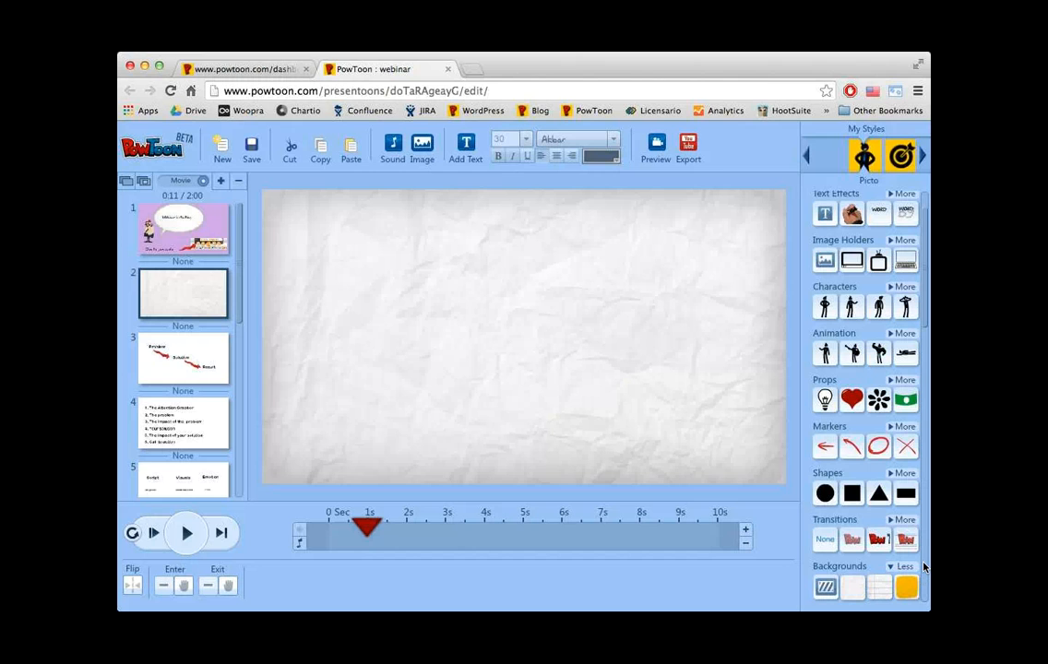
drag(925, 312, 928, 570)
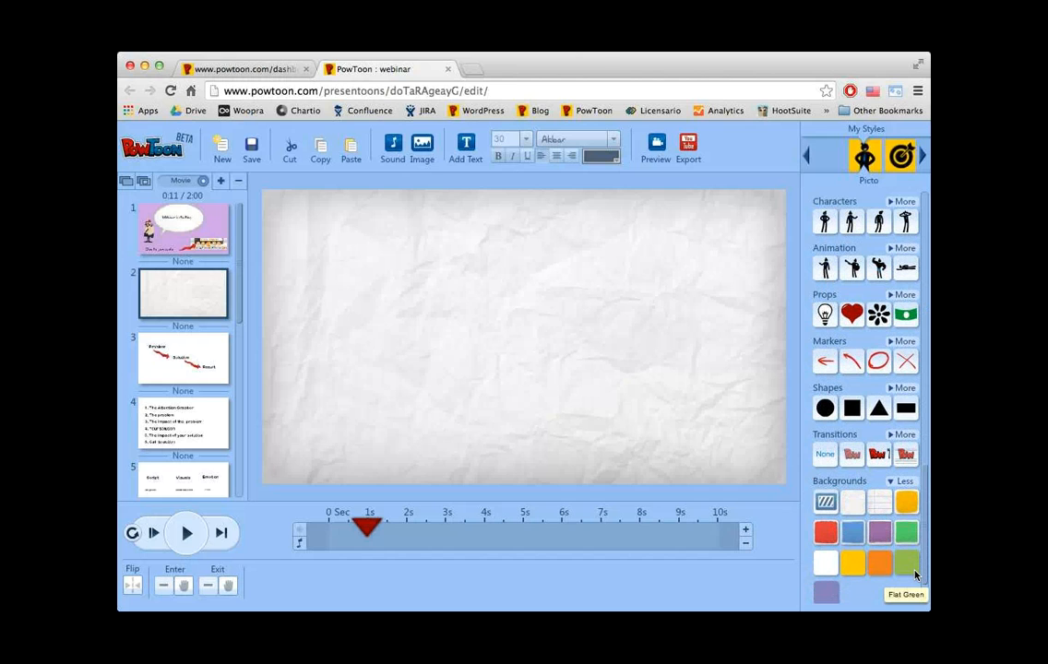
click(825, 563)
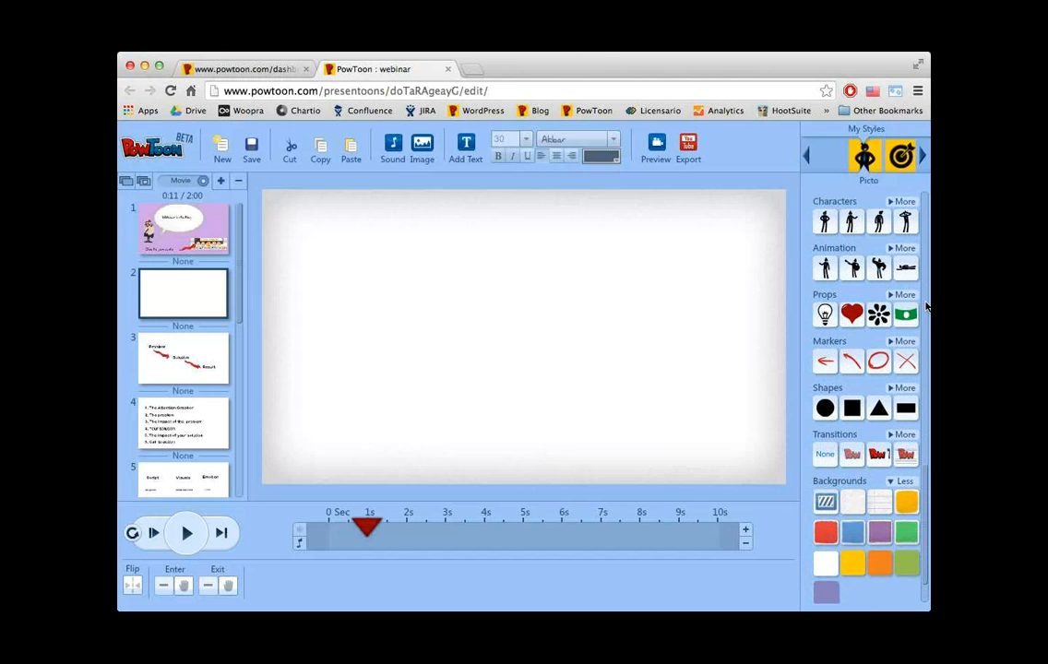
- Insert the animated walking woman from Picto's Animation category, shrink her to about 60% and place her near the slide's centre
scroll(925, 308, up, 3)
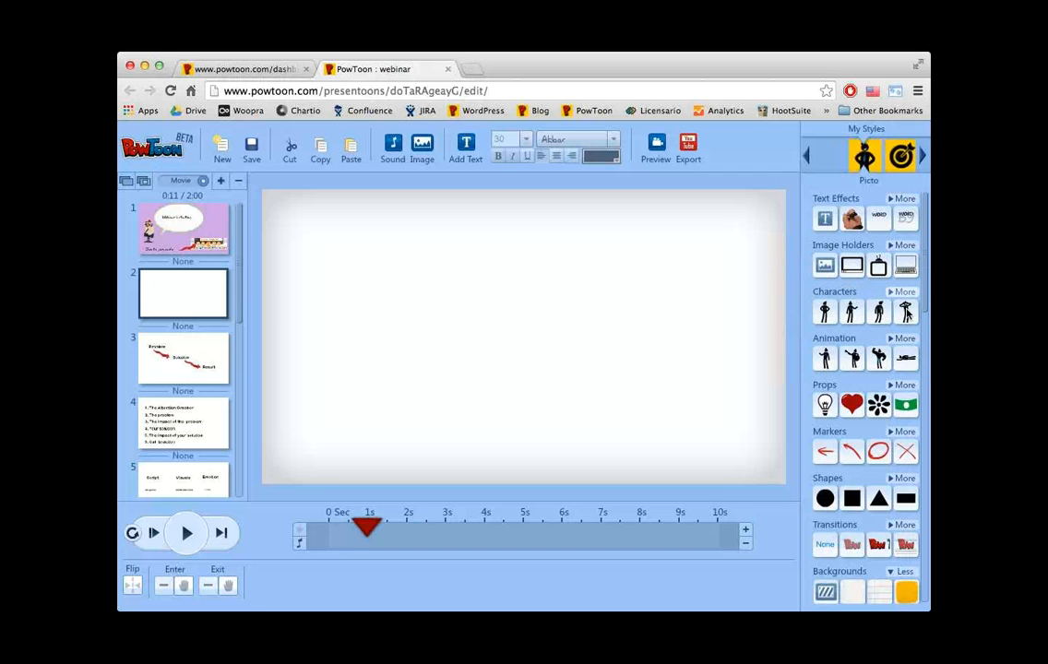
click(903, 339)
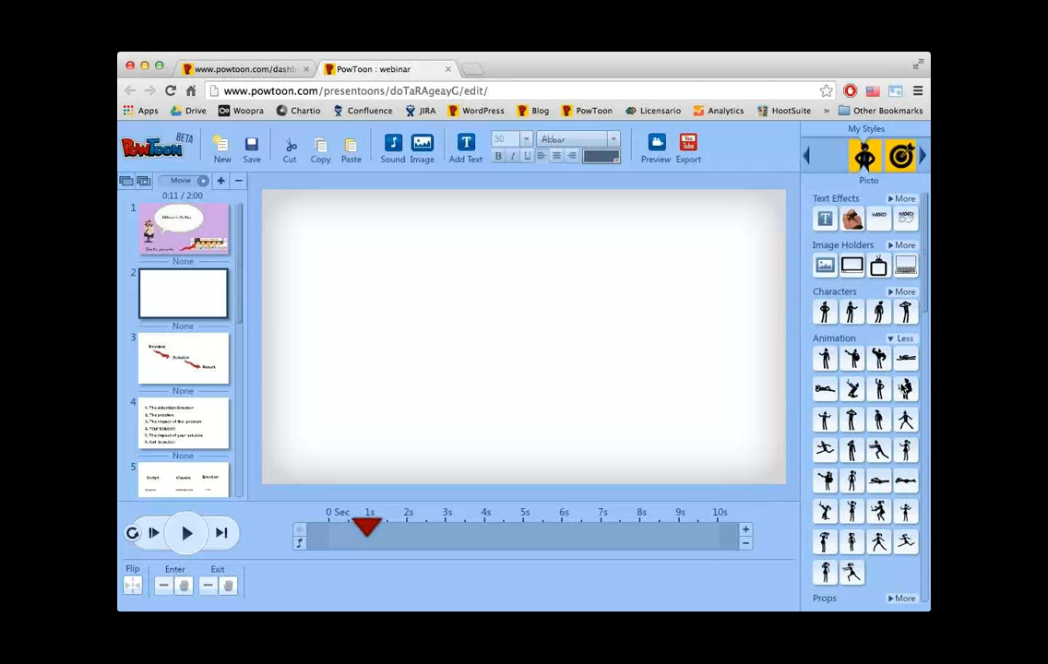
click(878, 545)
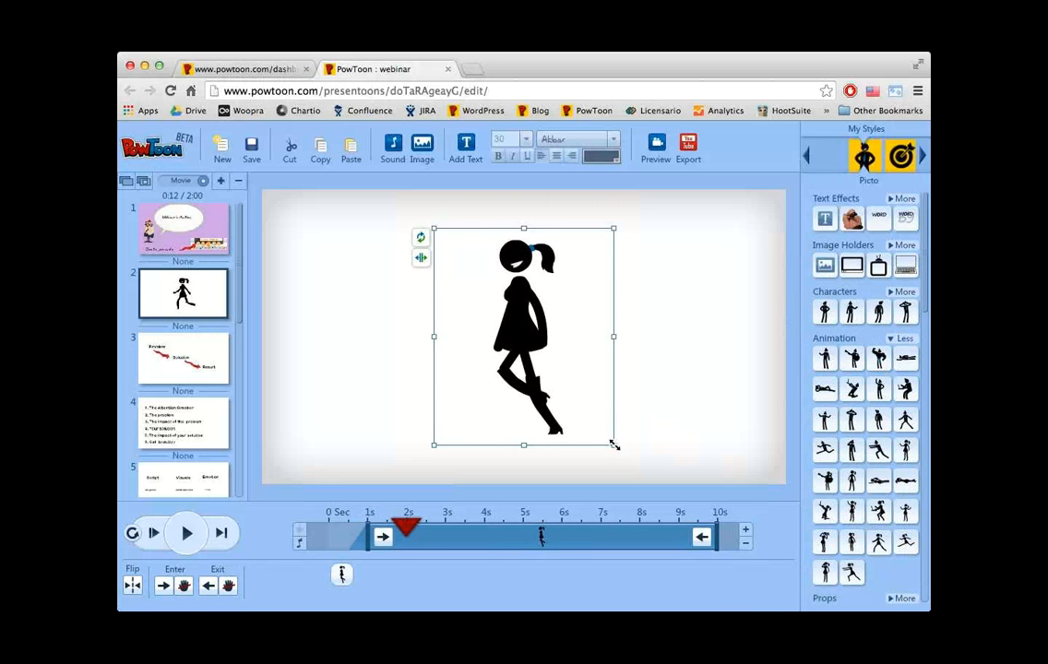
drag(613, 444, 545, 361)
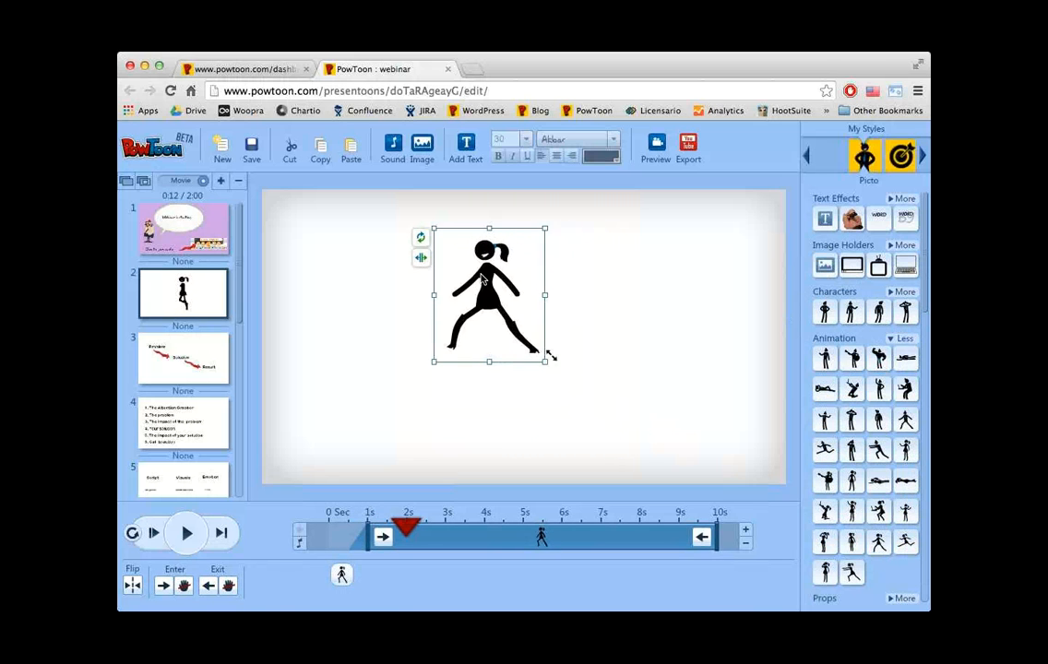
drag(480, 286, 532, 345)
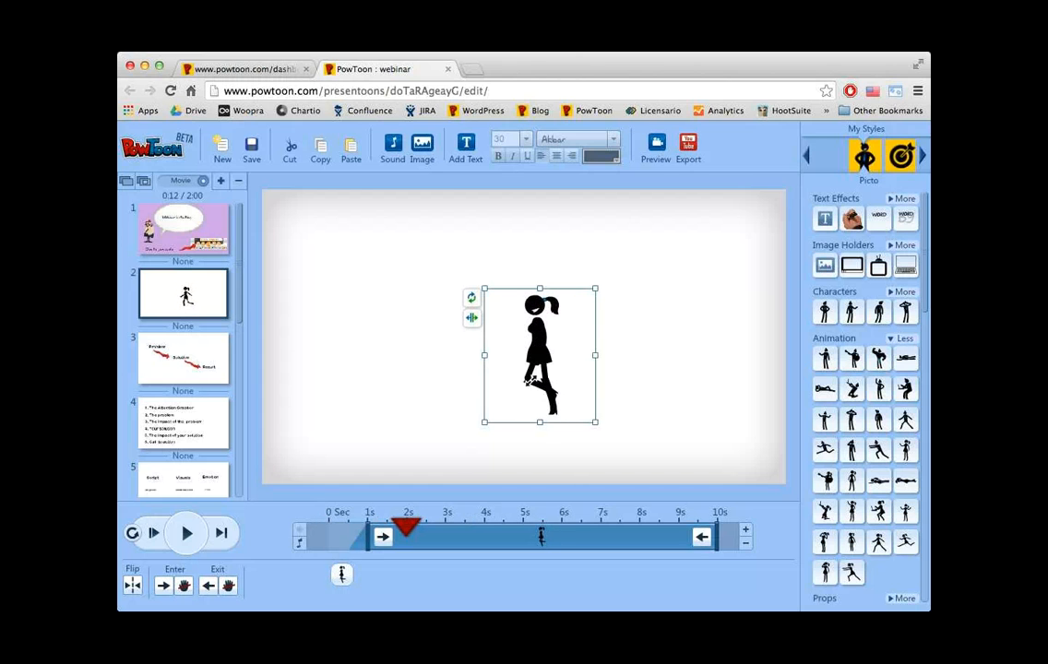
- Set the walking woman's enter effect to Left
click(383, 539)
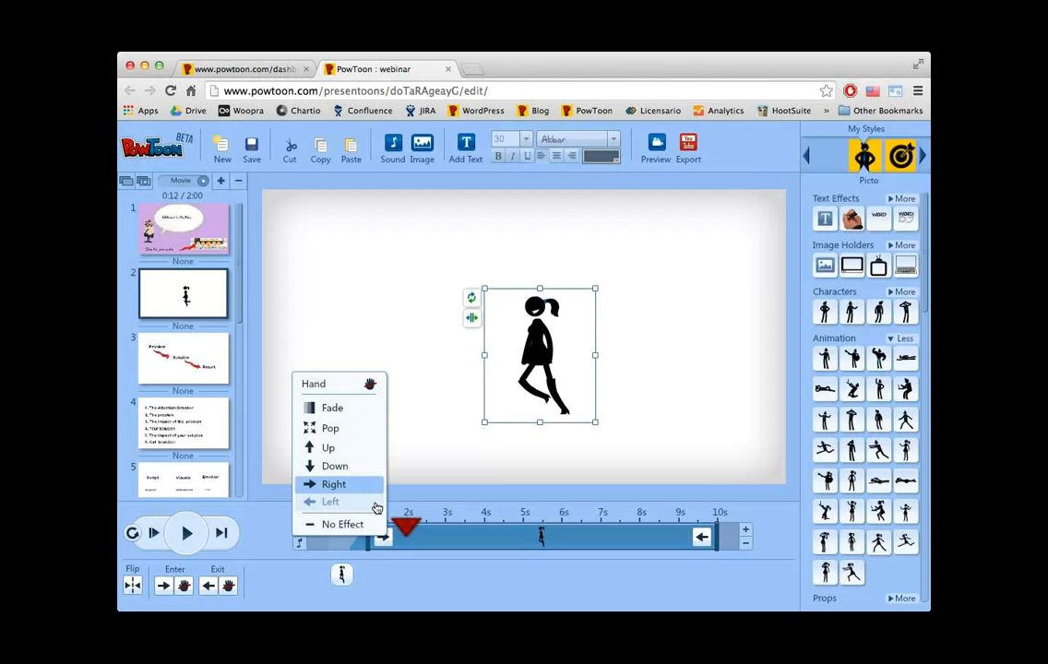
click(373, 501)
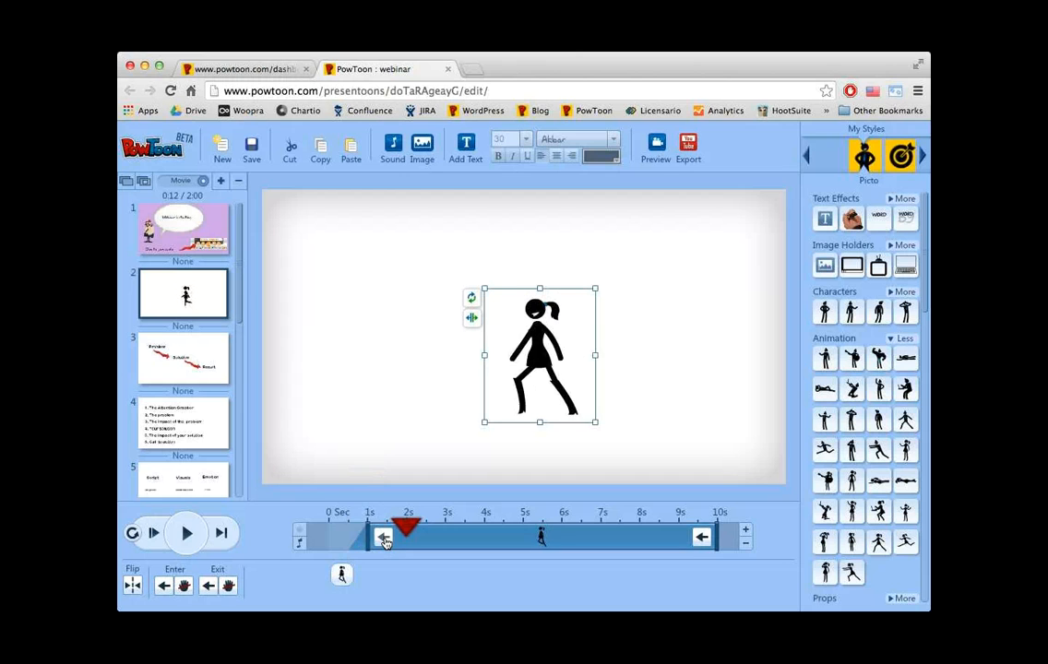
- Examine the available enter effects for the walking woman without choosing a different one
click(384, 541)
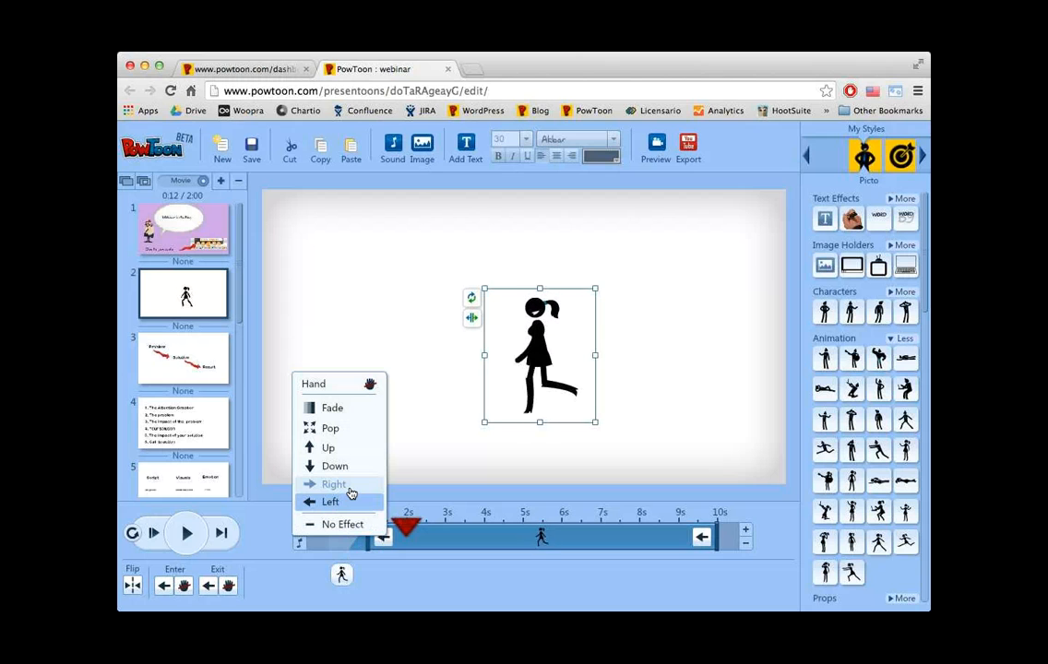
click(445, 440)
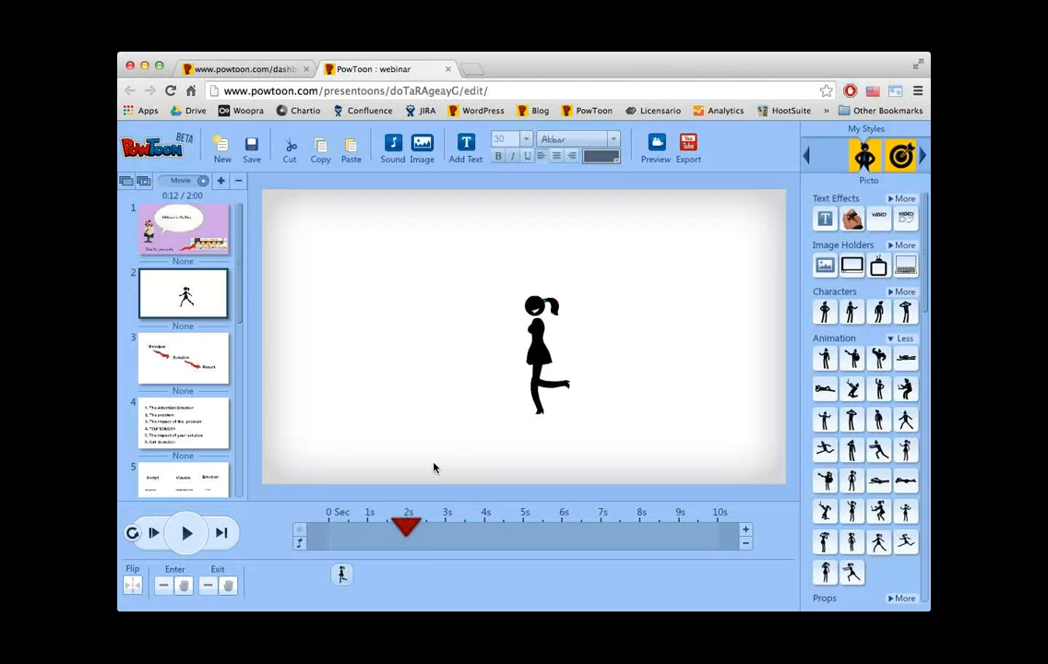
click(340, 574)
click(383, 536)
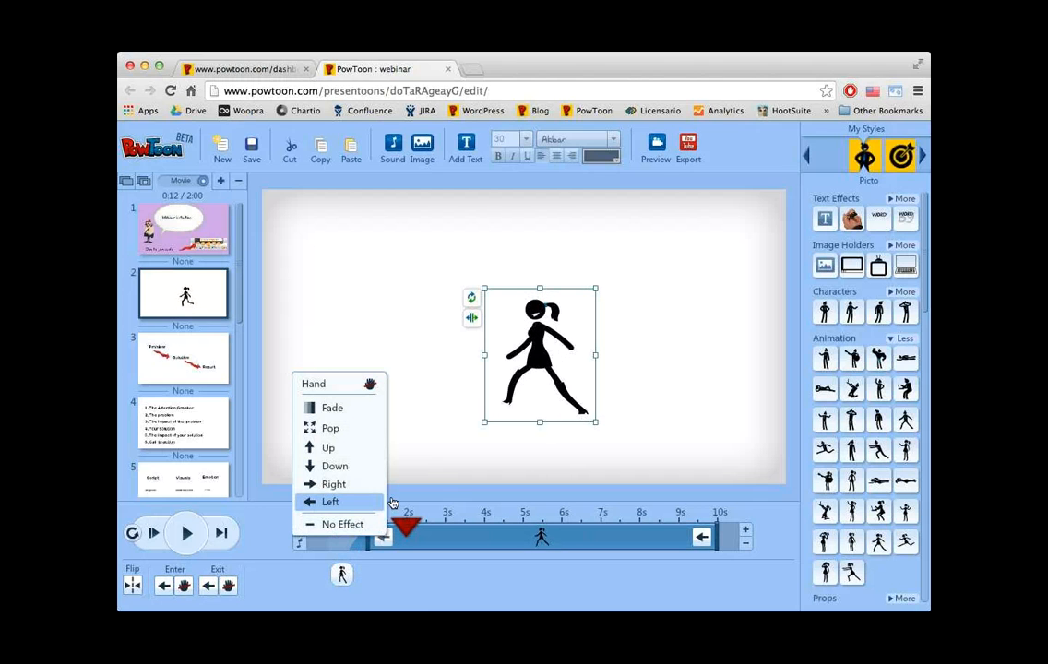
click(406, 410)
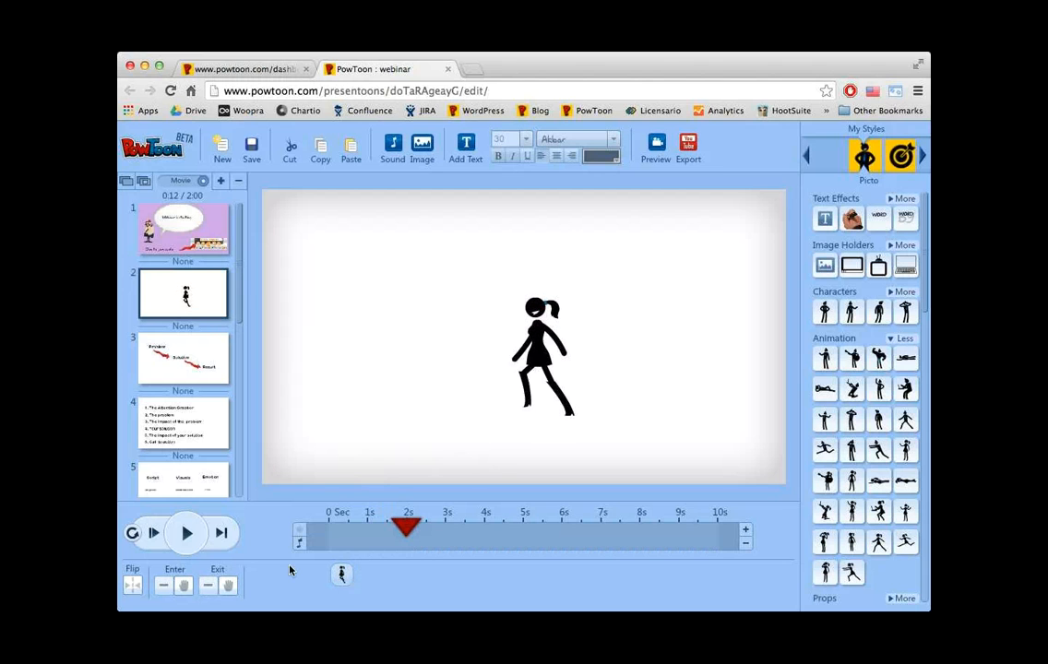
- Shorten the walking woman's time on the slide to end at 4s and set her exit effect to No Effect
click(342, 575)
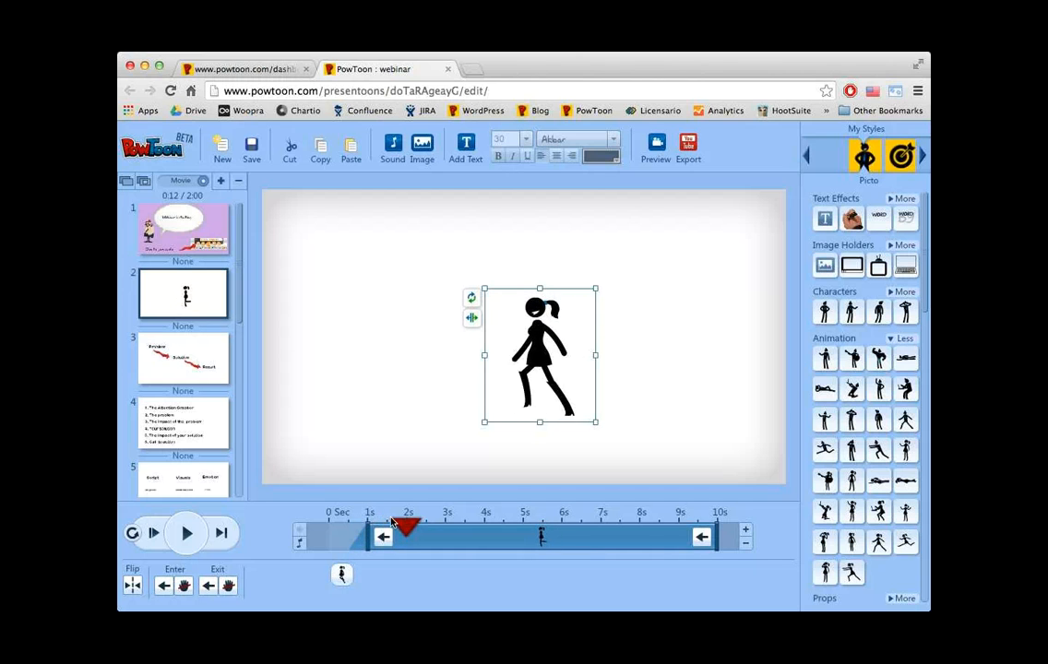
drag(718, 530, 476, 529)
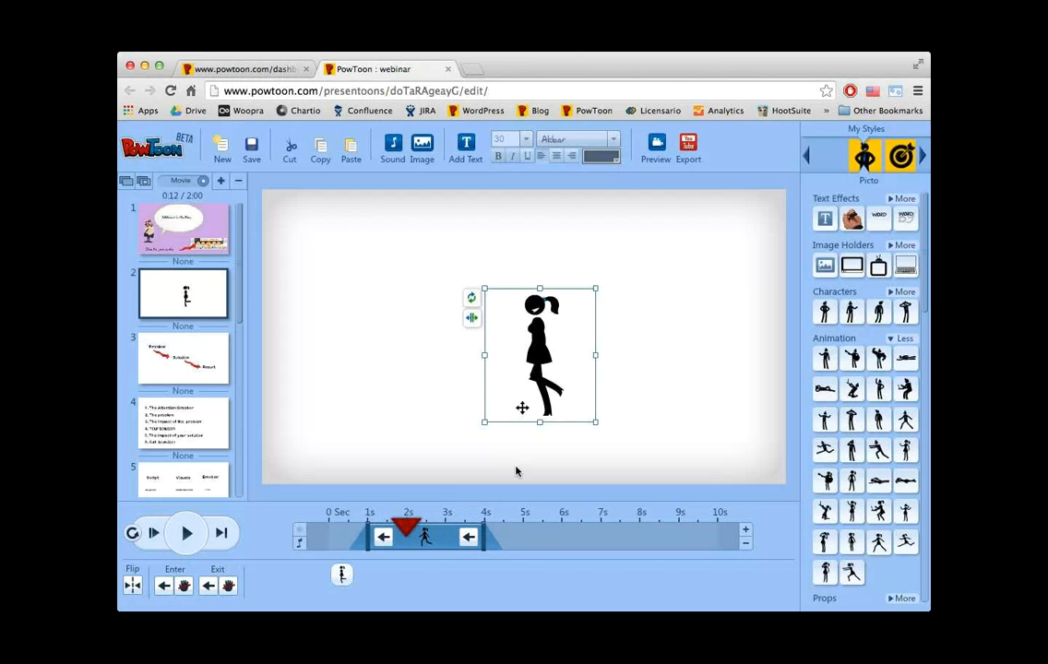
click(469, 539)
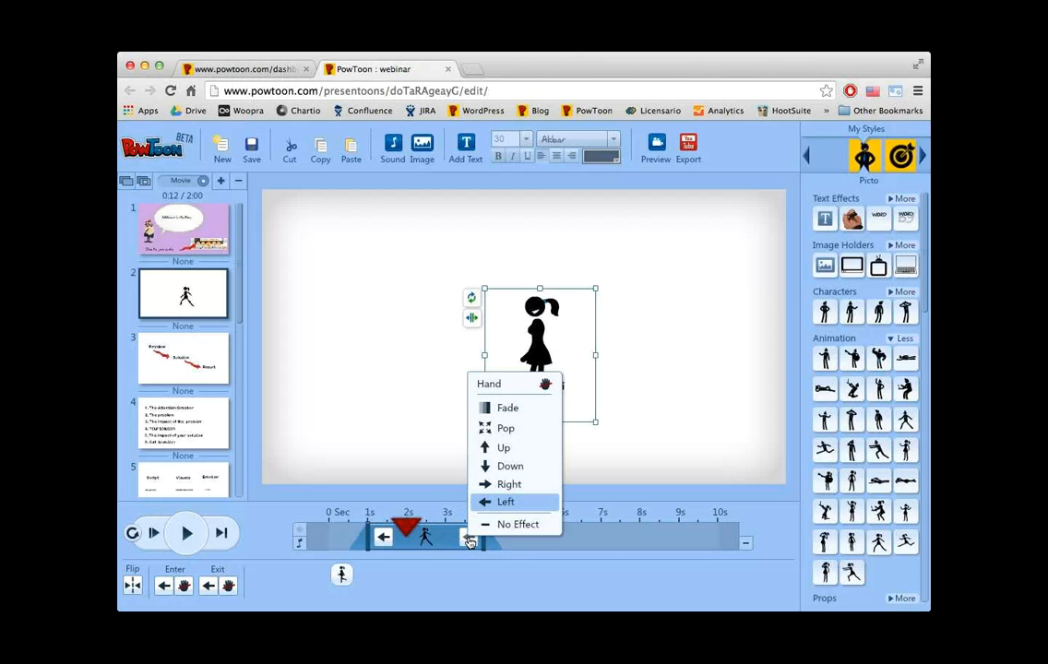
click(516, 525)
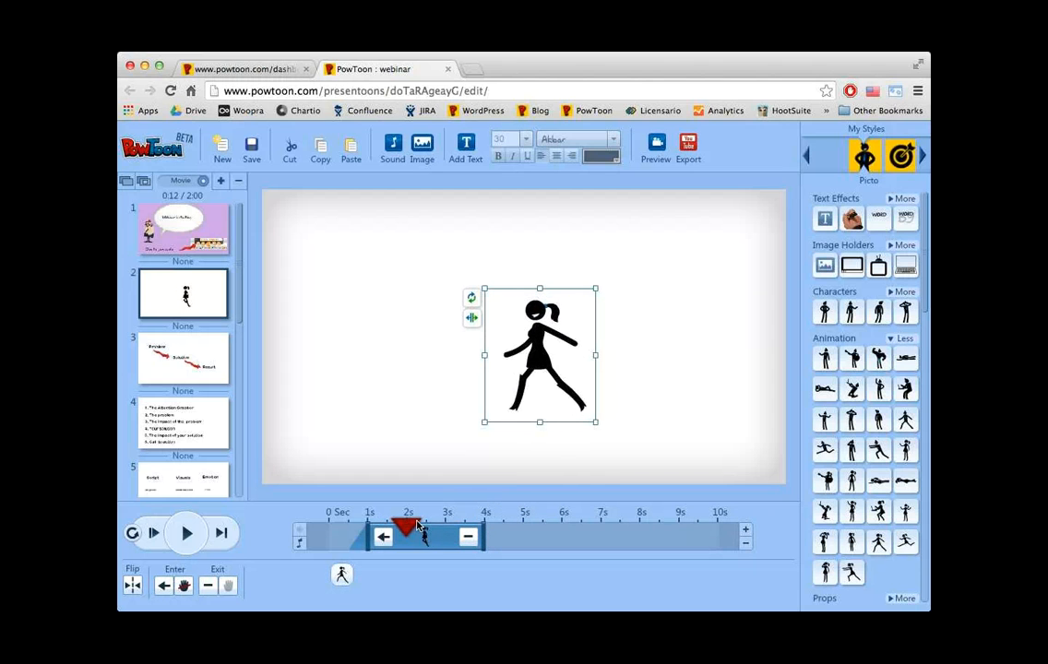
- Play the second slide from the start and scrub past 4s to check the woman's entrance and exit
drag(399, 526, 395, 526)
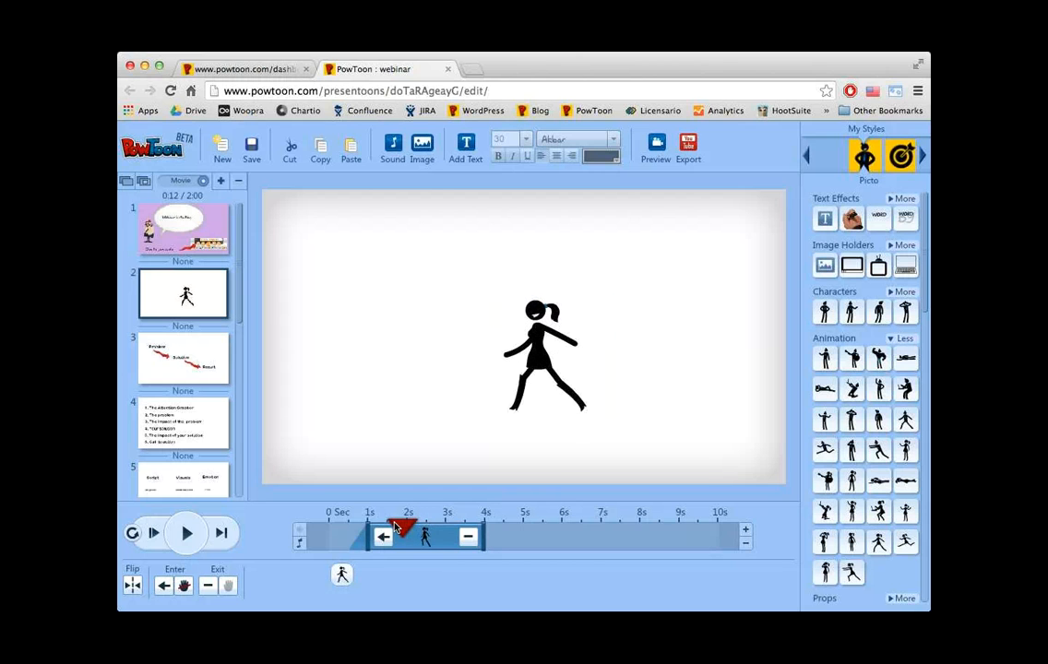
drag(395, 526, 316, 513)
click(193, 536)
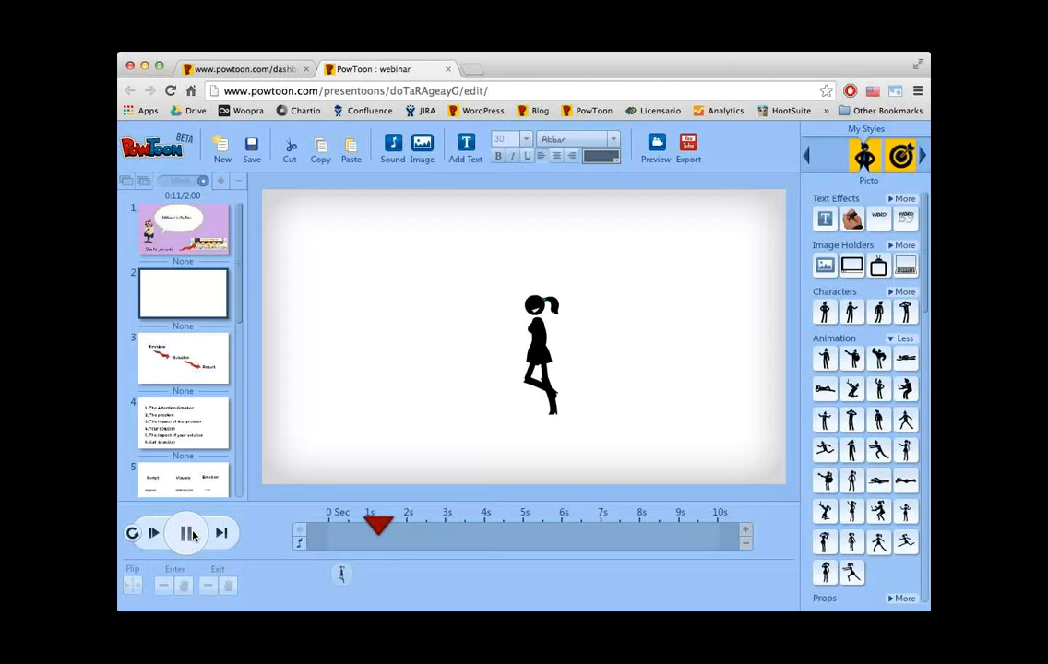
click(187, 533)
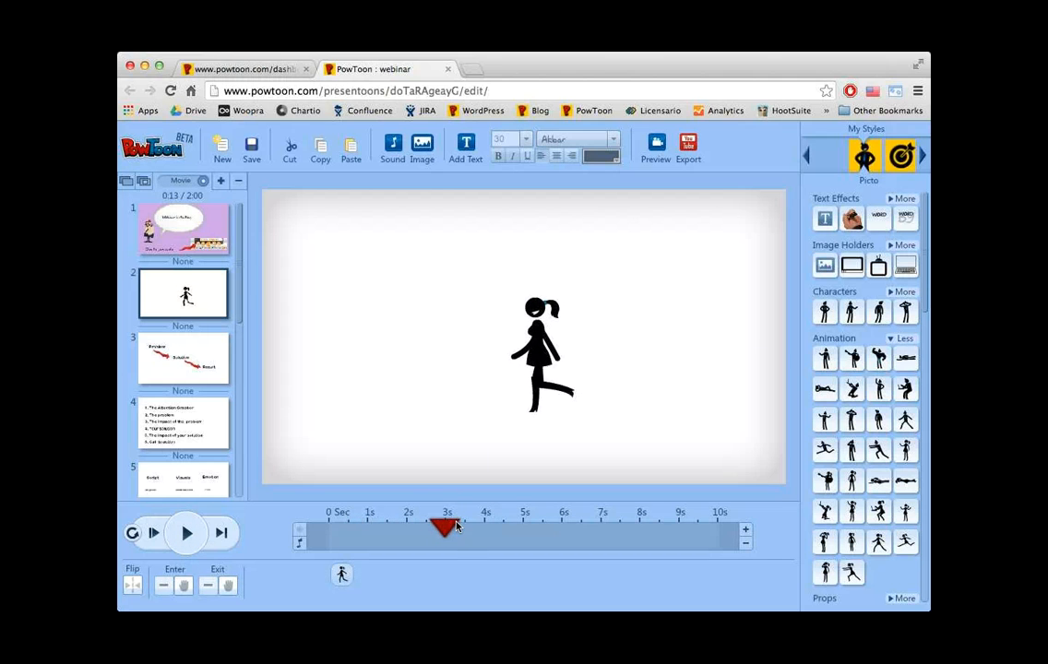
drag(446, 524, 491, 522)
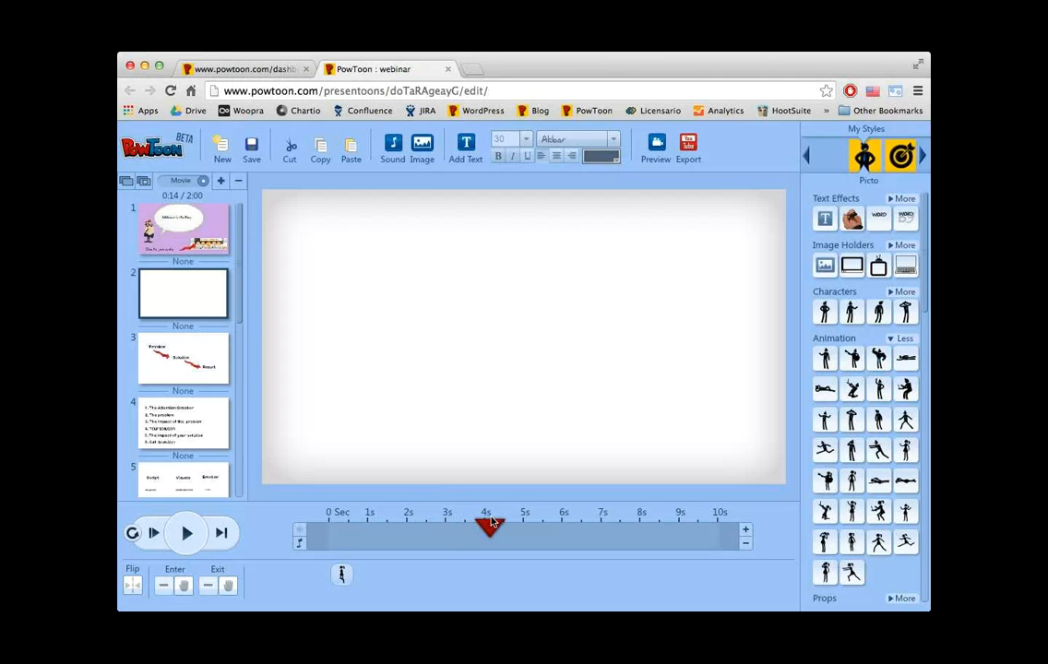
drag(491, 523, 365, 525)
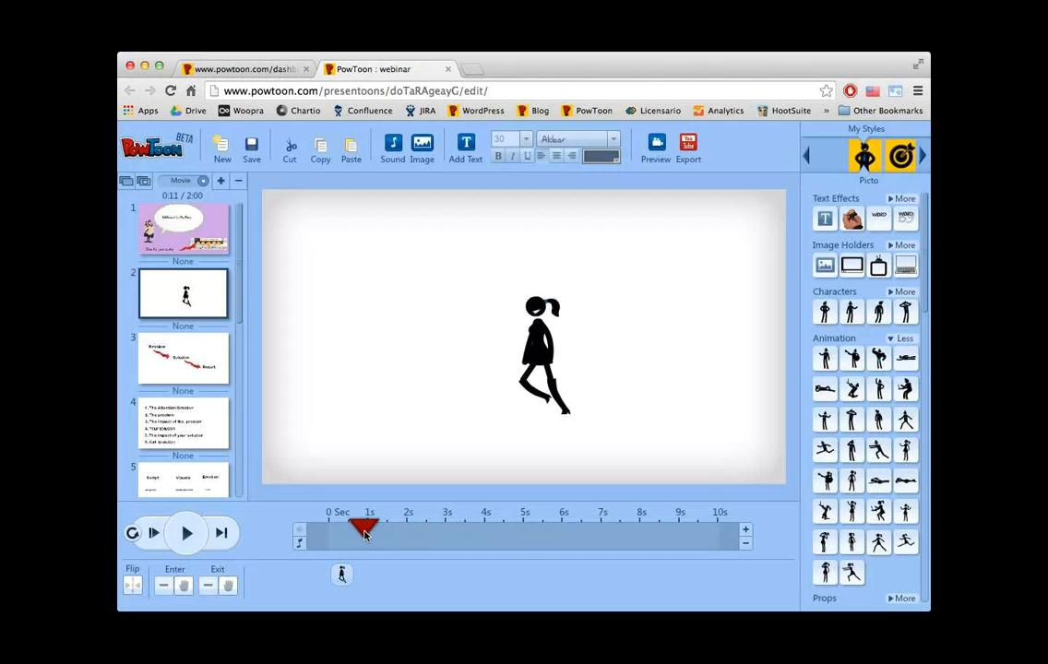
- Insert the animated walking man from Picto's Animation category, shrink him to about two thirds and place him left of the woman
click(539, 355)
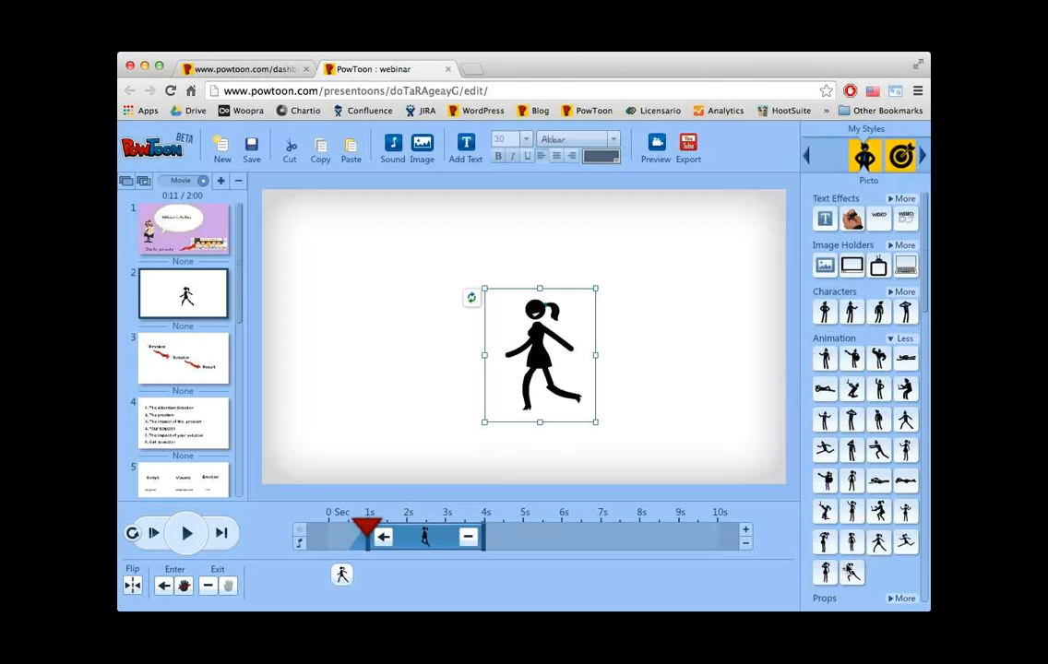
click(906, 424)
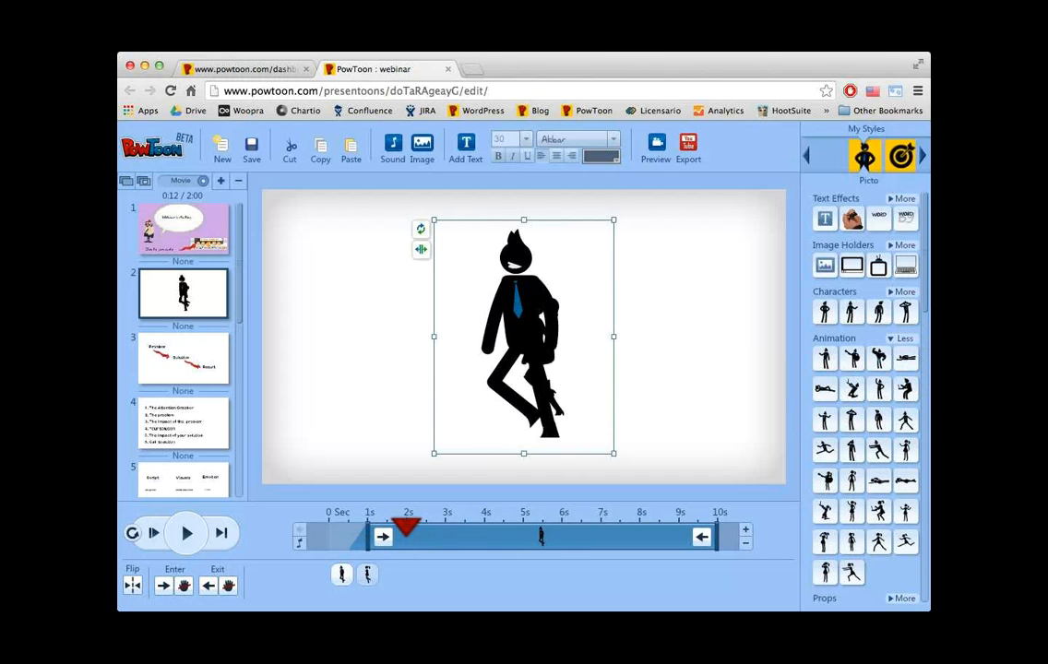
drag(615, 219, 534, 296)
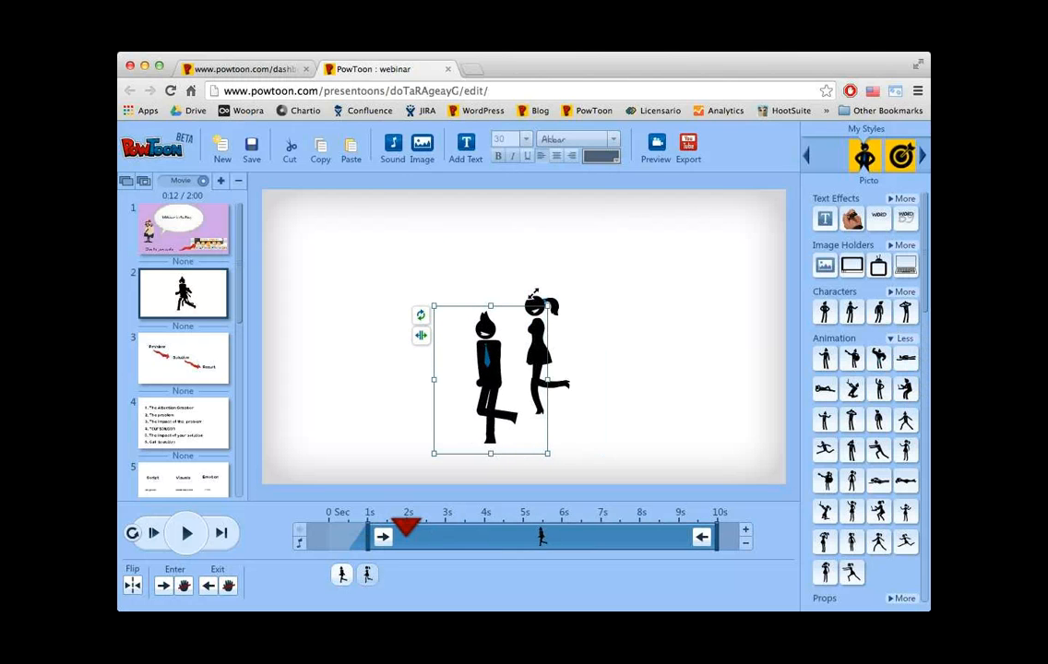
drag(493, 353, 421, 373)
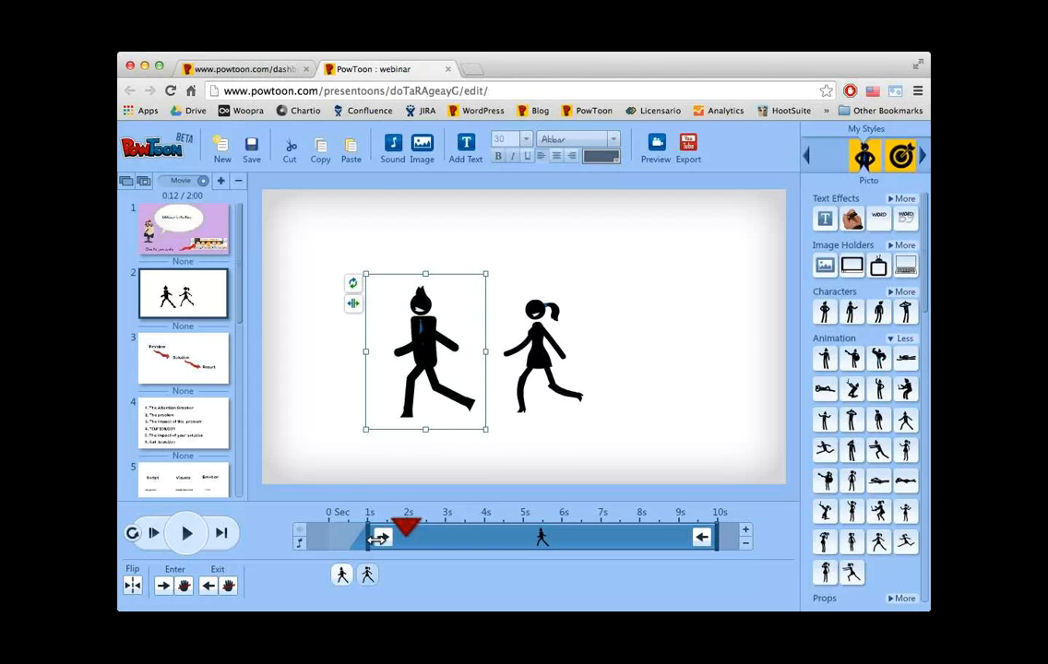
- Delay the walking man's entrance to 2s and compare his timing with the woman's
drag(376, 538, 406, 537)
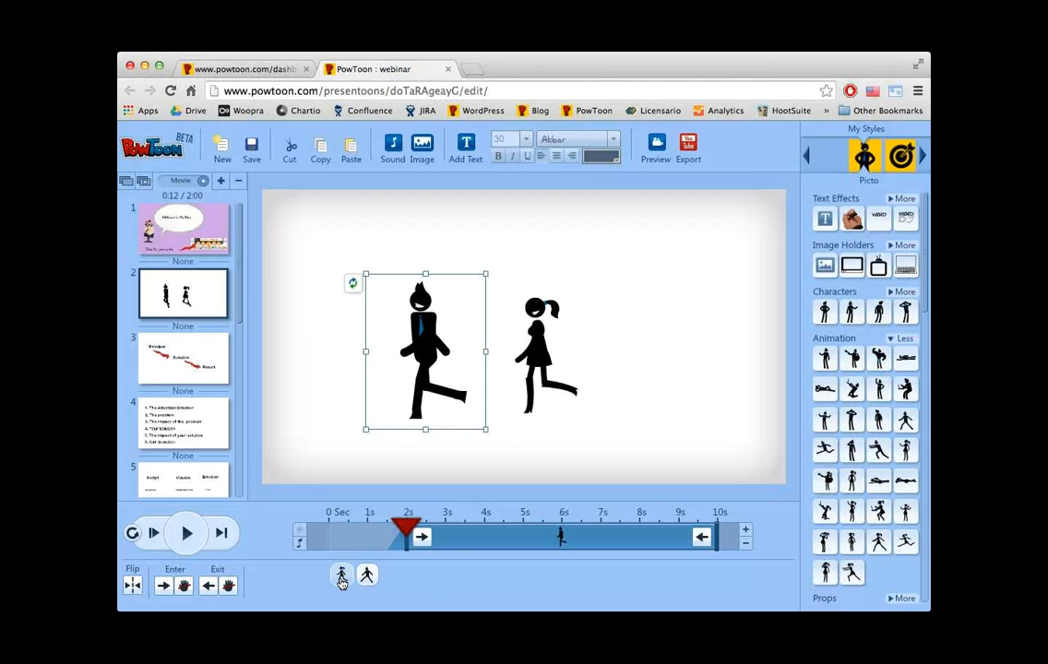
click(341, 580)
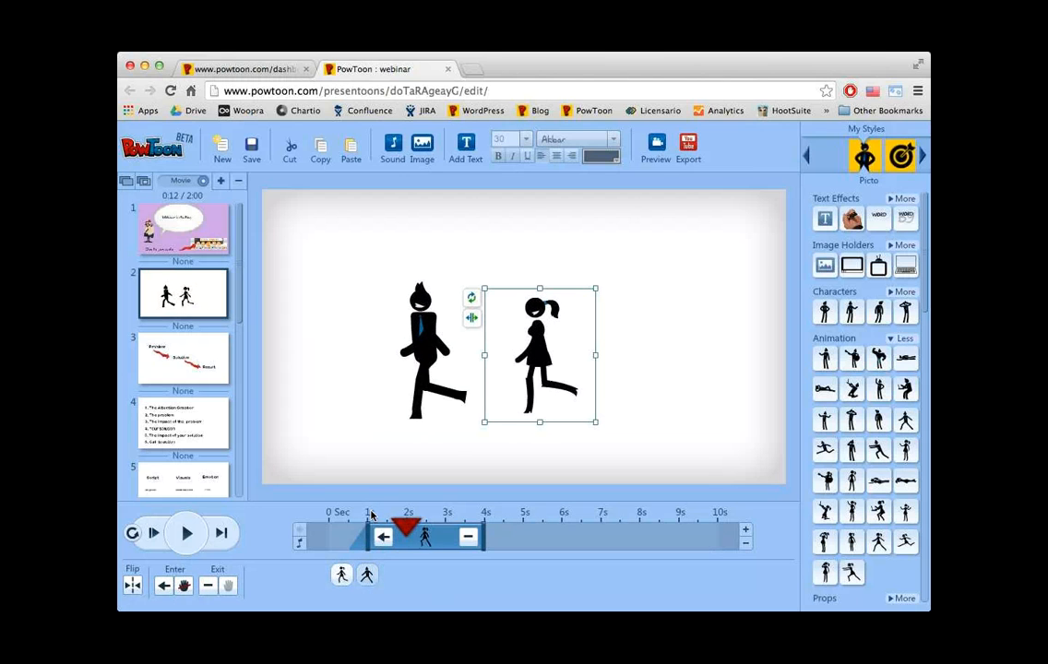
click(342, 575)
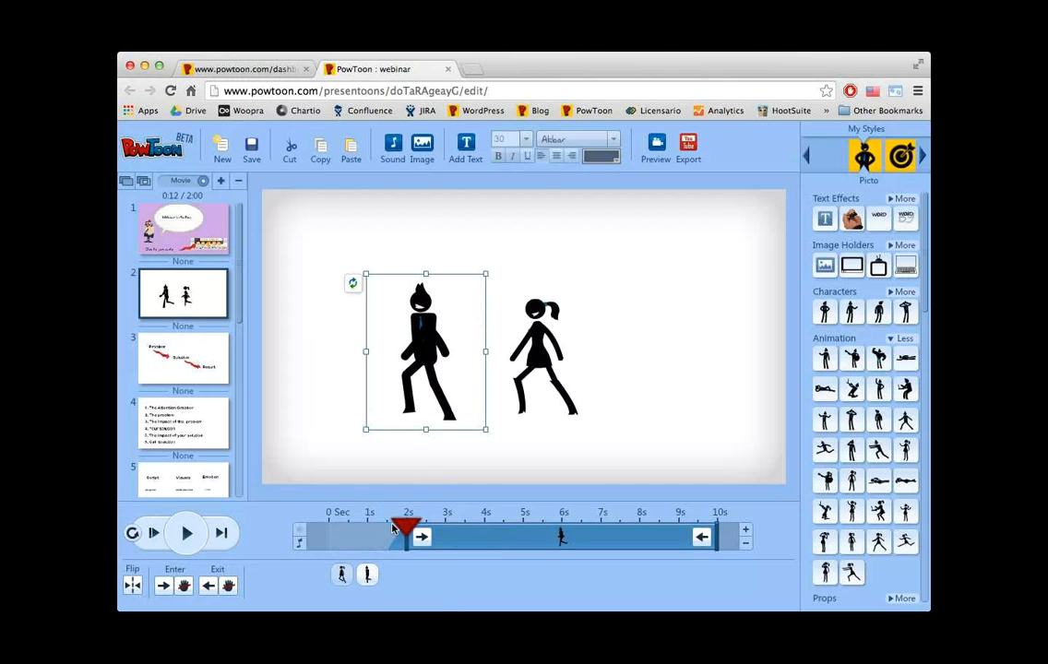
- Play the slide from 0 seconds to check the entrances of both characters
click(325, 527)
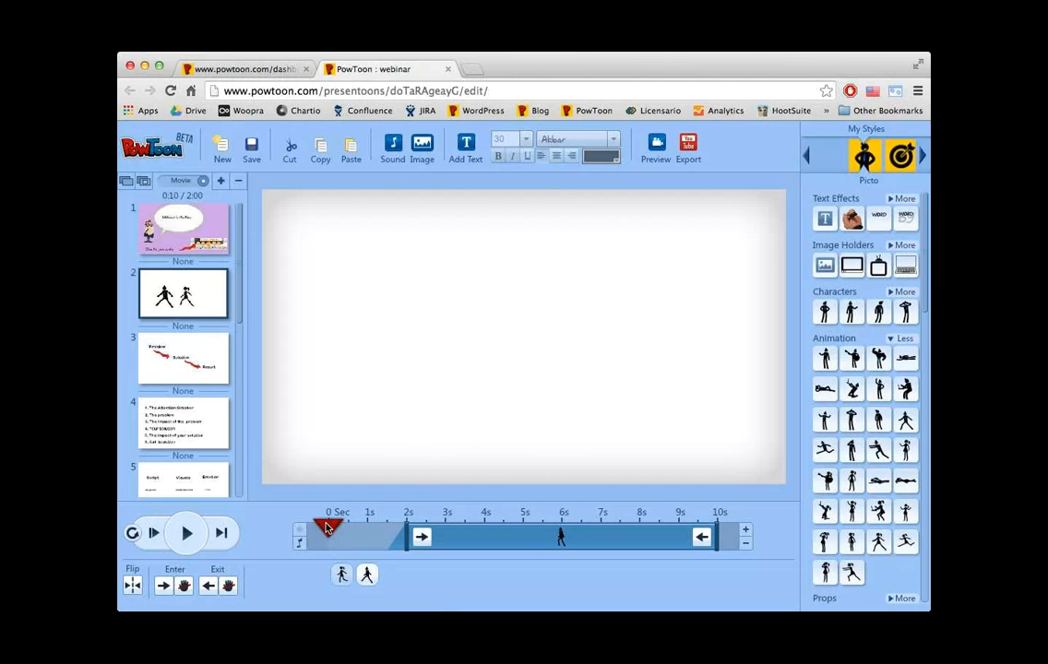
click(186, 533)
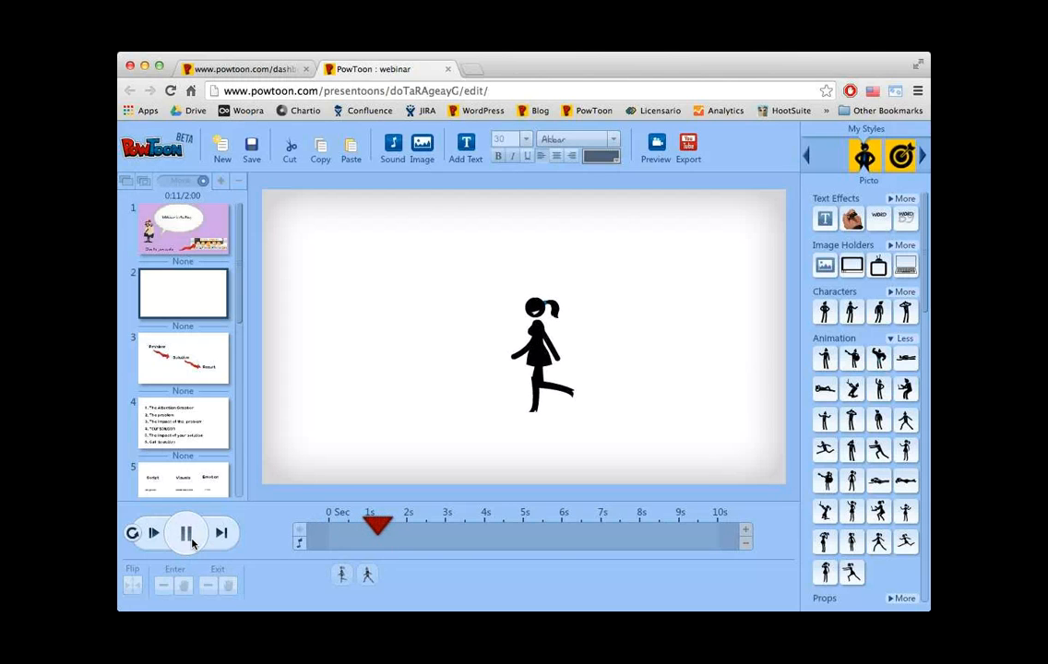
click(187, 535)
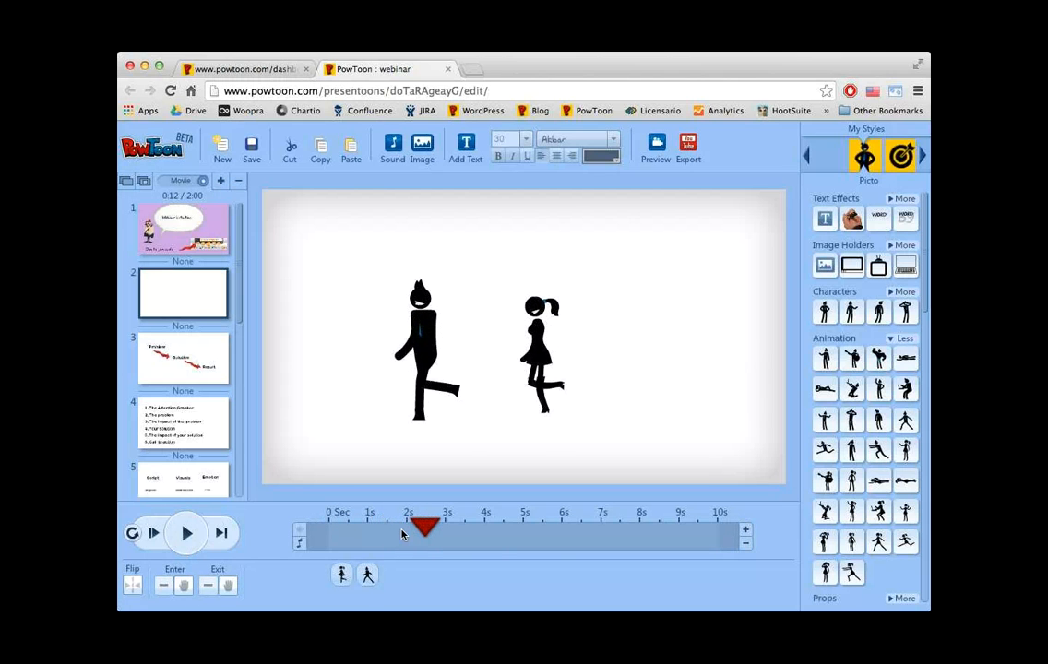
- Flip the walking man horizontally so that he faces the woman
click(422, 369)
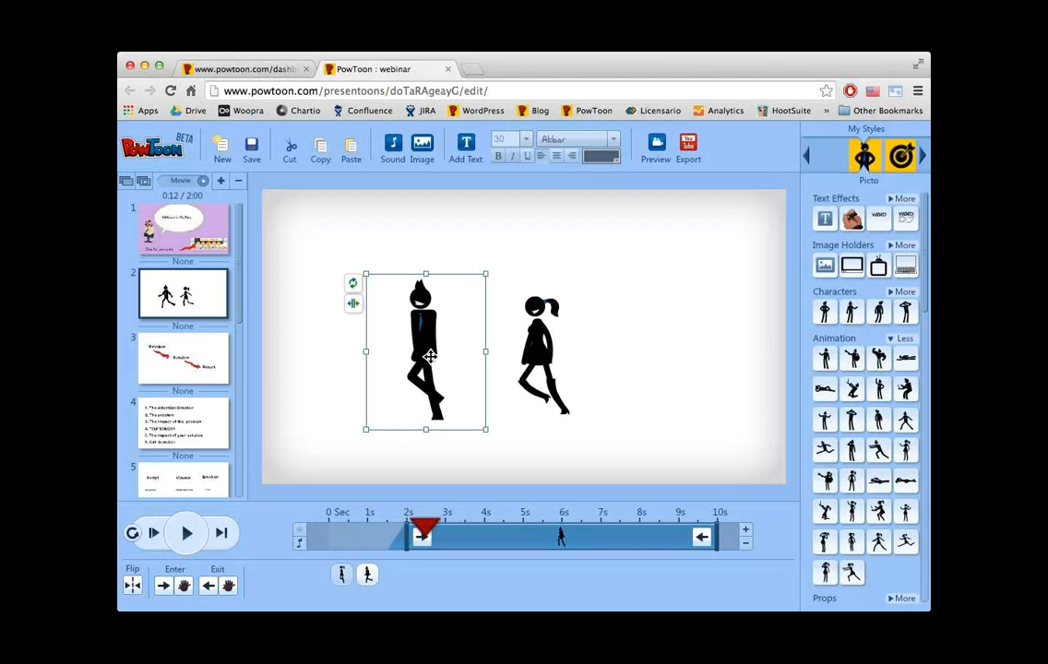
click(137, 588)
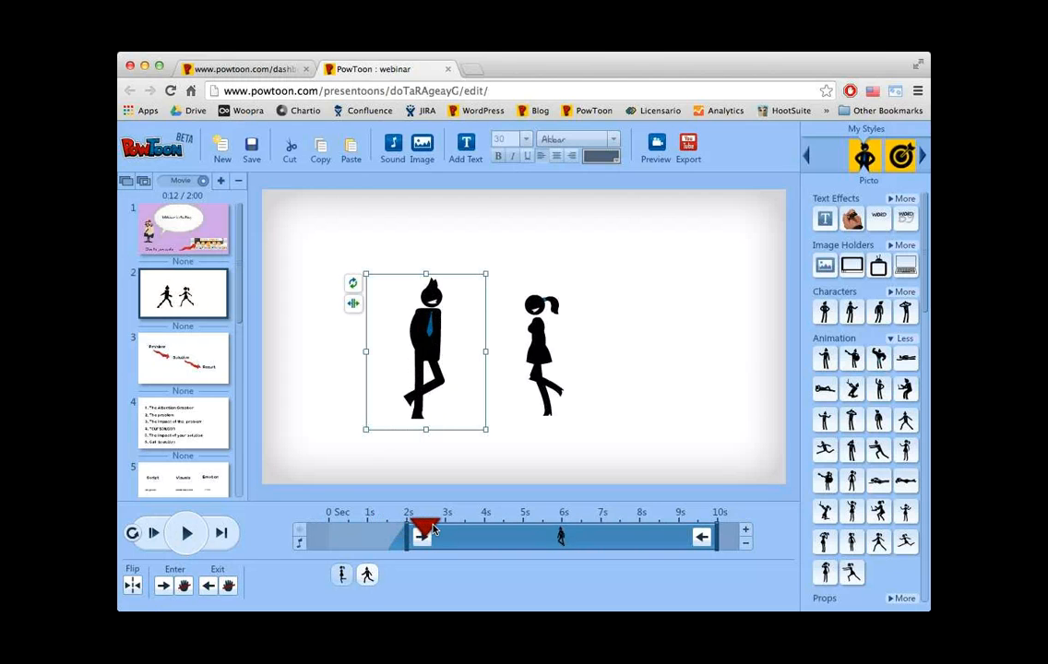
mouse_move(434, 529)
mouse_down()
mouse_move(358, 528)
mouse_move(420, 527)
mouse_up()
click(440, 415)
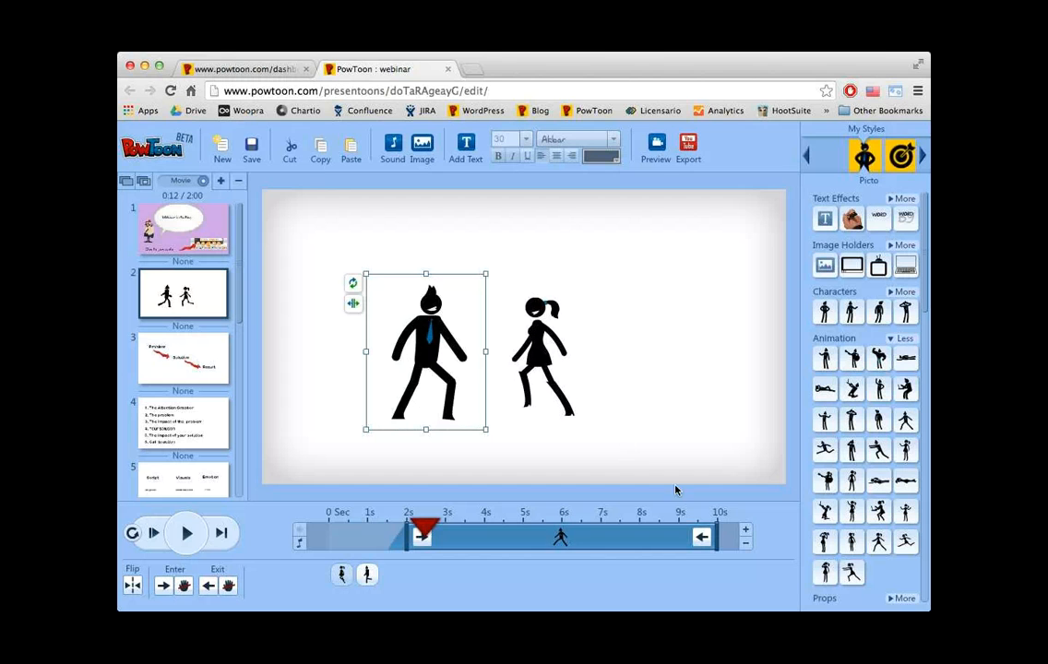
- Shorten the walking man's time on the slide to end at 4s and set his exit effect to No Effect
drag(718, 541, 467, 542)
click(468, 541)
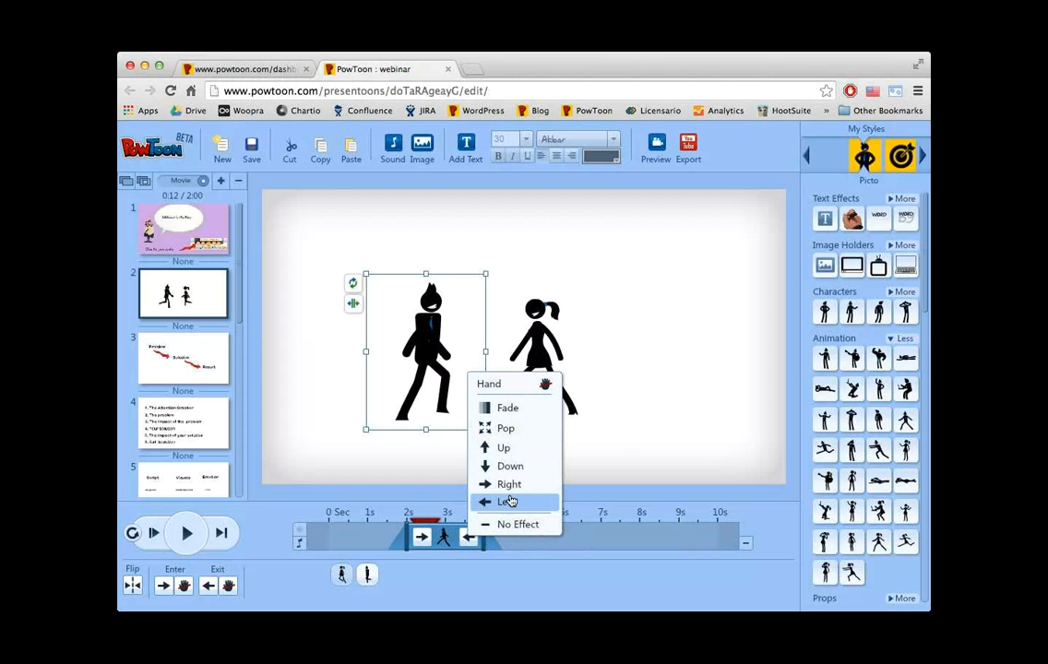
click(510, 524)
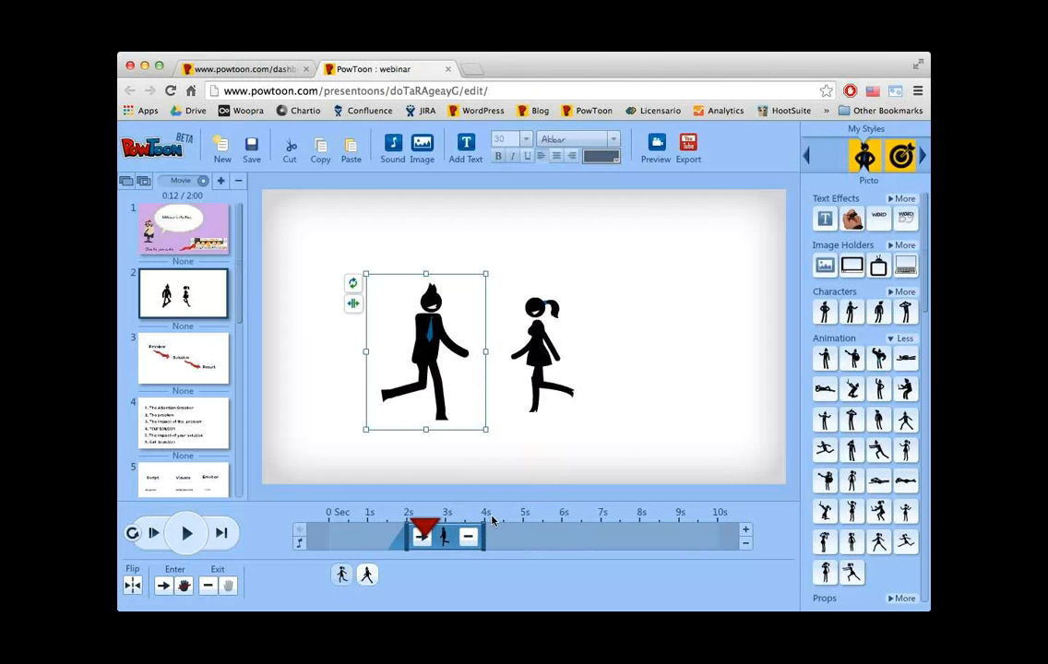
- Swap the walking woman for the Girl Sad animation from the 2-second mark onward
click(349, 582)
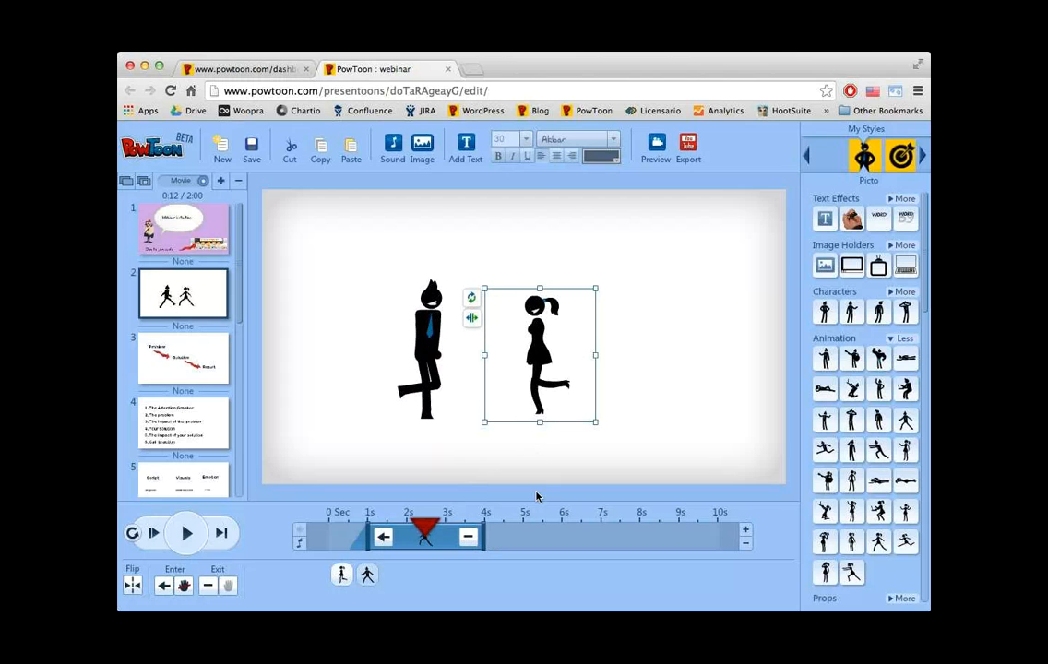
drag(424, 529, 452, 524)
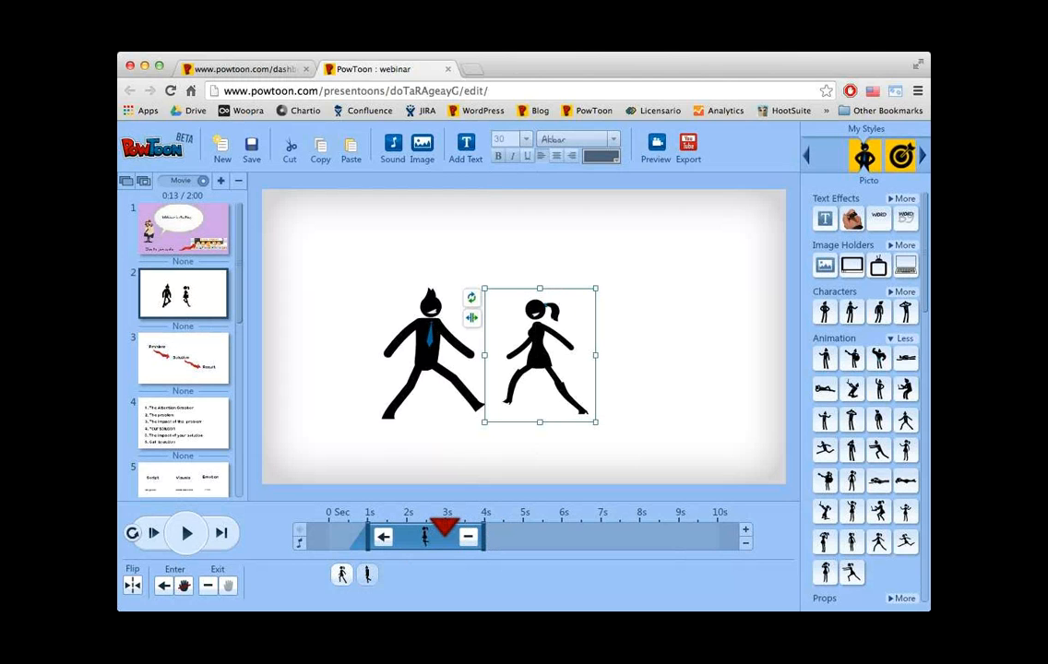
drag(445, 526, 406, 535)
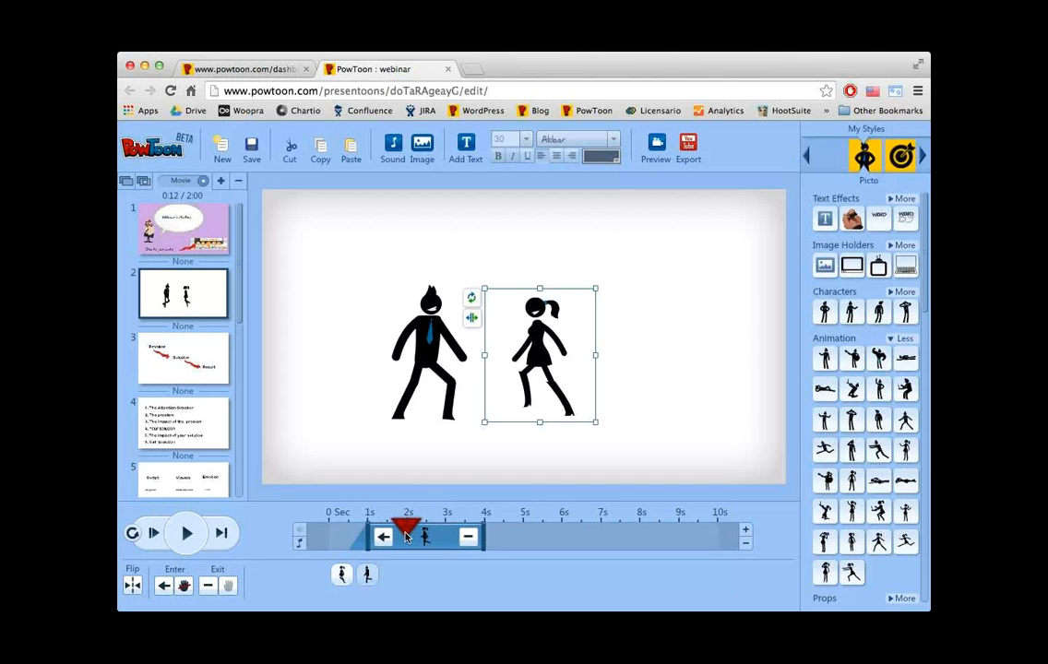
click(472, 319)
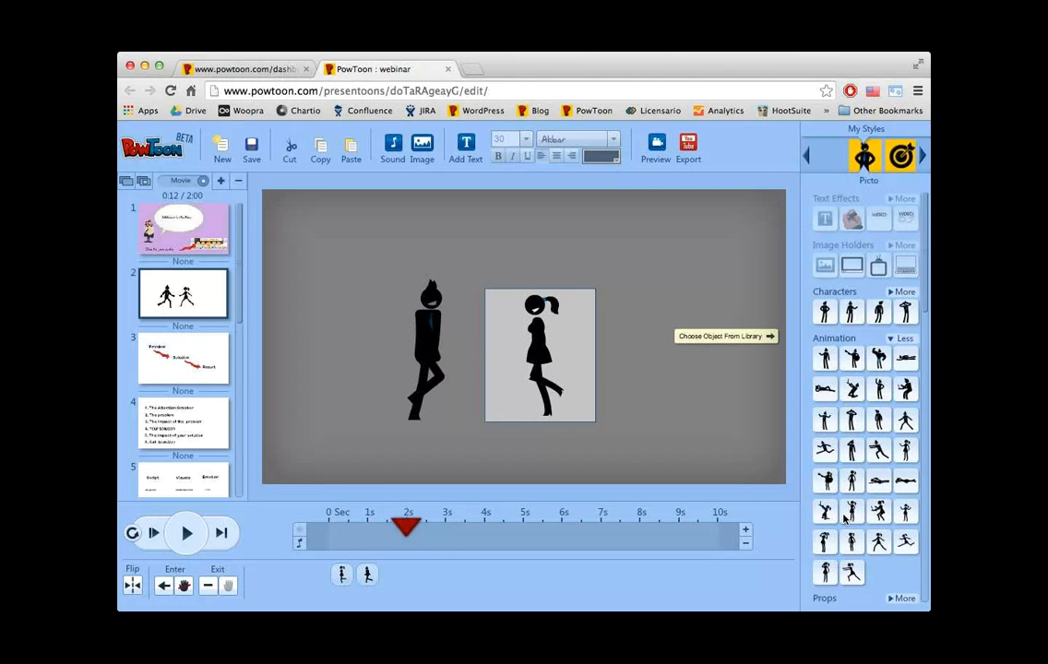
mouse_move(850, 544)
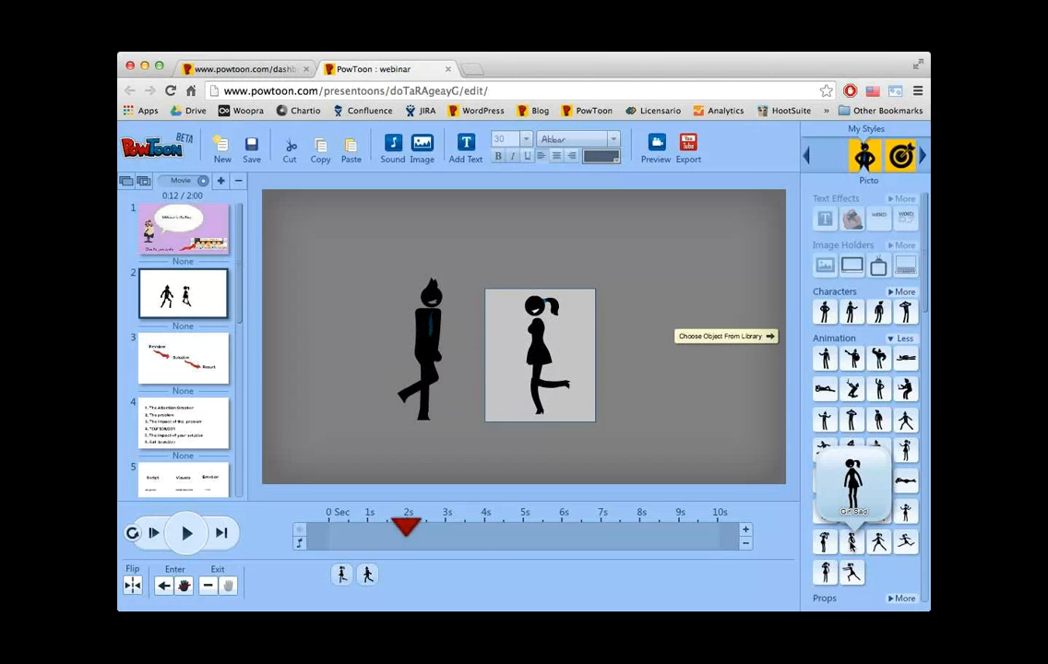
click(851, 543)
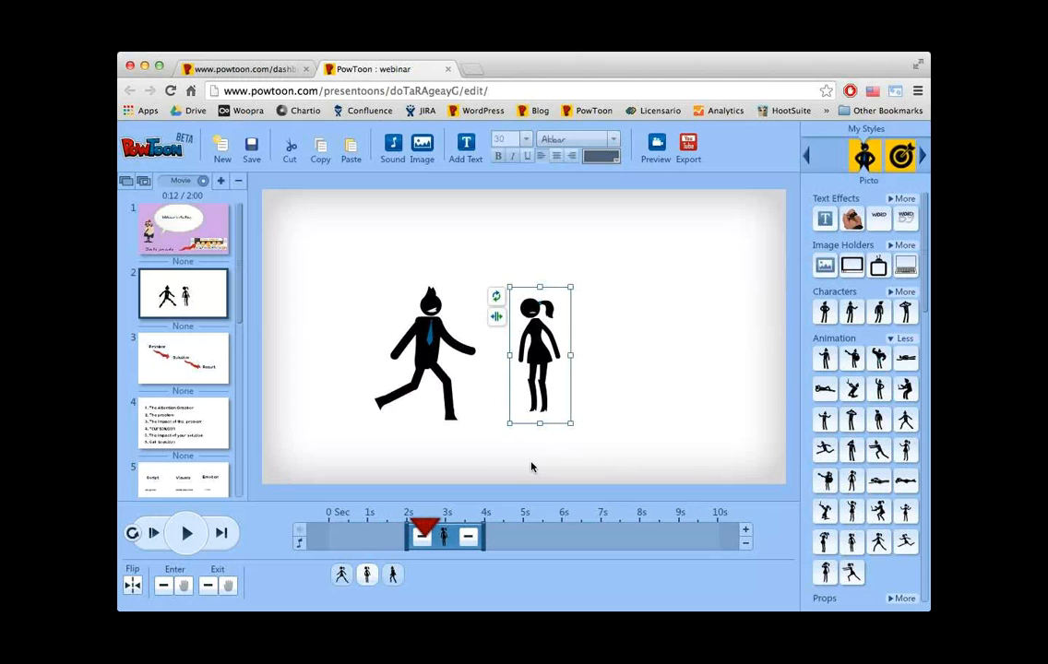
click(365, 524)
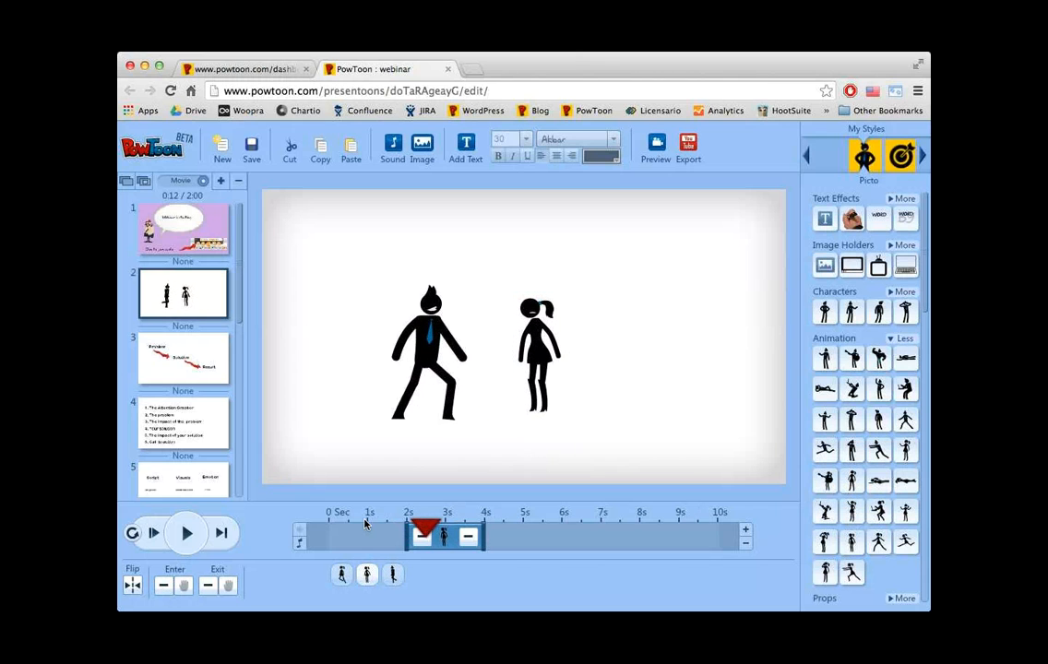
- Play the slide from about 0.5 seconds to check the woman's swap to the Girl Sad animation
click(347, 526)
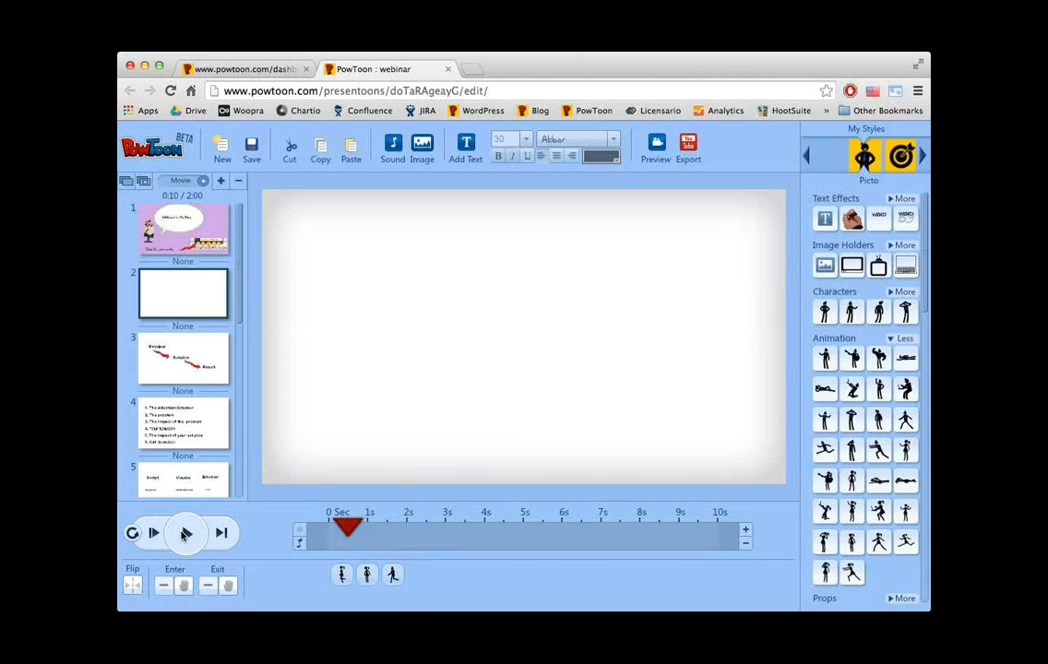
click(184, 534)
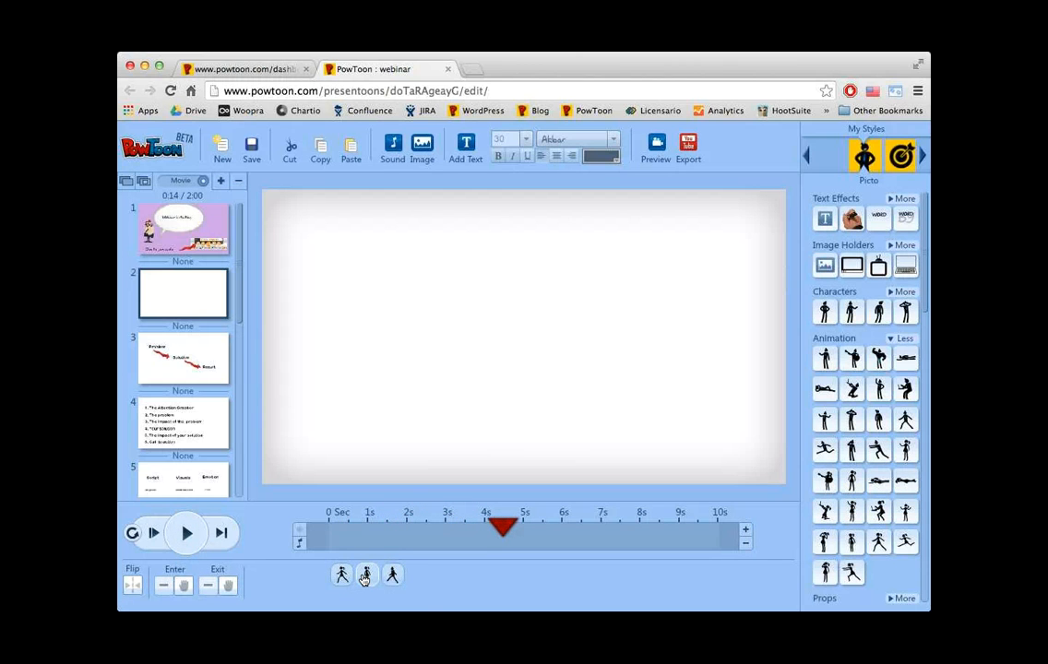
- Swap the walking man for the Happy animation from the 3-second mark onward
click(395, 577)
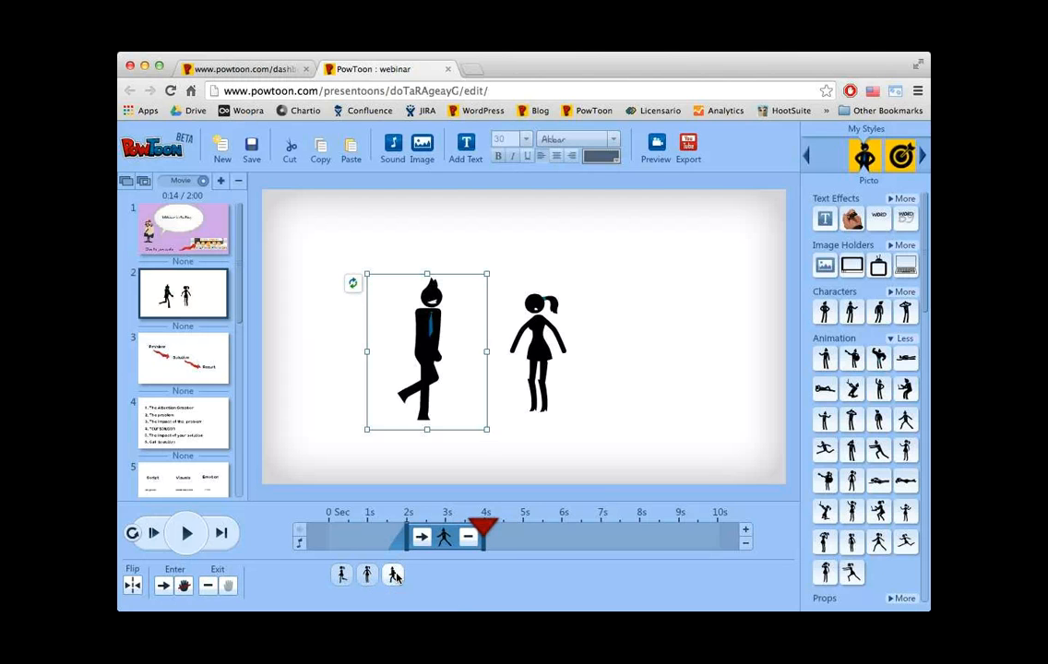
click(409, 523)
drag(408, 524, 452, 515)
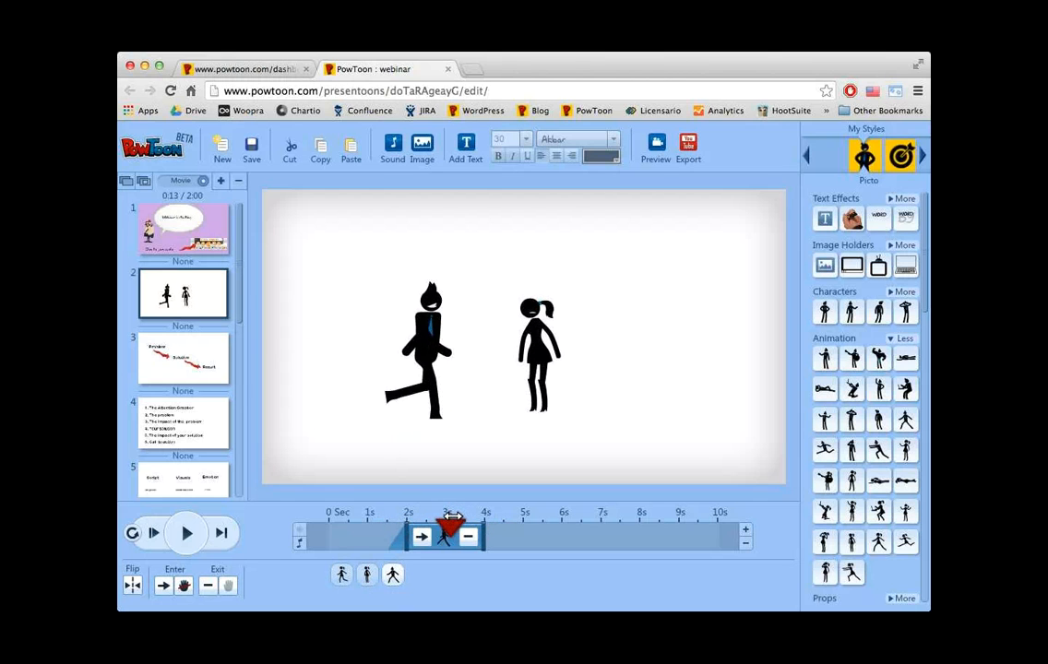
click(427, 369)
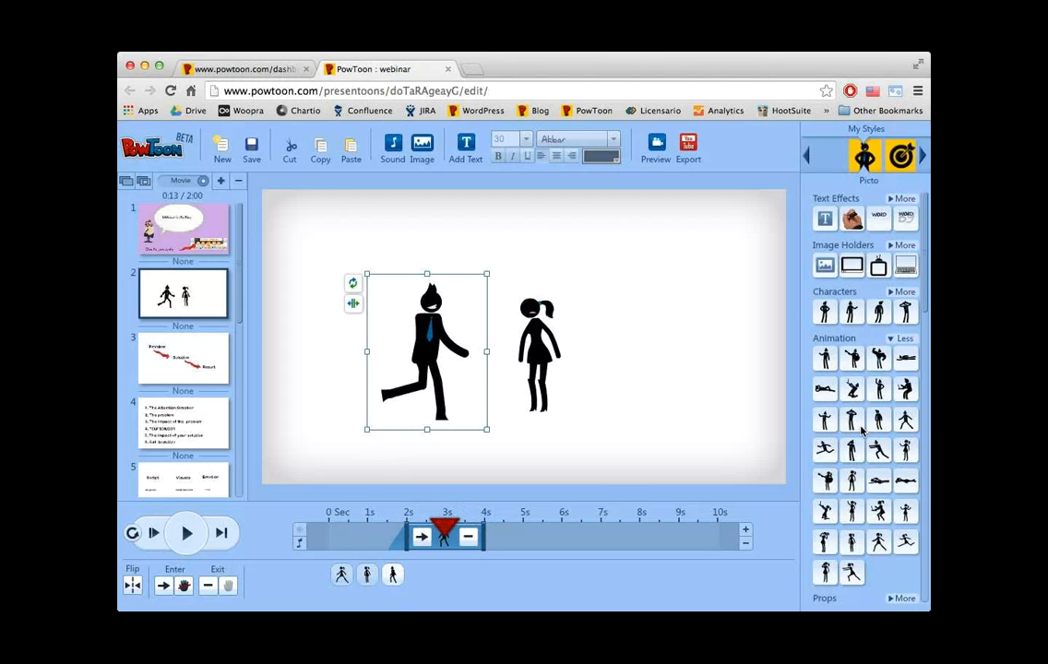
mouse_move(859, 432)
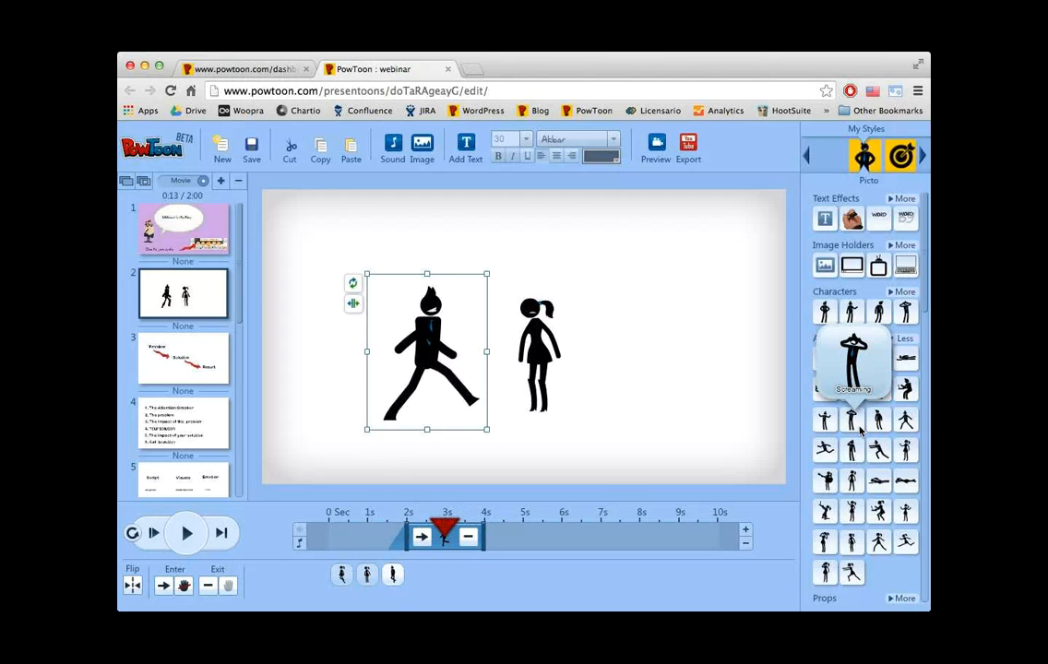
click(354, 306)
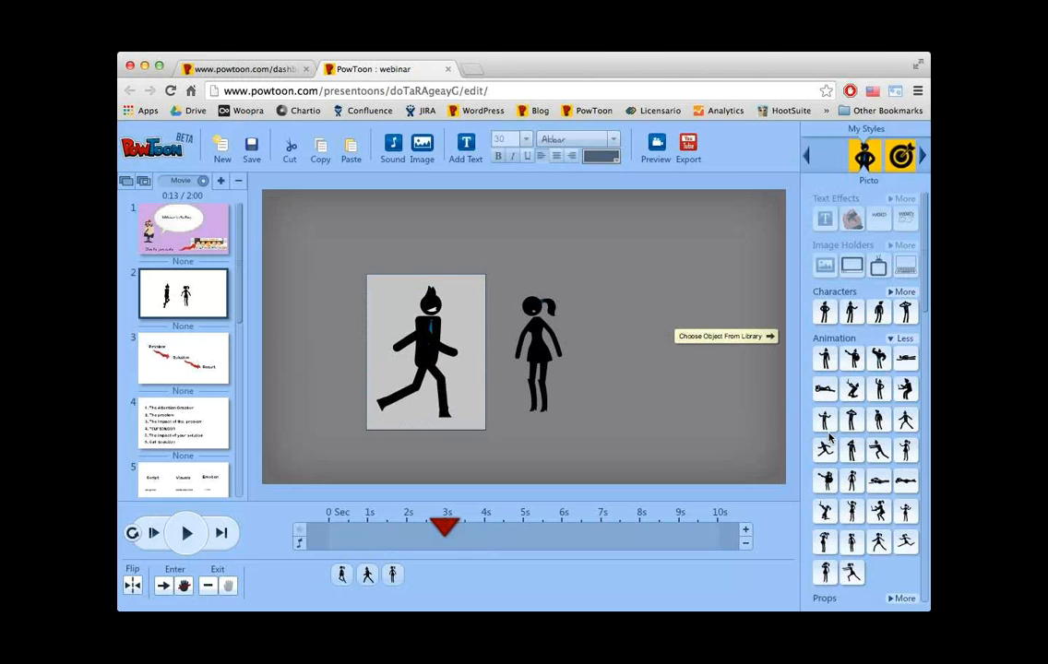
mouse_move(828, 424)
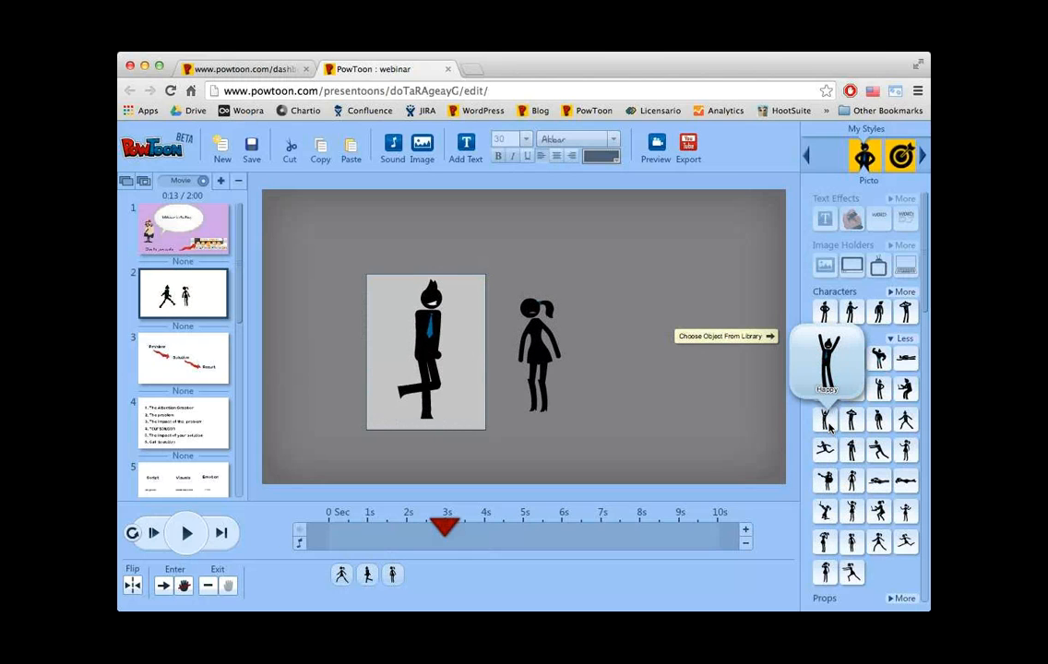
click(829, 424)
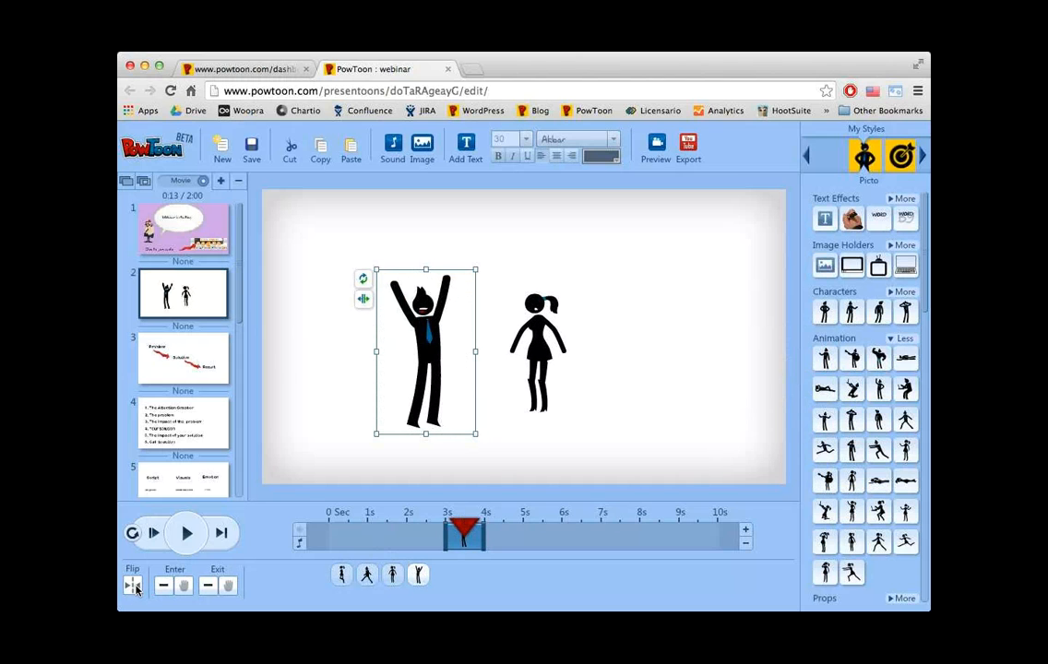
click(682, 418)
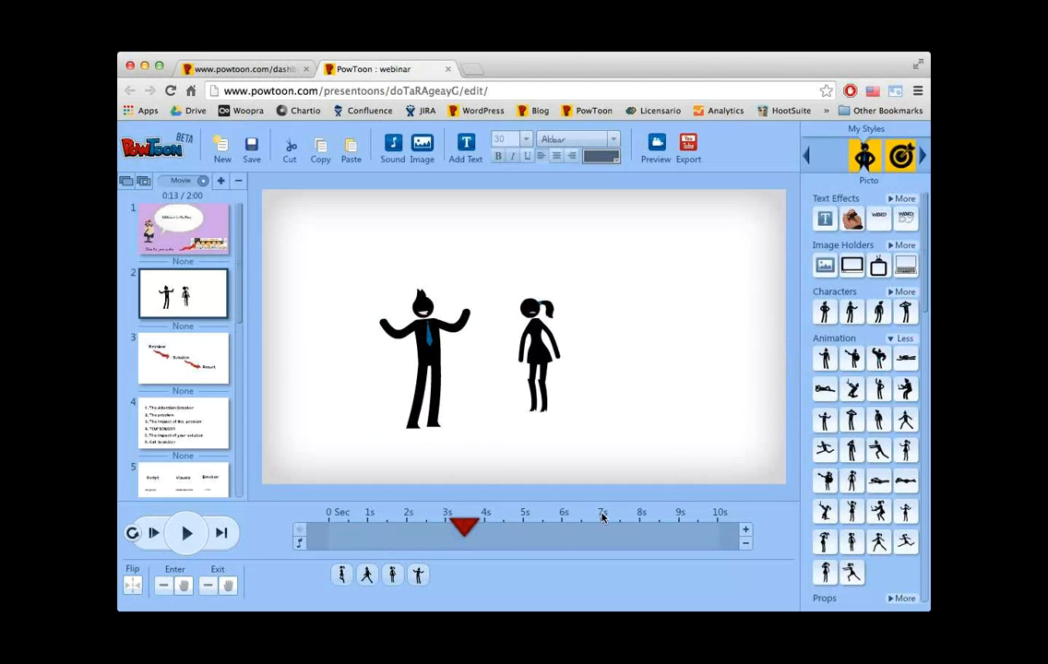
- Review the slide from 0 seconds to check the man's Happy swap, returning to about 3.5 seconds with the woman selected
click(325, 525)
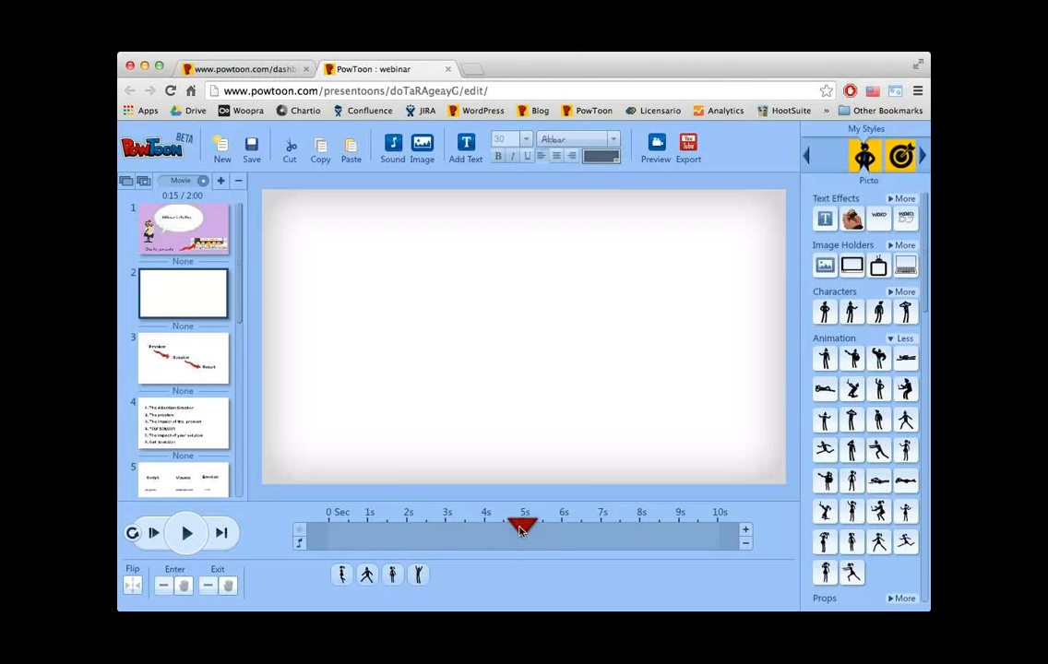
drag(513, 527, 448, 514)
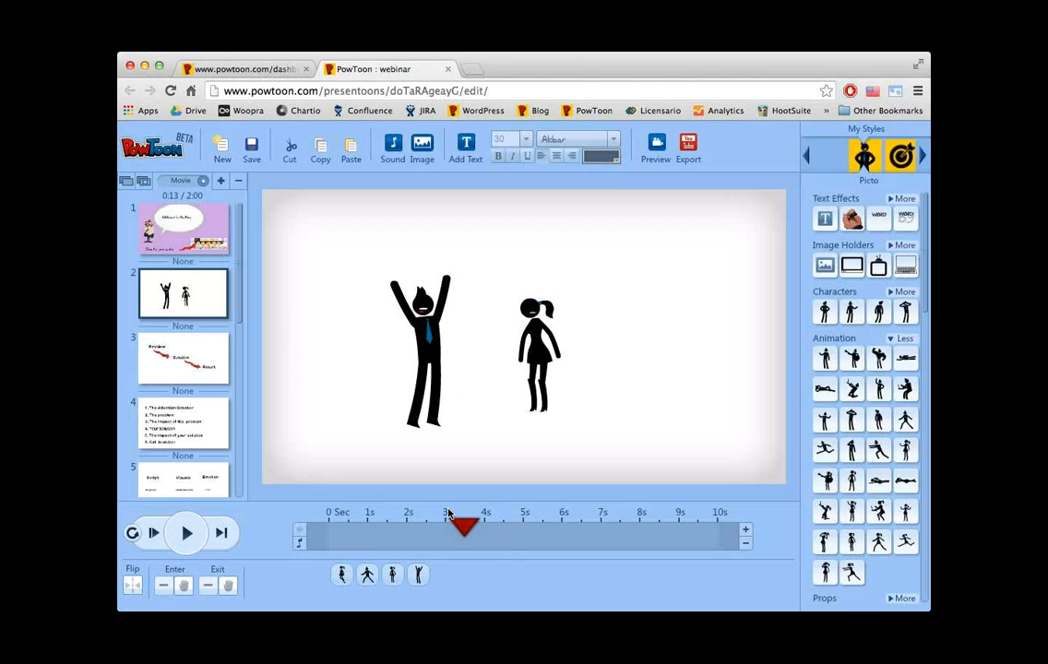
click(539, 357)
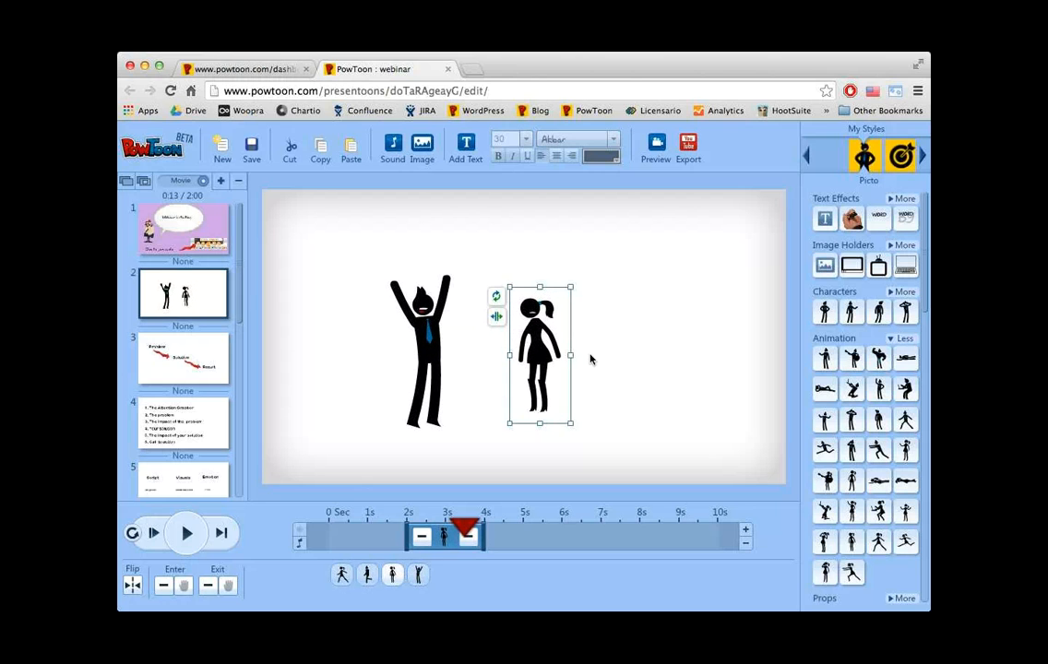
click(471, 525)
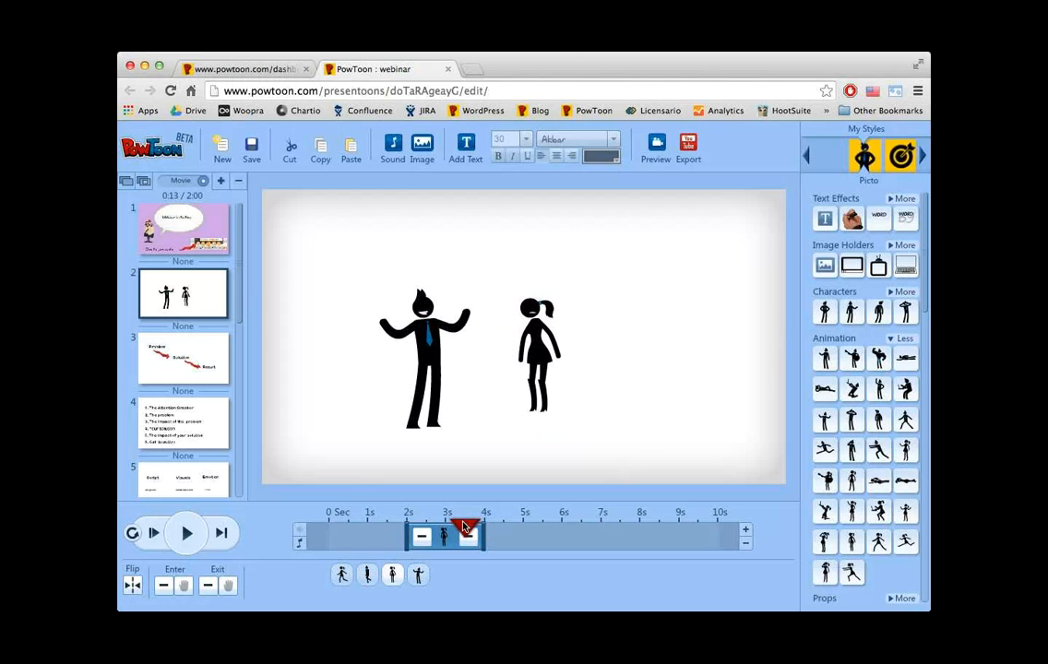
click(544, 402)
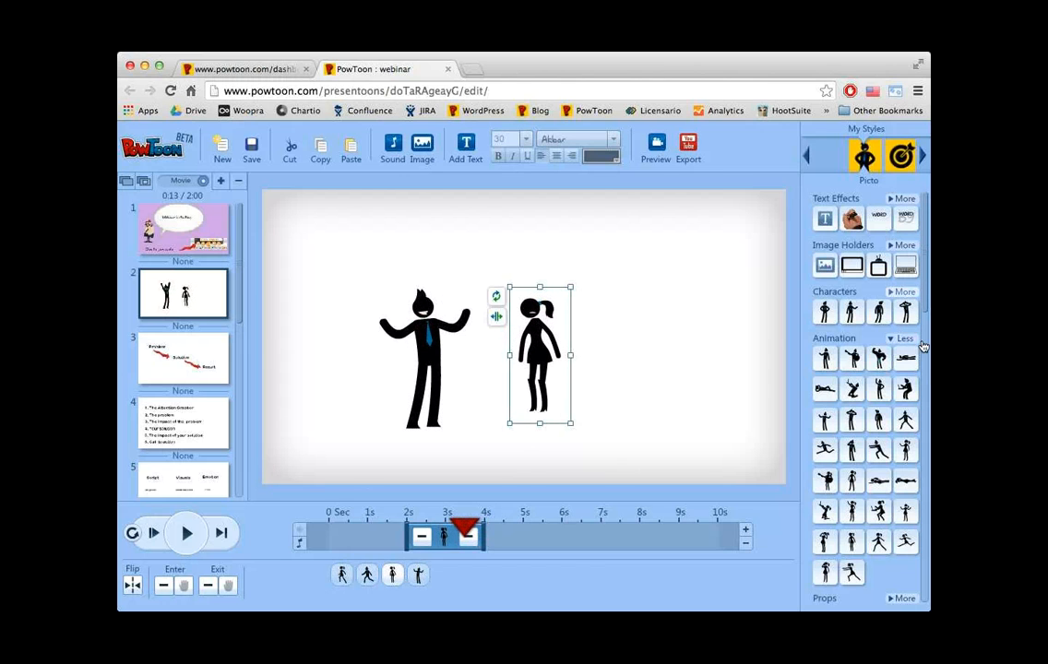
- Add the oval speech bubble from the Picto props, flip it horizontally and place it near the slide's upper edge
scroll(927, 369, down, 5)
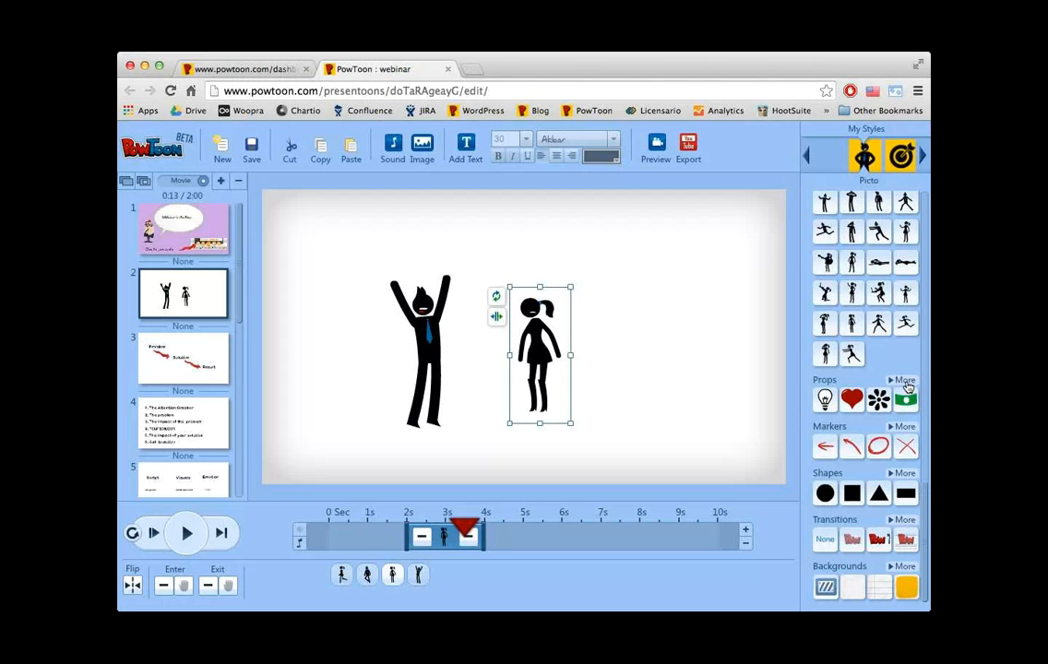
click(906, 381)
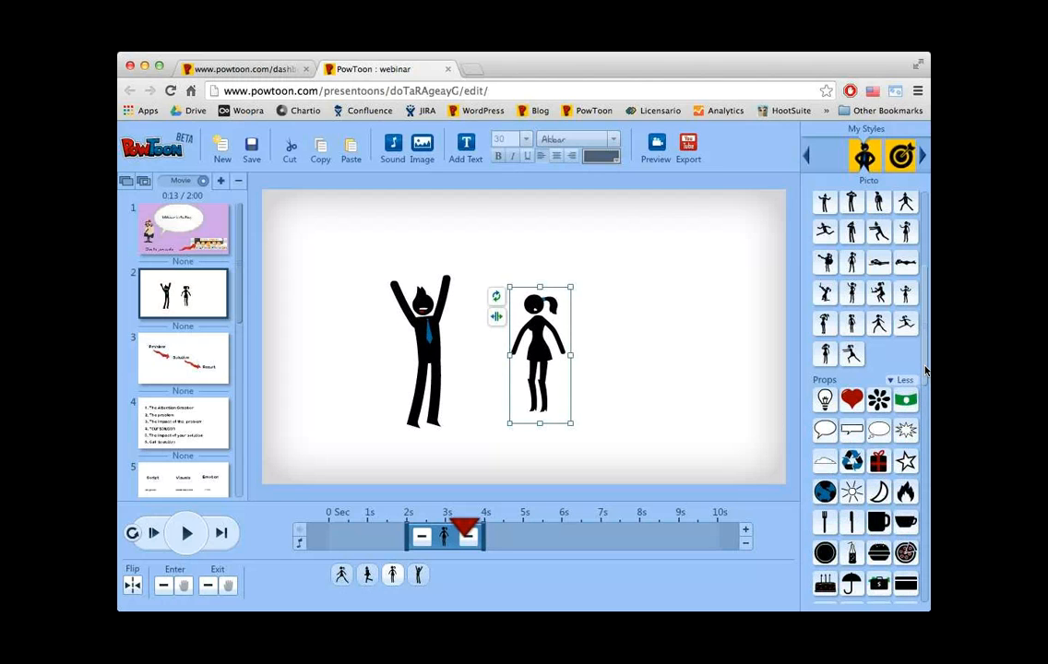
drag(925, 370, 925, 445)
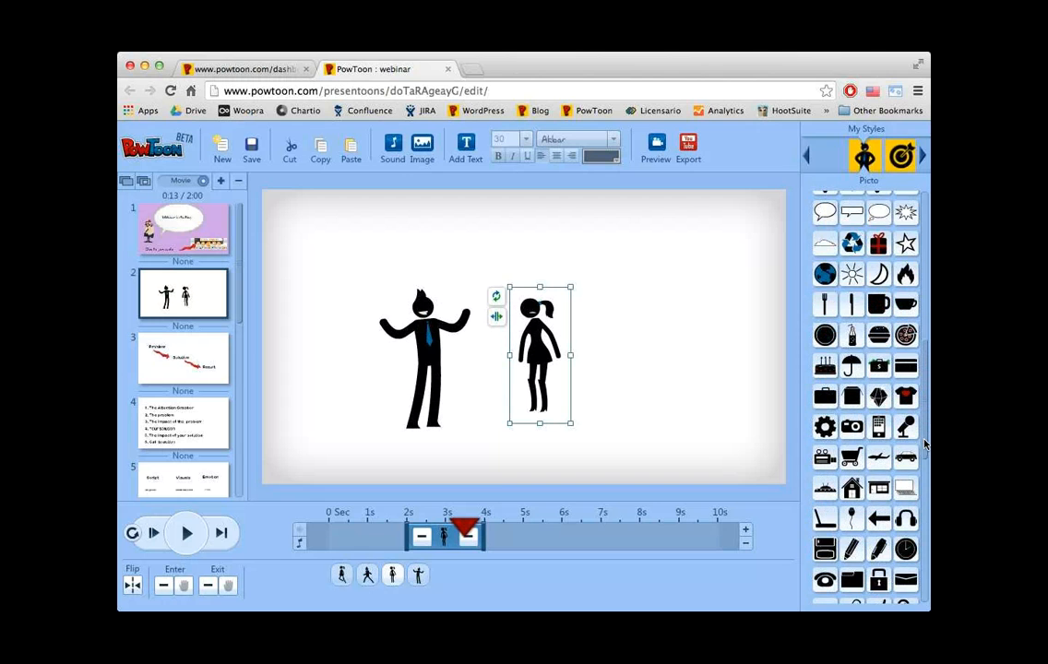
scroll(925, 429, up, 2)
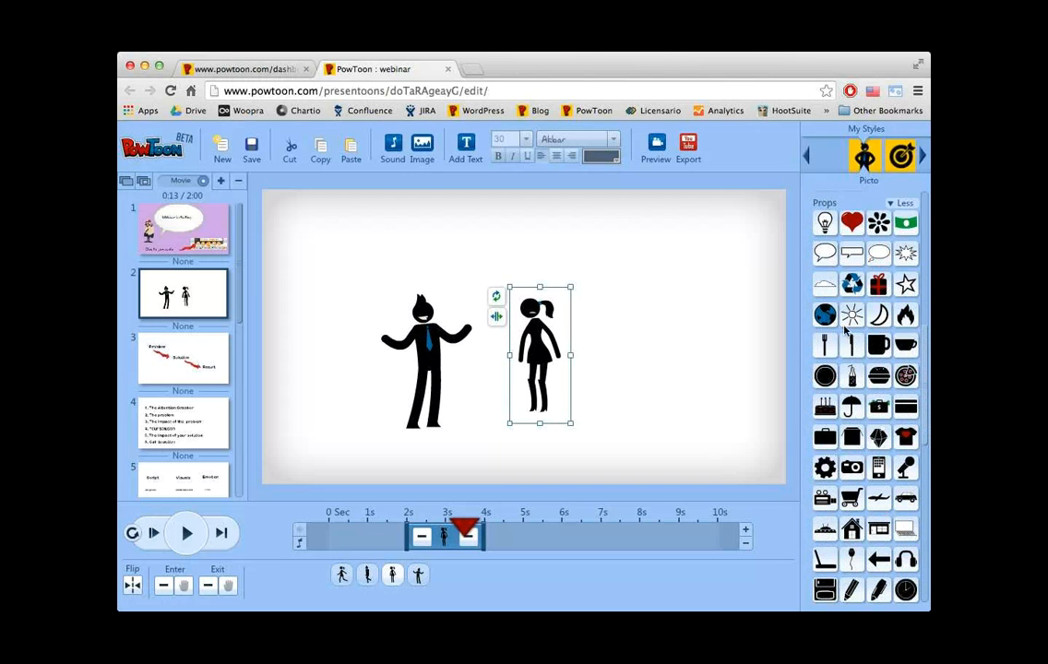
click(826, 262)
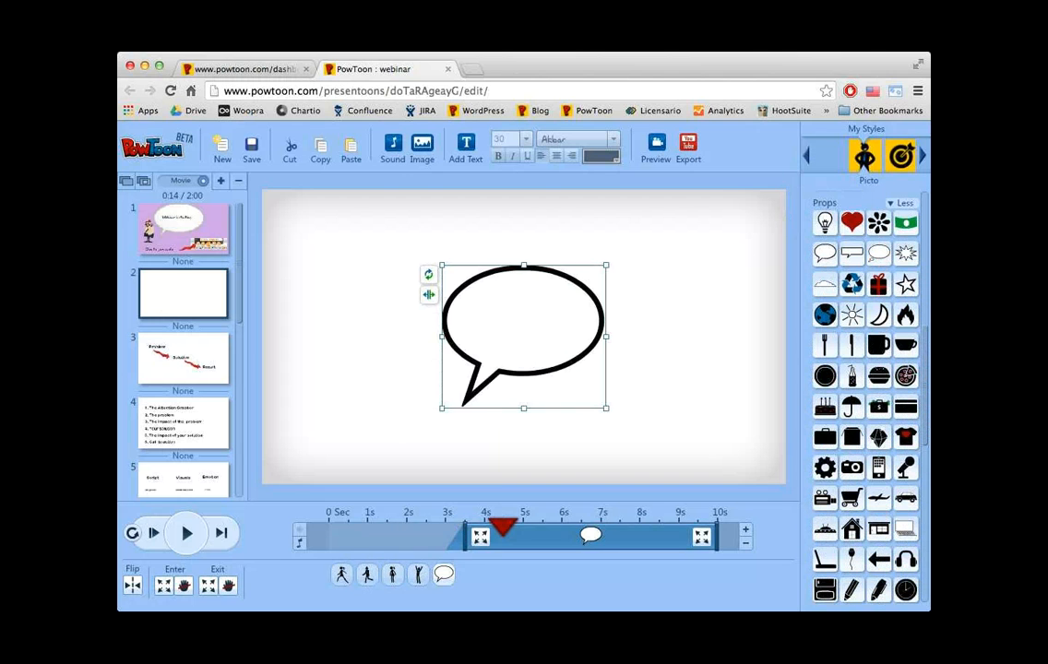
click(131, 585)
drag(573, 356, 533, 300)
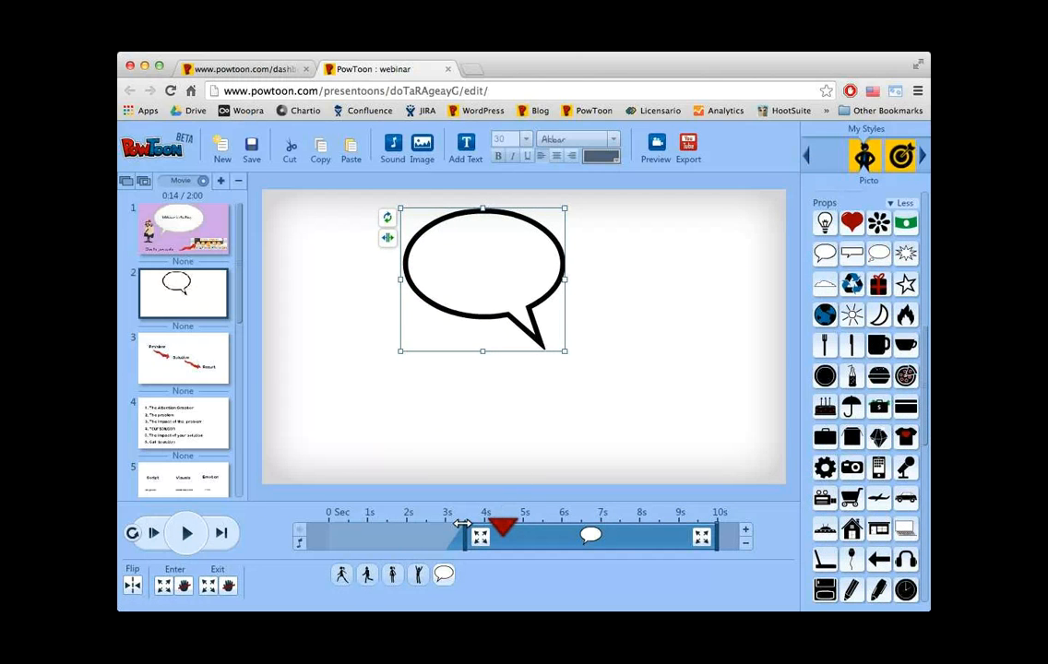
- Set the speech bubble to start at 3s and shrink it to fit above the man with its tail pointing to the woman
drag(461, 522, 427, 523)
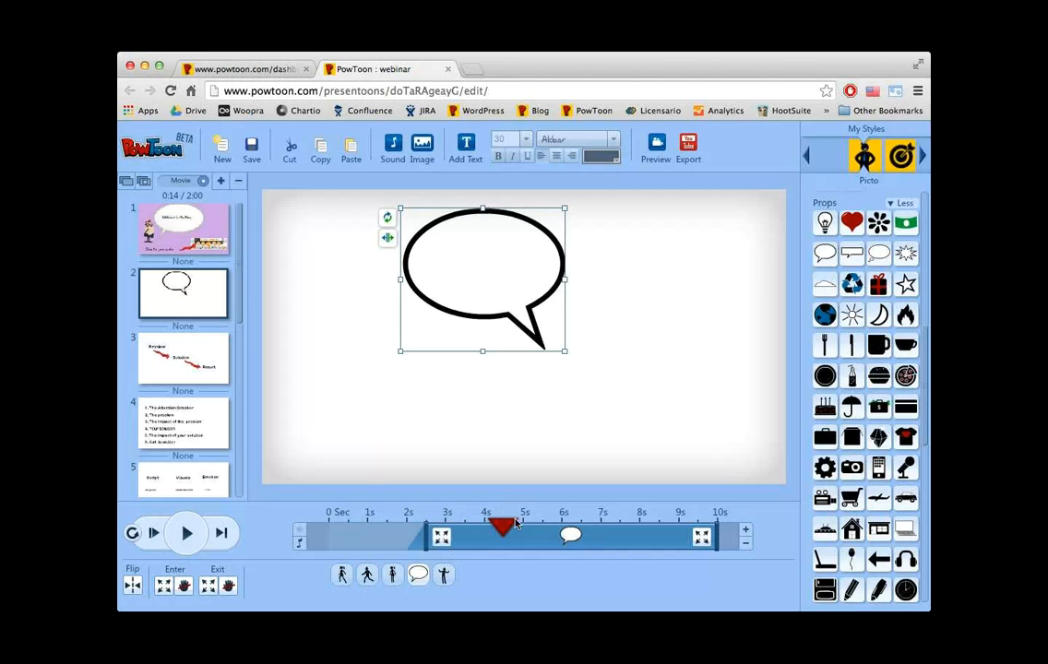
drag(505, 526, 424, 527)
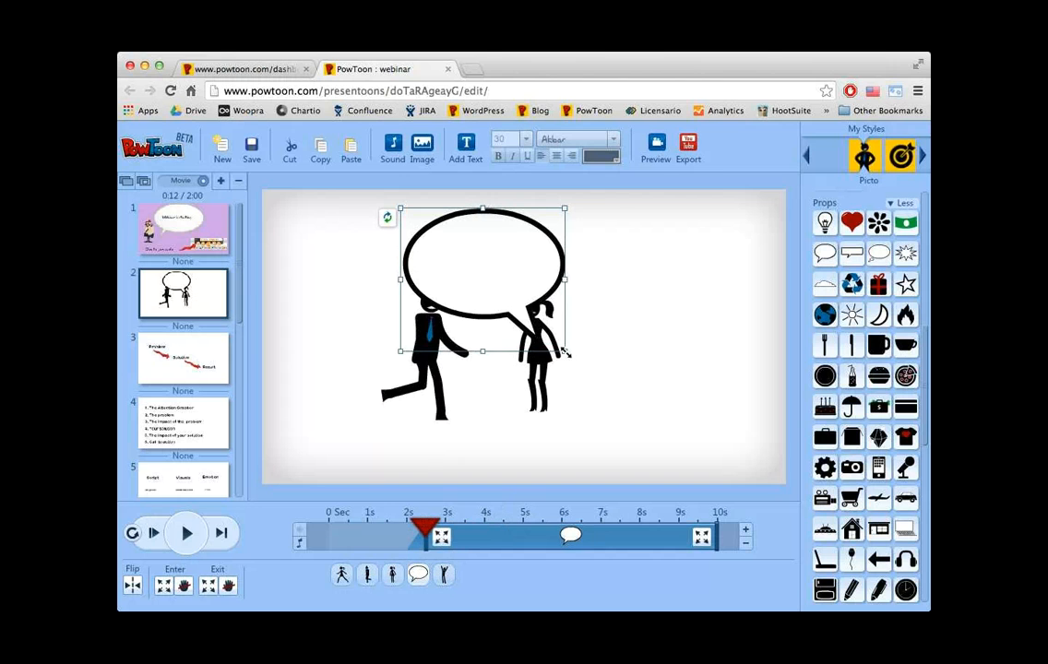
drag(565, 350, 518, 310)
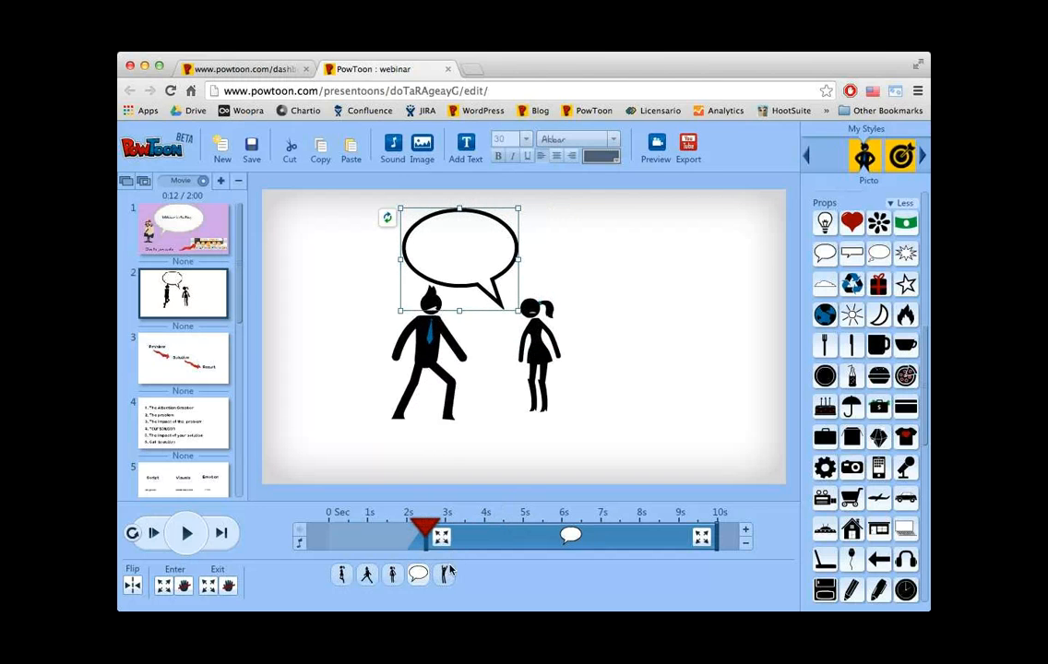
drag(425, 540, 445, 527)
click(362, 461)
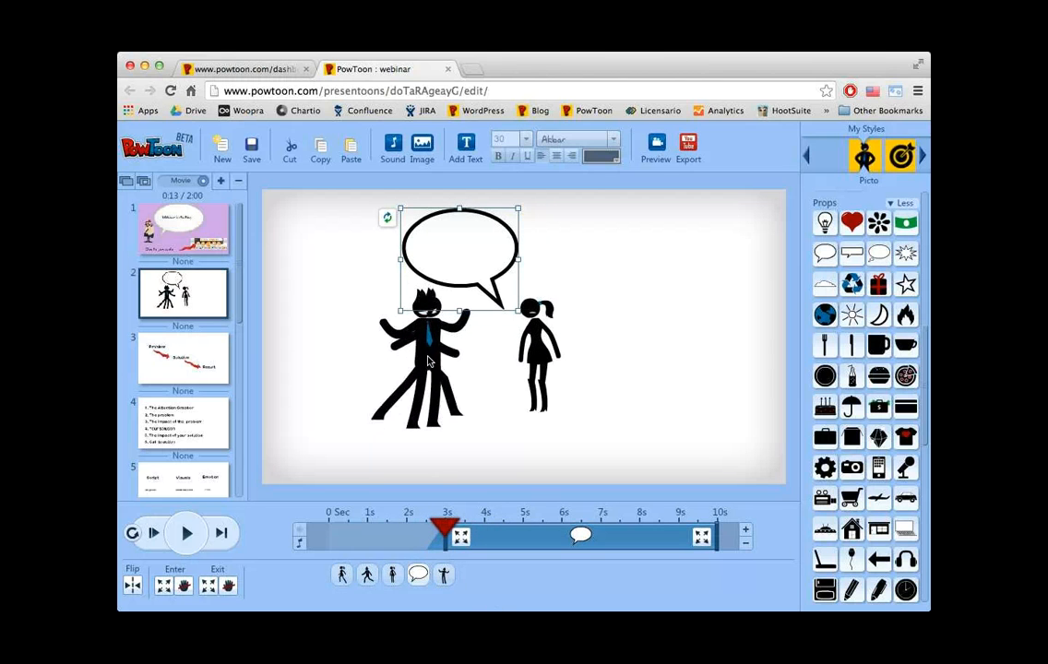
- Add a Words scaling down text effect at about 3.5 seconds and shift it slightly right below the speech bubble
drag(453, 526, 472, 527)
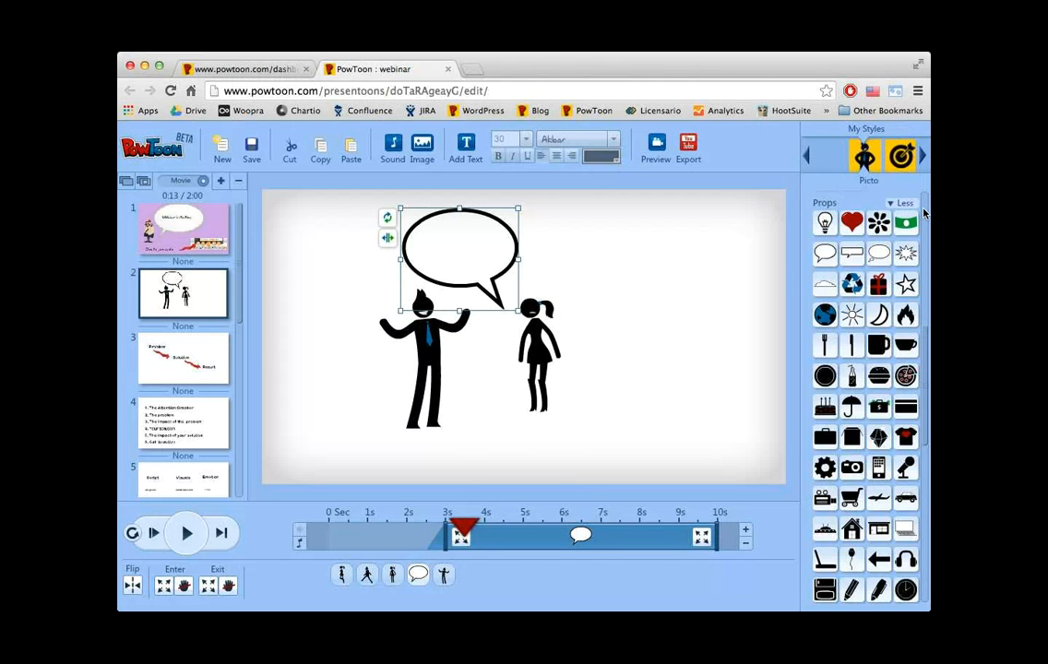
scroll(923, 213, up, 8)
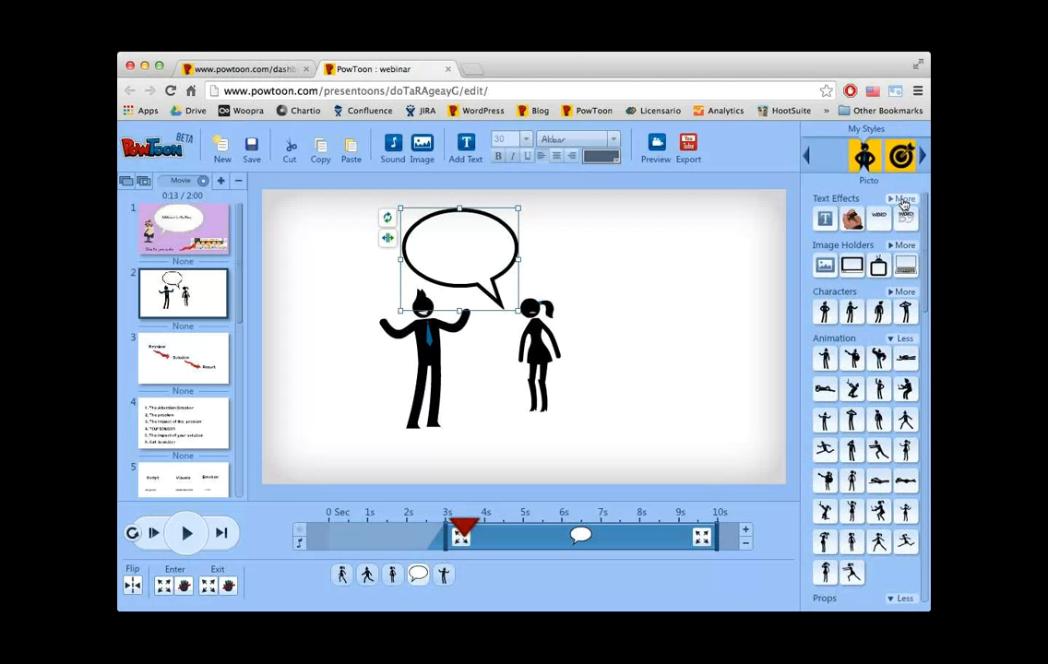
click(904, 199)
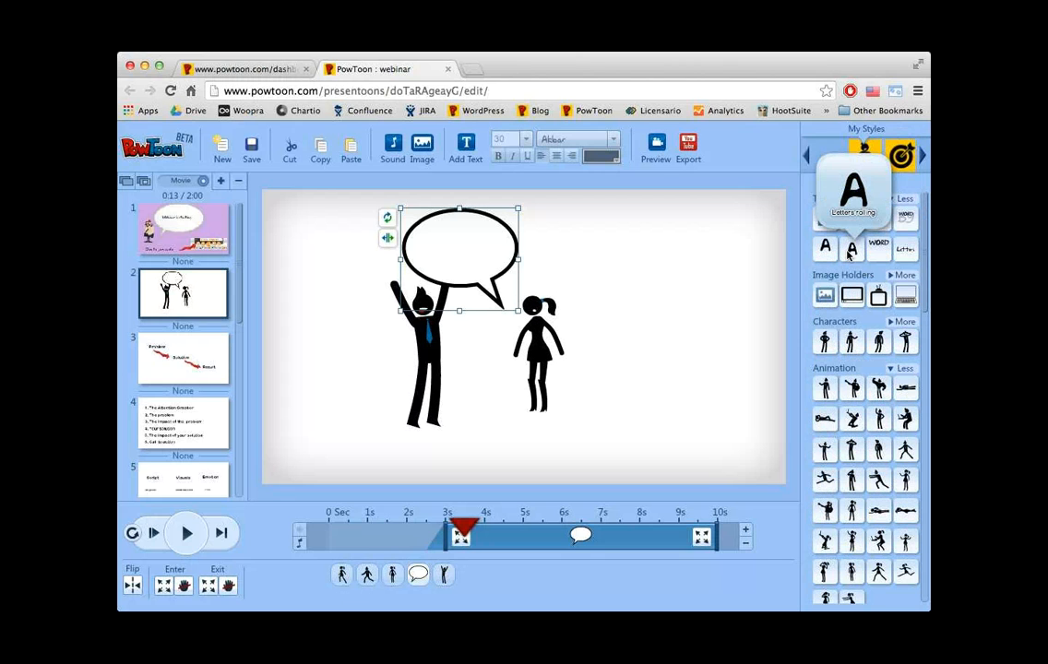
mouse_move(877, 255)
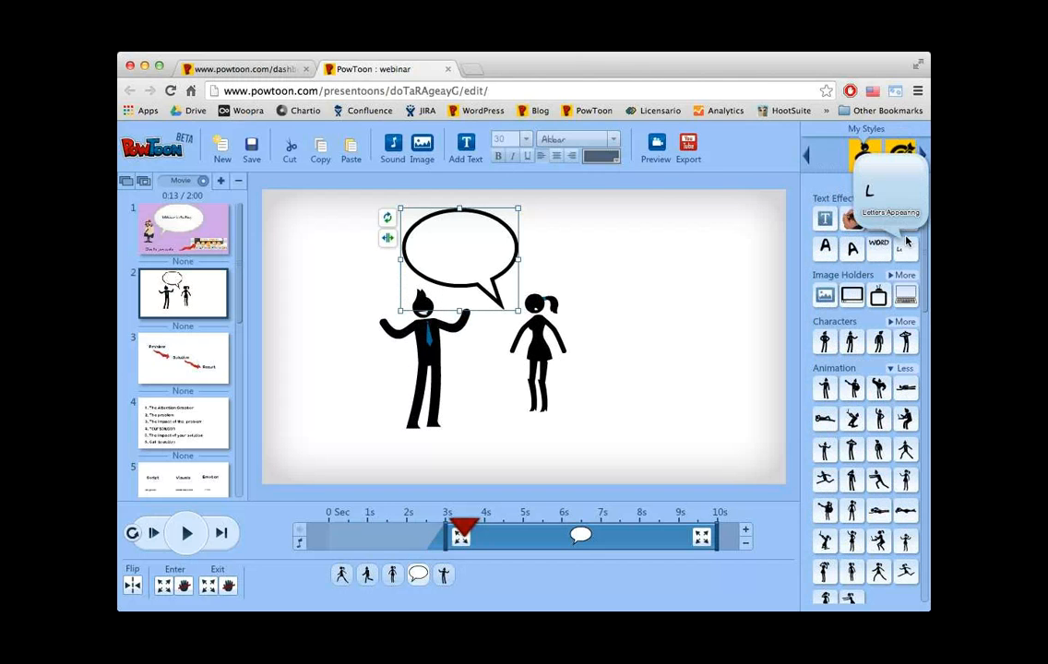
mouse_move(908, 225)
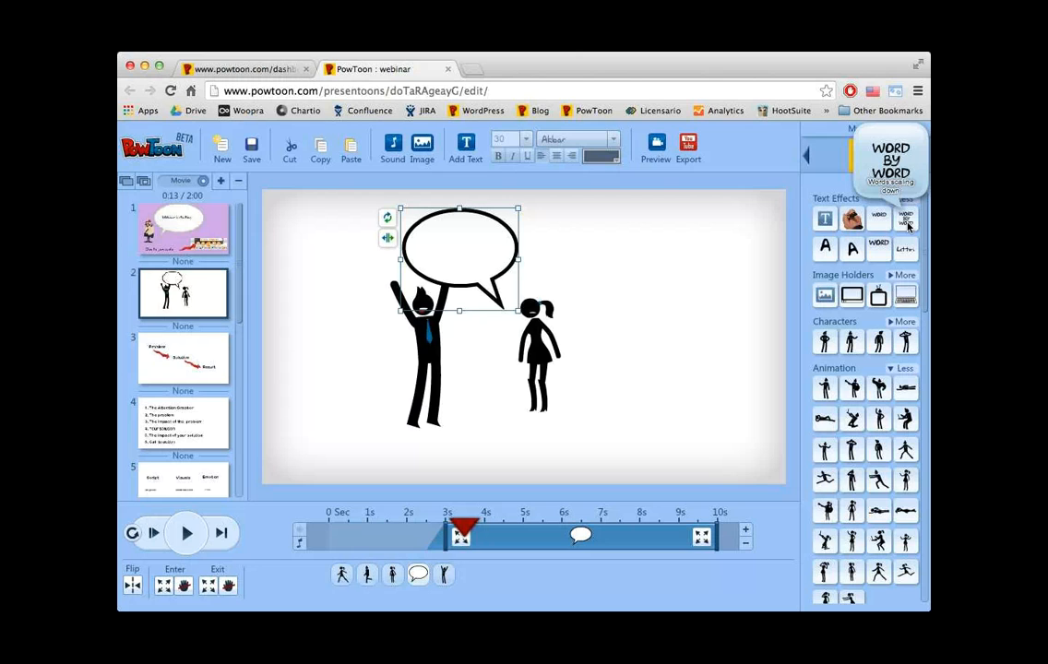
click(908, 225)
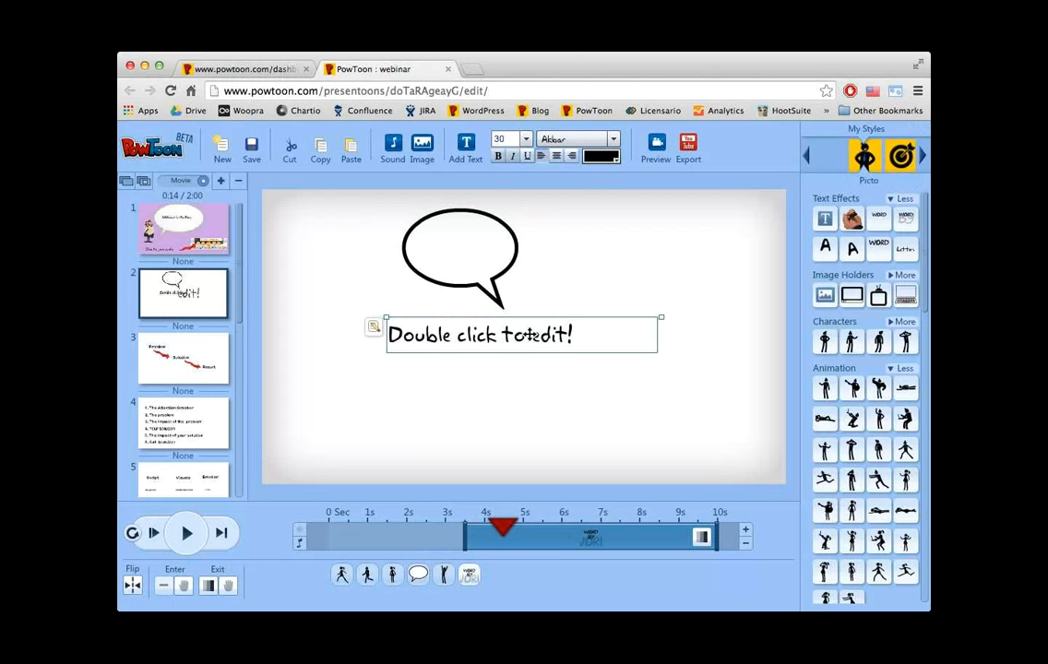
drag(529, 337, 563, 338)
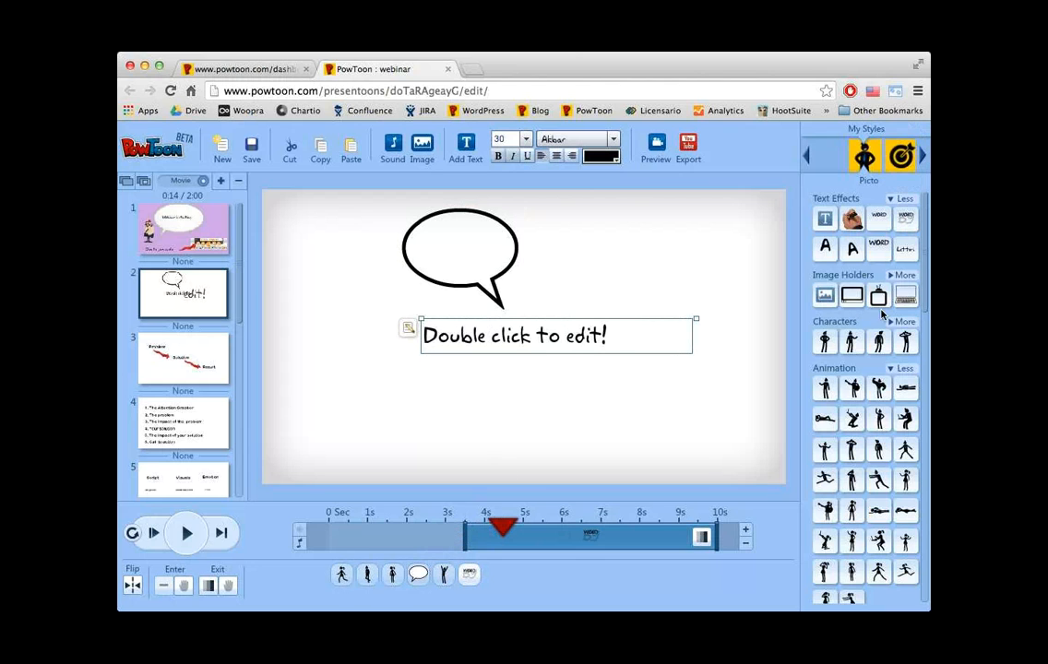
- Add a Hand writing text effect and place it below the first text line
mouse_move(854, 225)
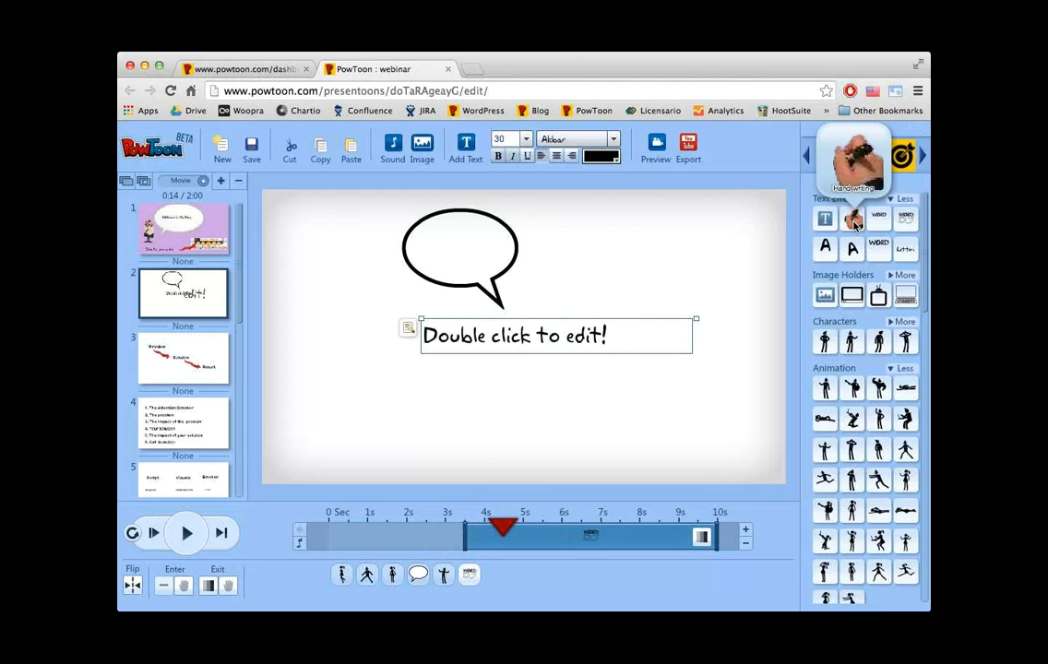
click(854, 225)
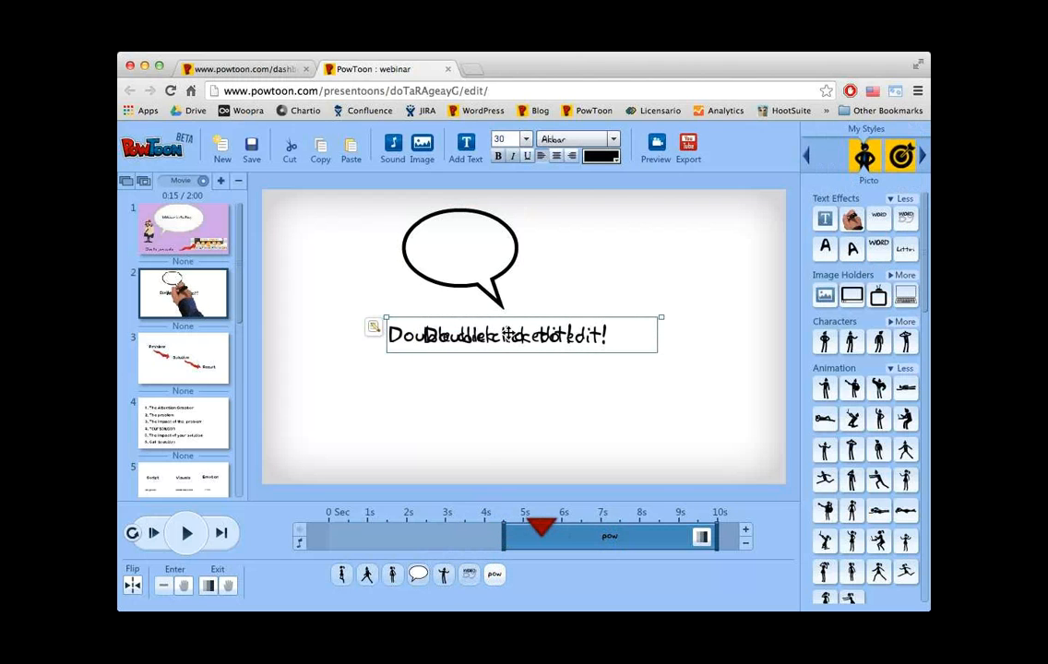
drag(508, 333, 511, 395)
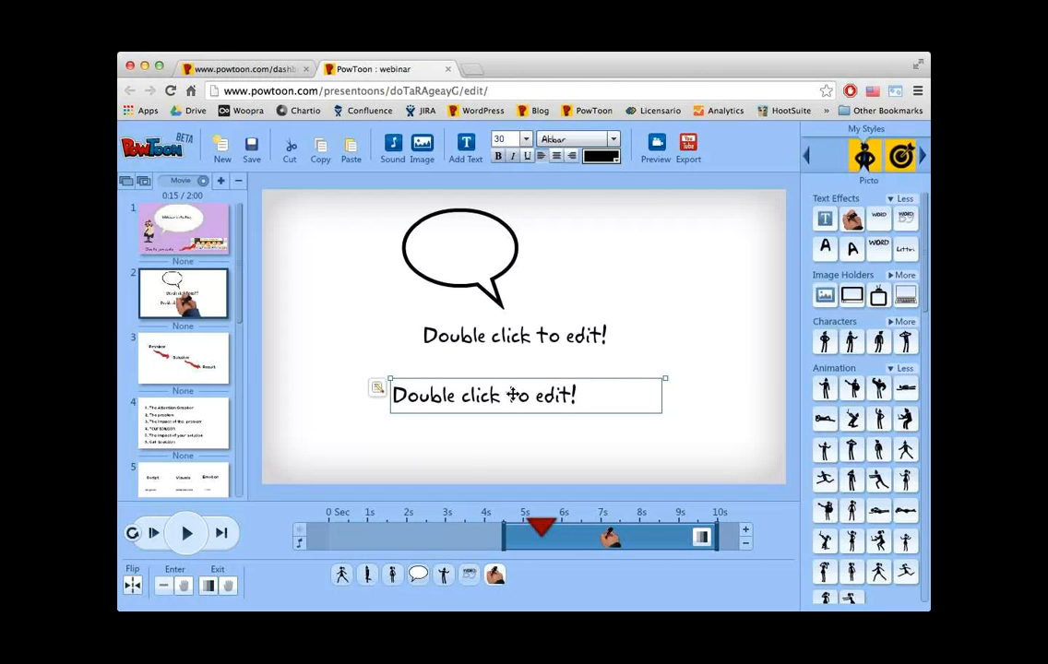
- Delete the Hand writing and Words scaling down texts and extend the slide's timeline to 12 seconds
key(Delete)
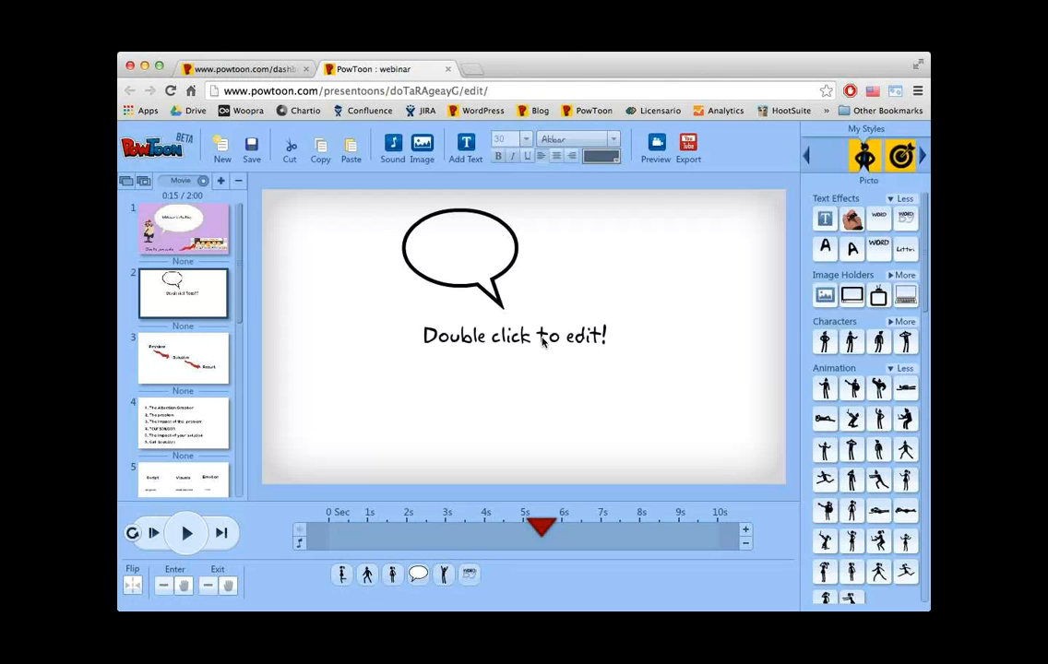
click(542, 336)
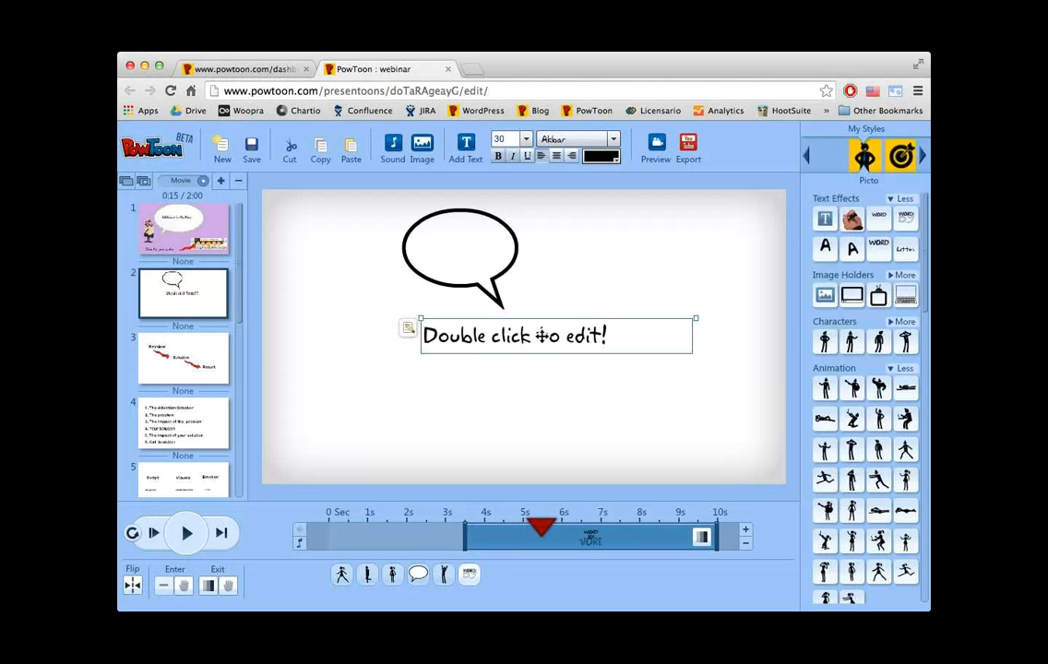
key(Delete)
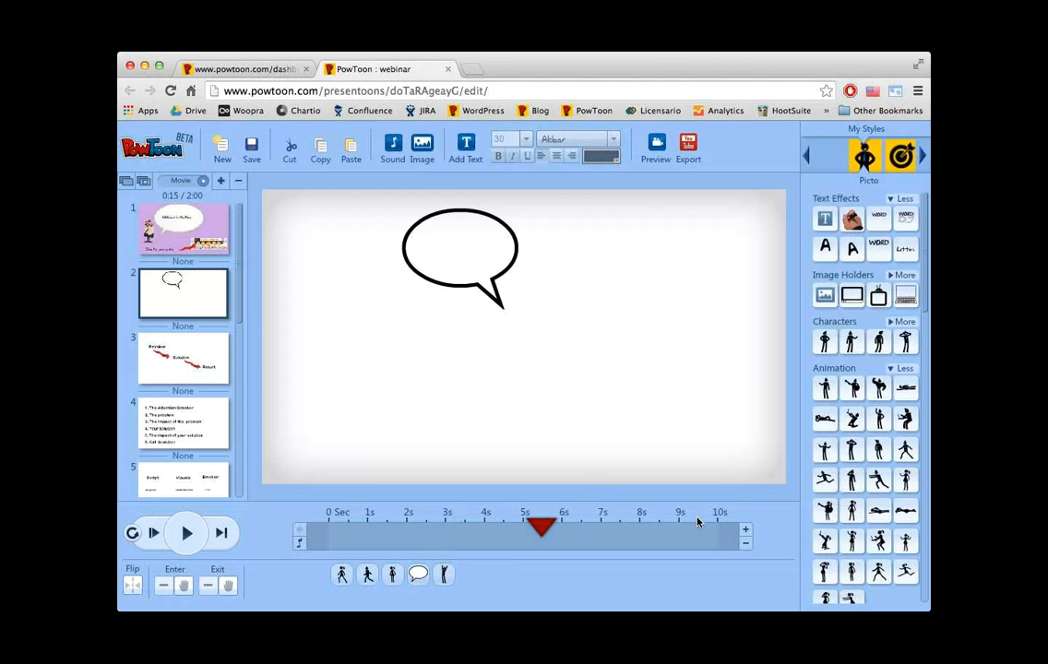
click(743, 533)
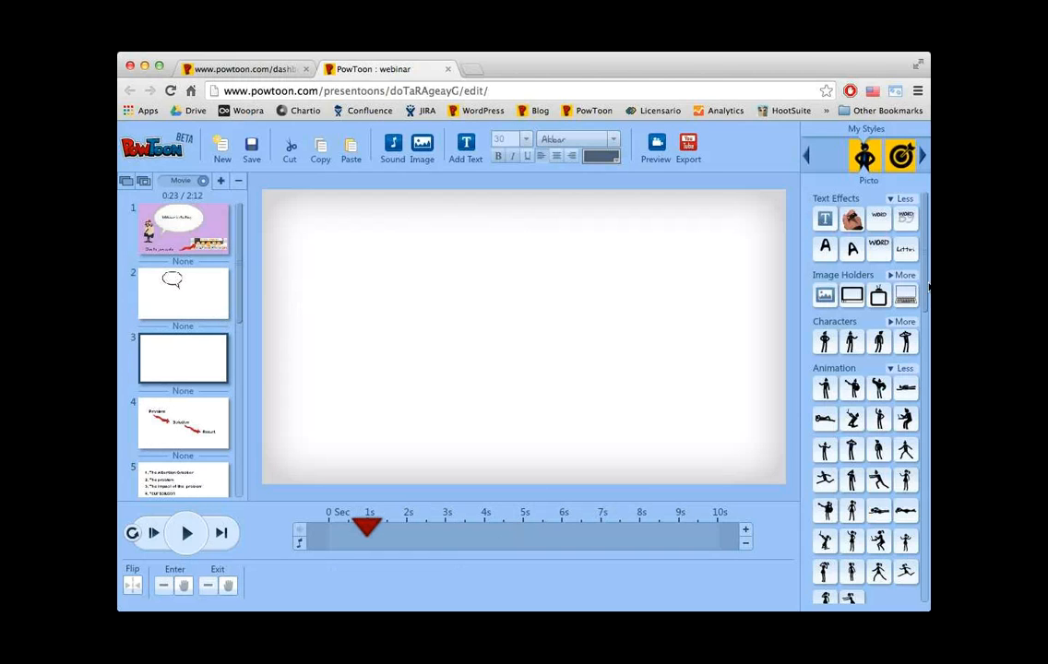
- Browse the Image manager's library and its Flickr web search, and close it without inserting an image
drag(926, 324, 926, 563)
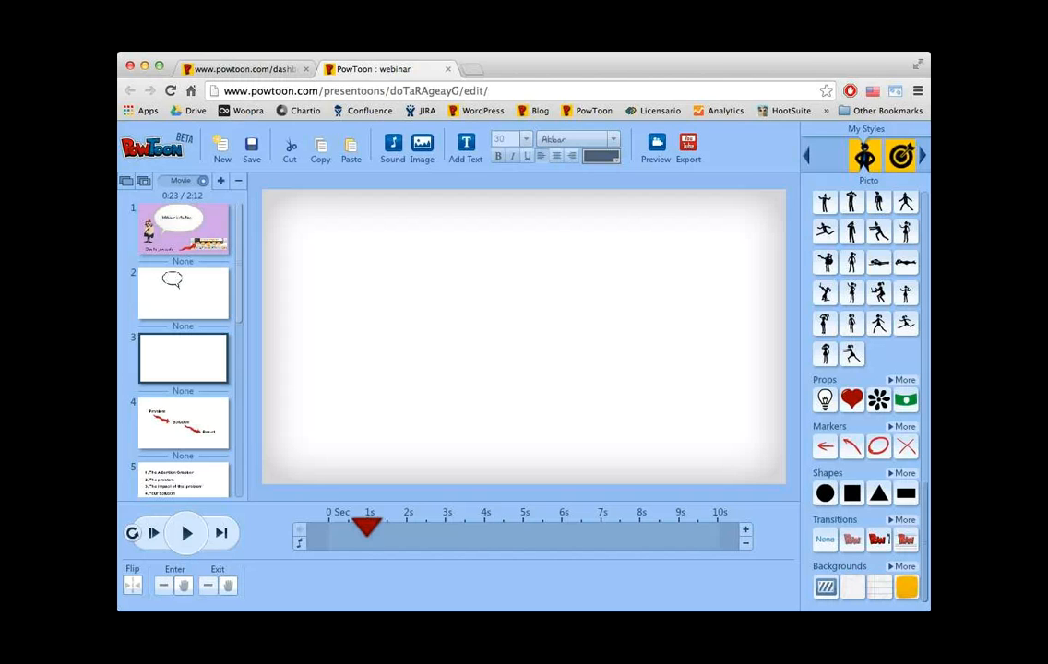
click(423, 152)
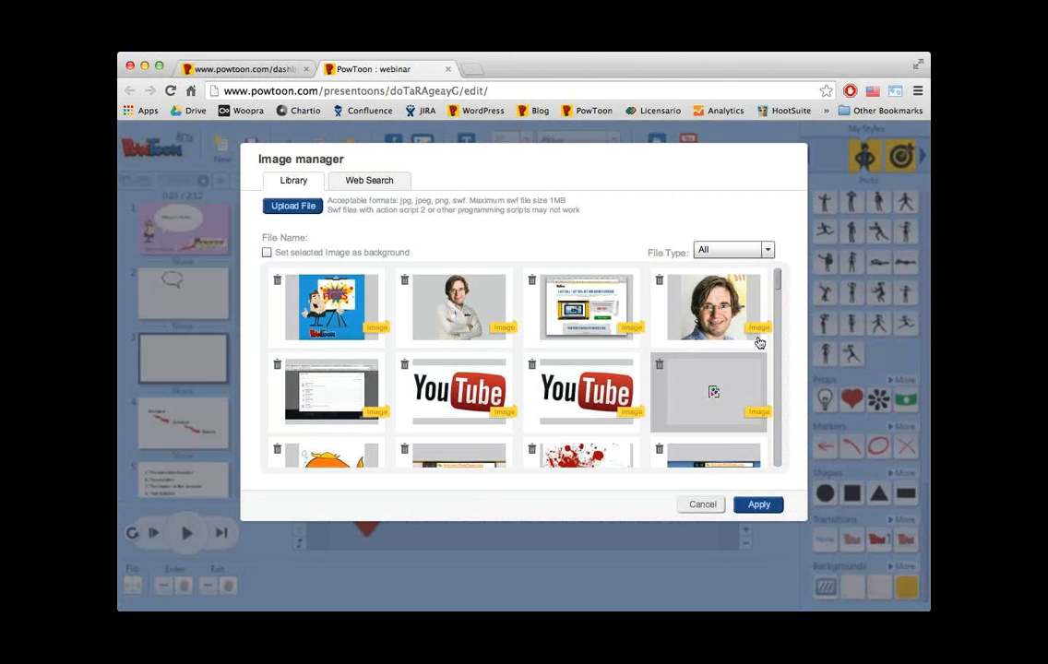
drag(780, 283, 778, 343)
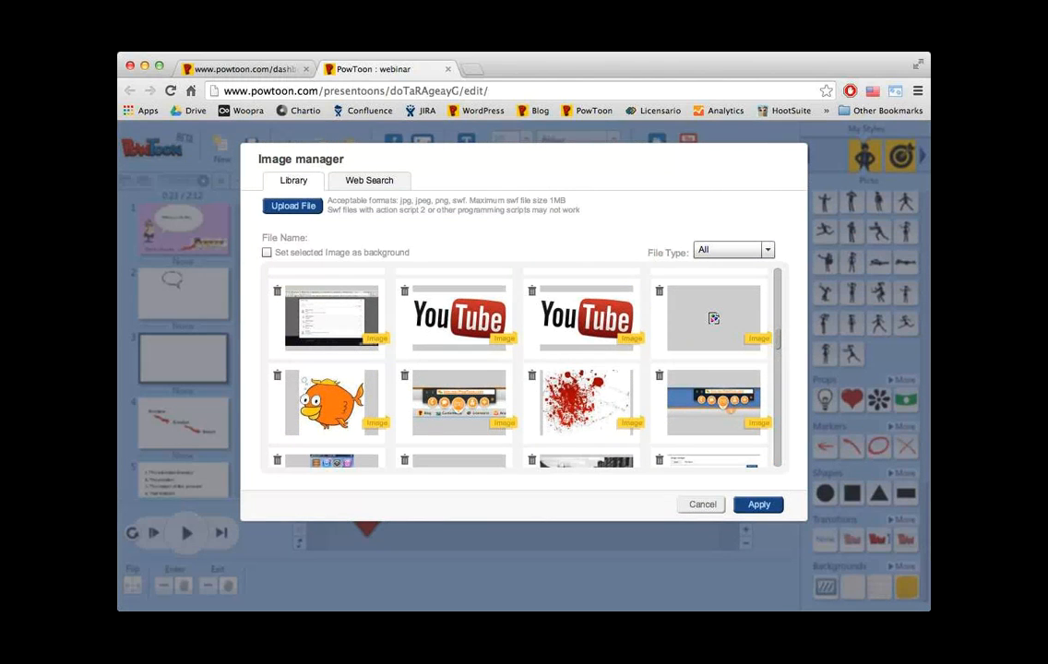
key(super+Tab)
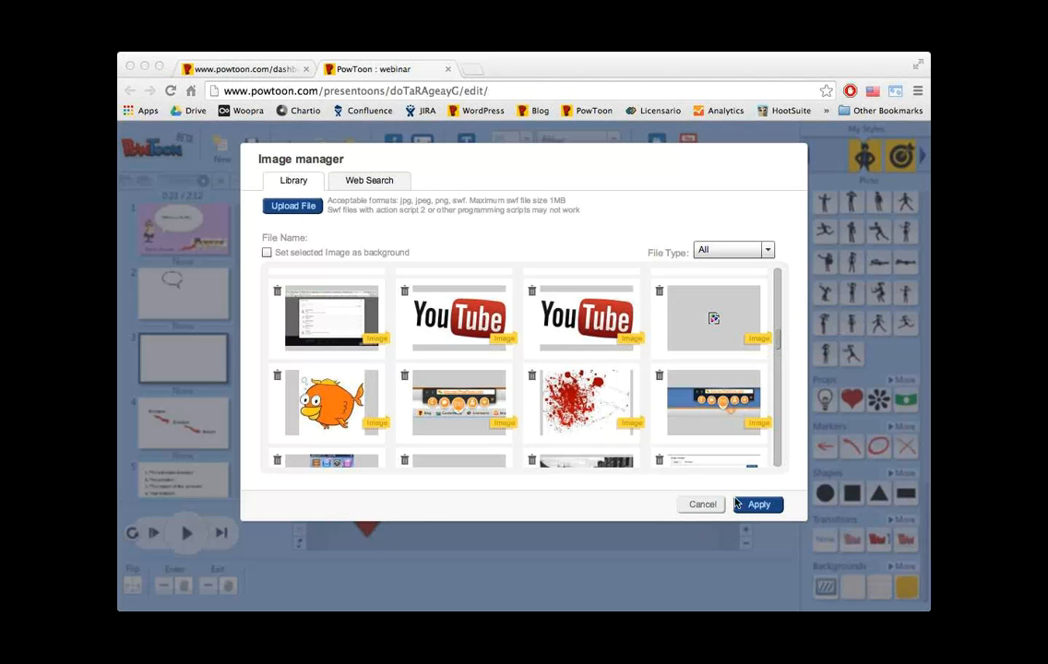
click(397, 180)
click(356, 178)
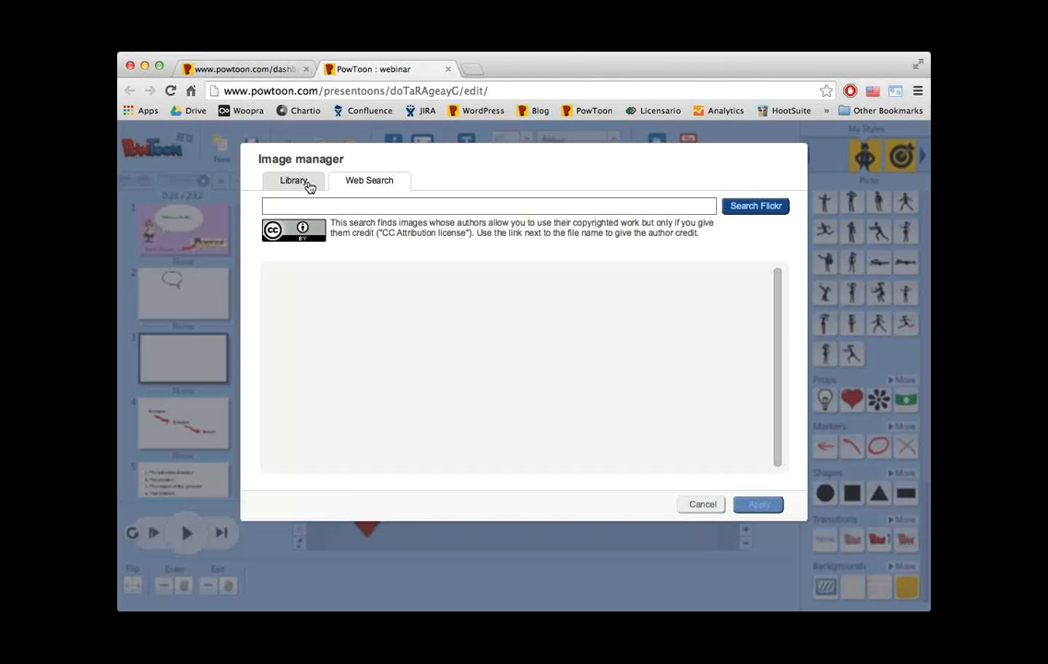
click(310, 188)
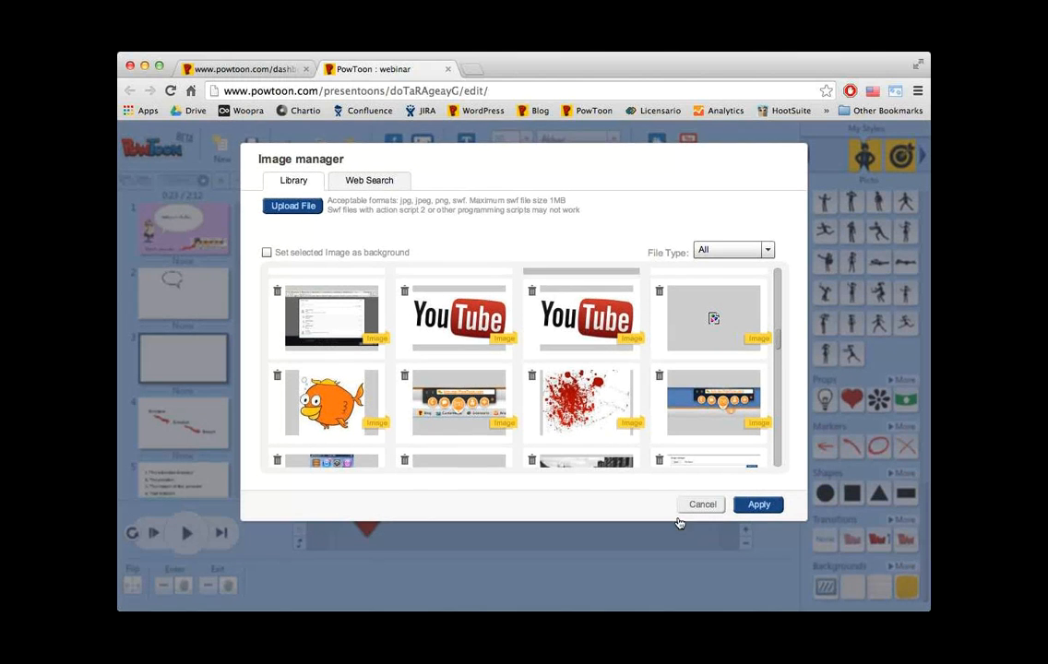
mouse_move(618, 422)
scroll(618, 421, down, 3)
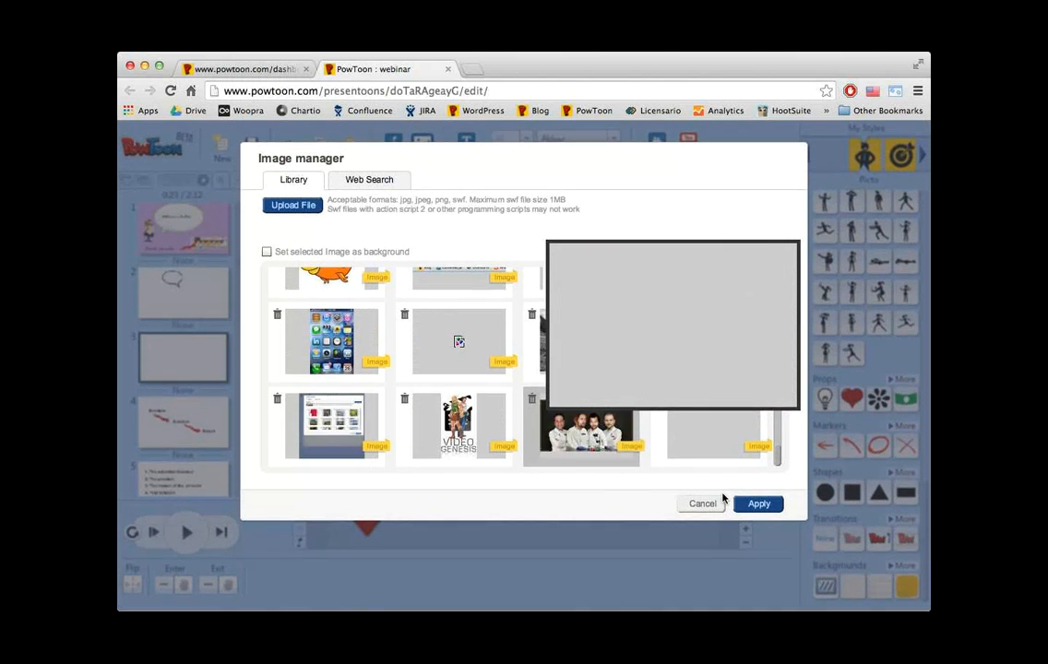
click(703, 505)
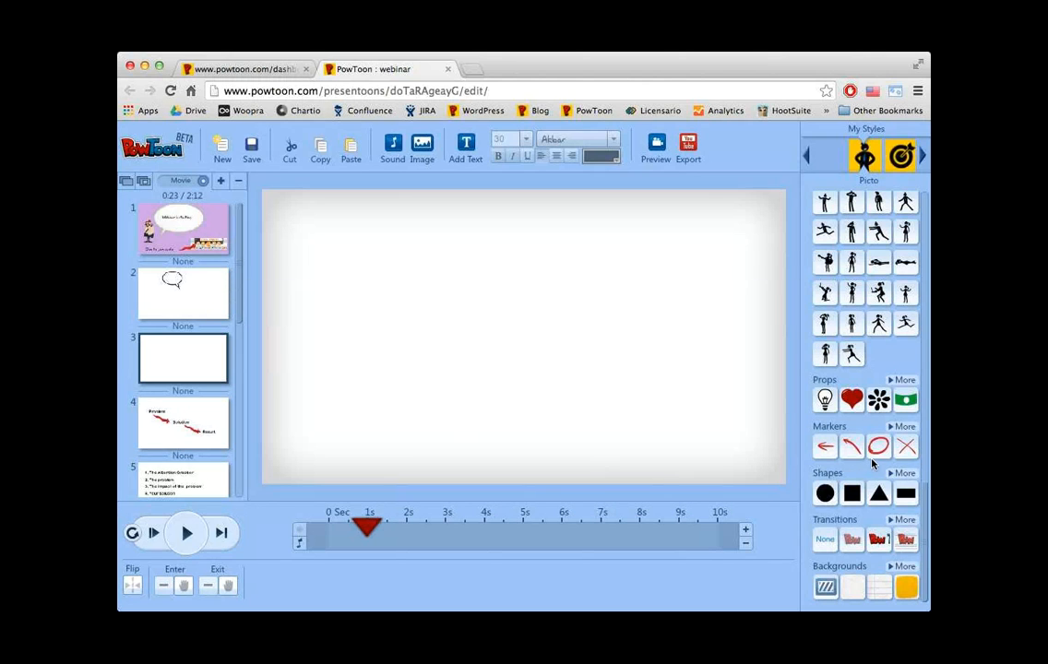
- Apply the Sqweegee transition after slide 1 and preview the change into slide 2
click(899, 522)
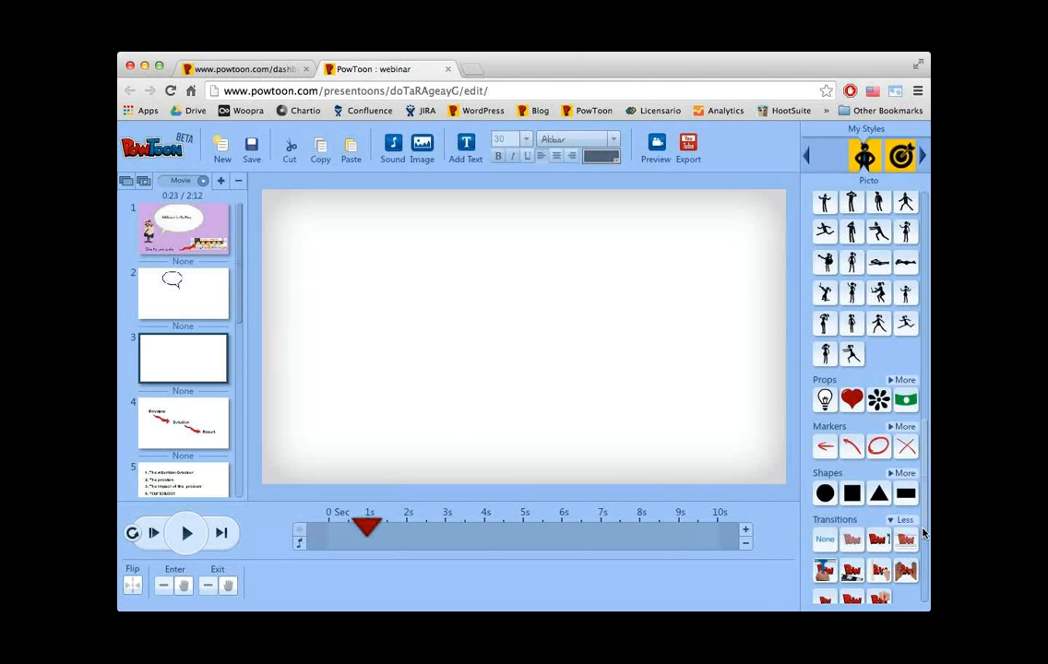
click(172, 235)
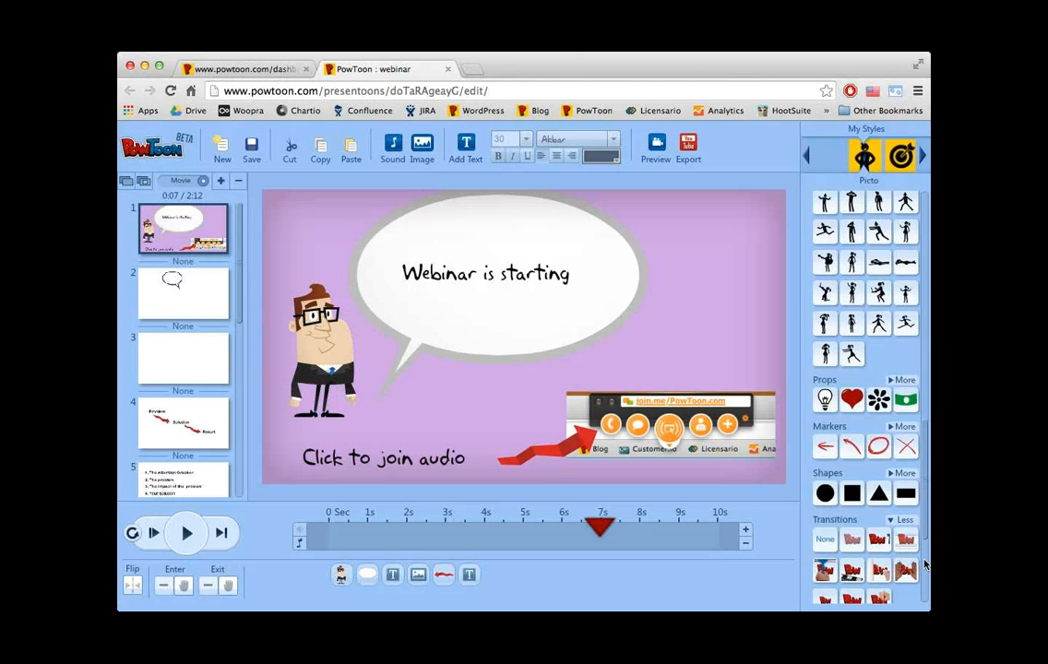
click(830, 573)
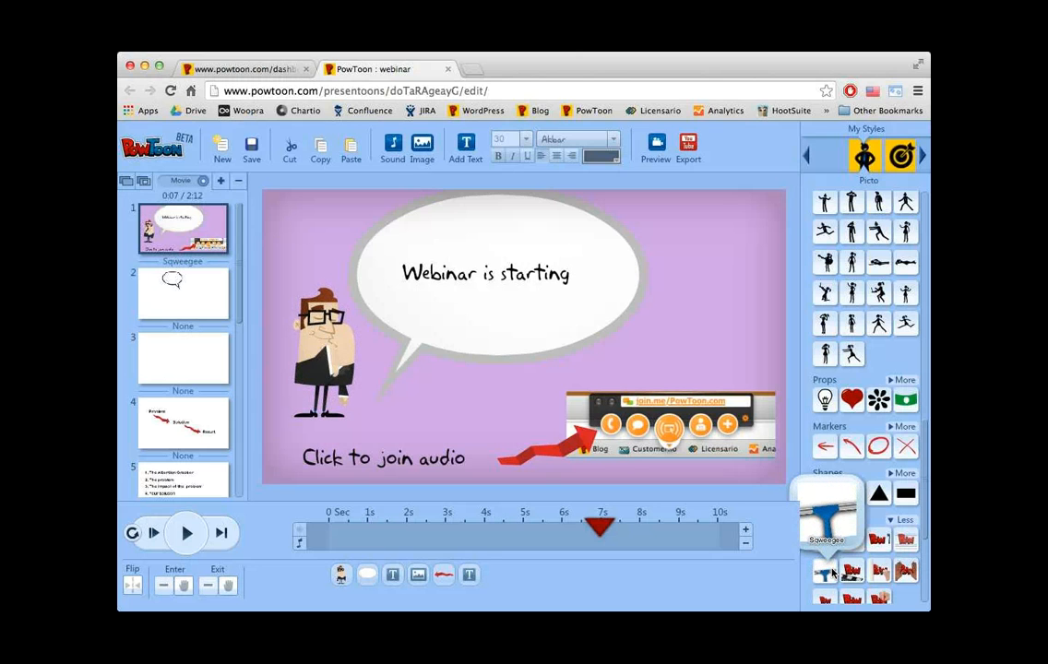
click(185, 533)
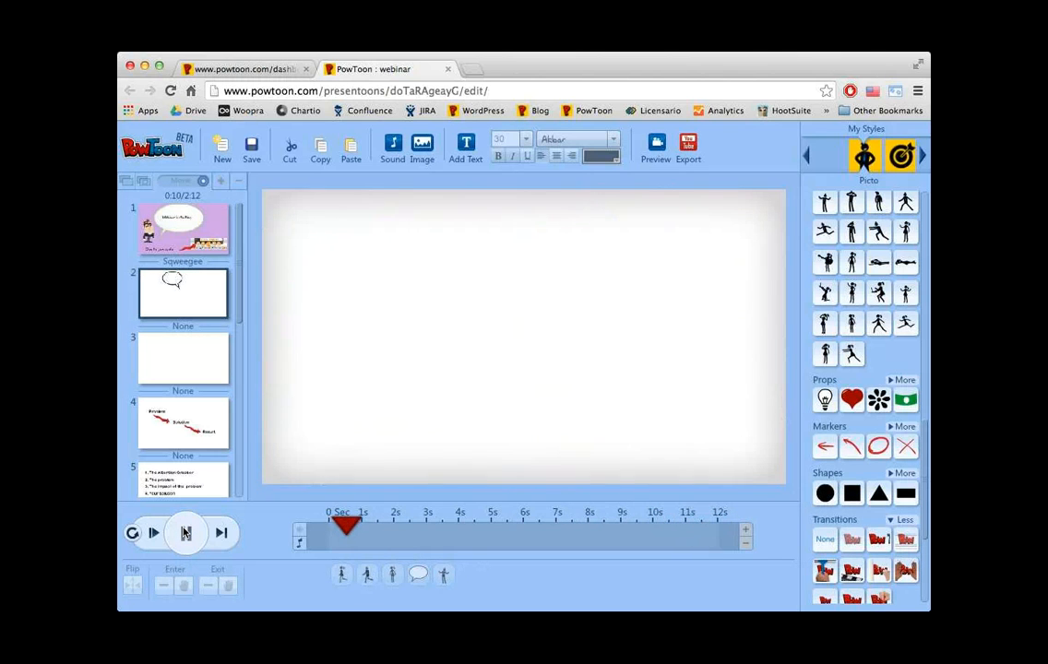
click(185, 532)
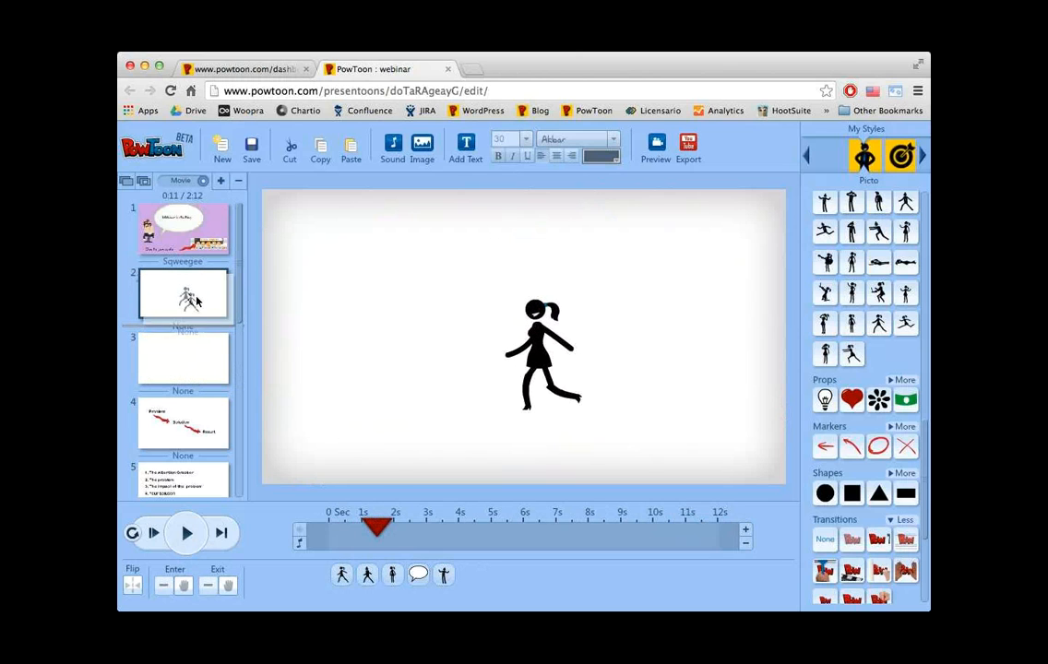
- Move slide 2 with the Picto characters below the blank slide 3
drag(196, 300, 194, 394)
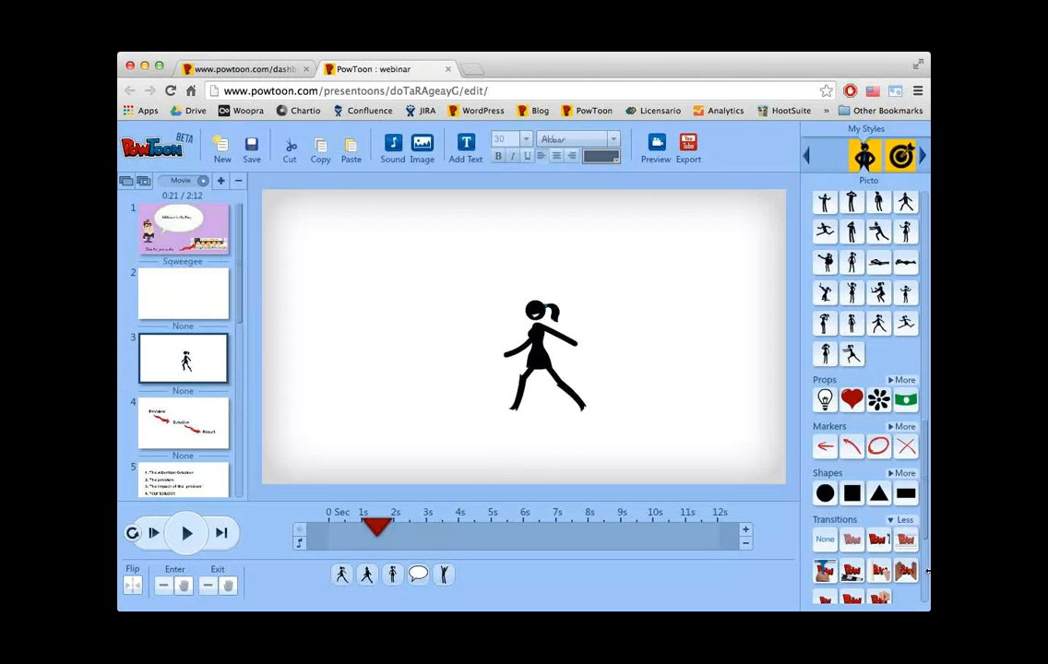
scroll(926, 574, down, 2)
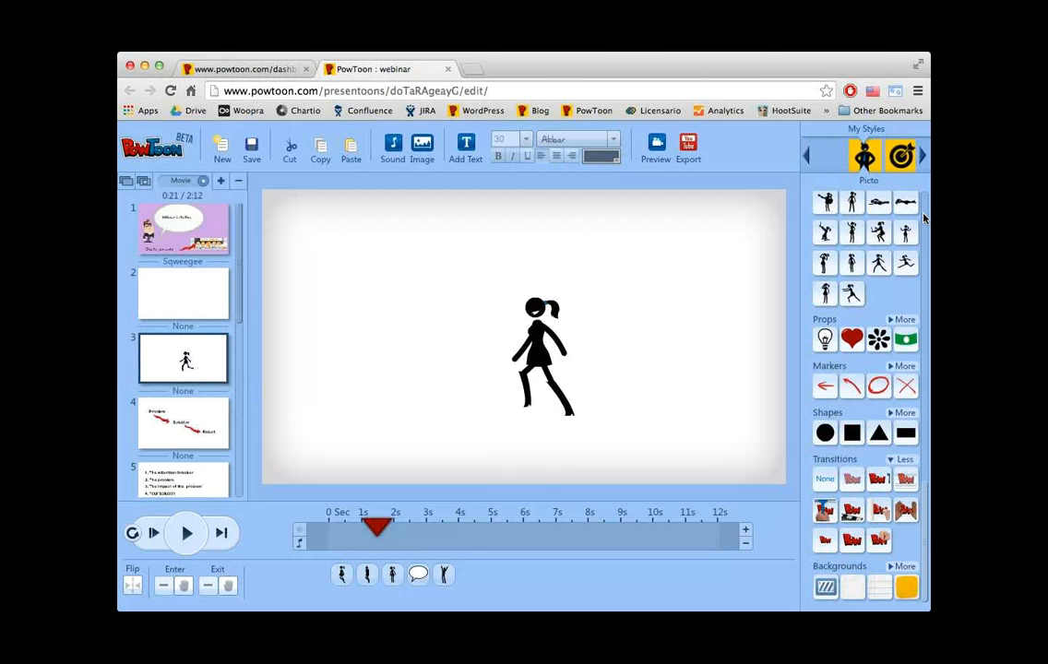
scroll(924, 217, up, 8)
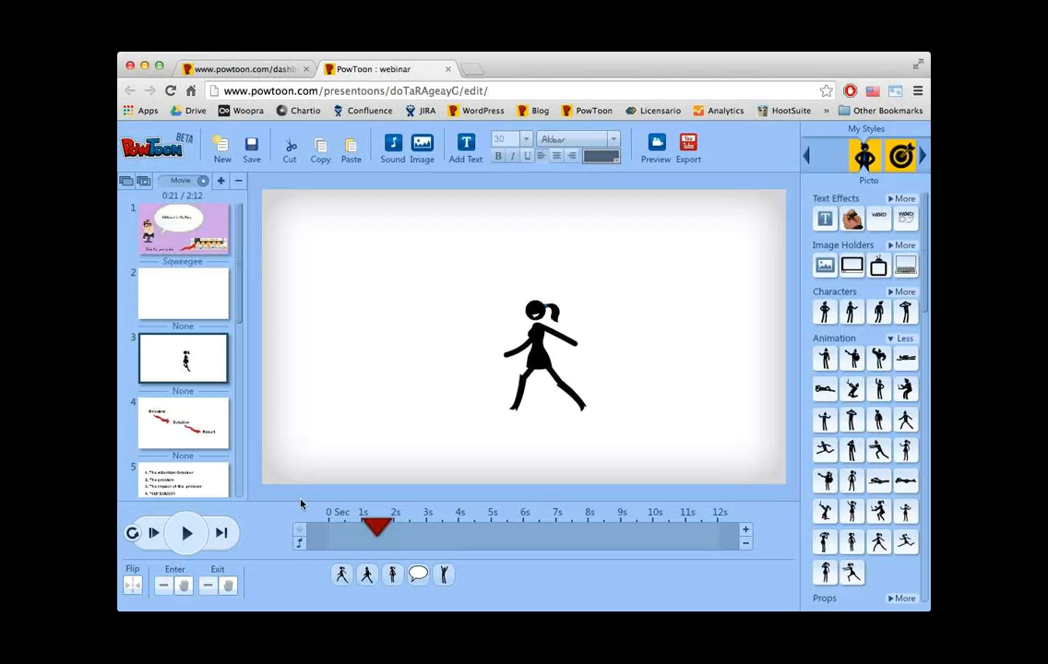
scroll(236, 318, down, 5)
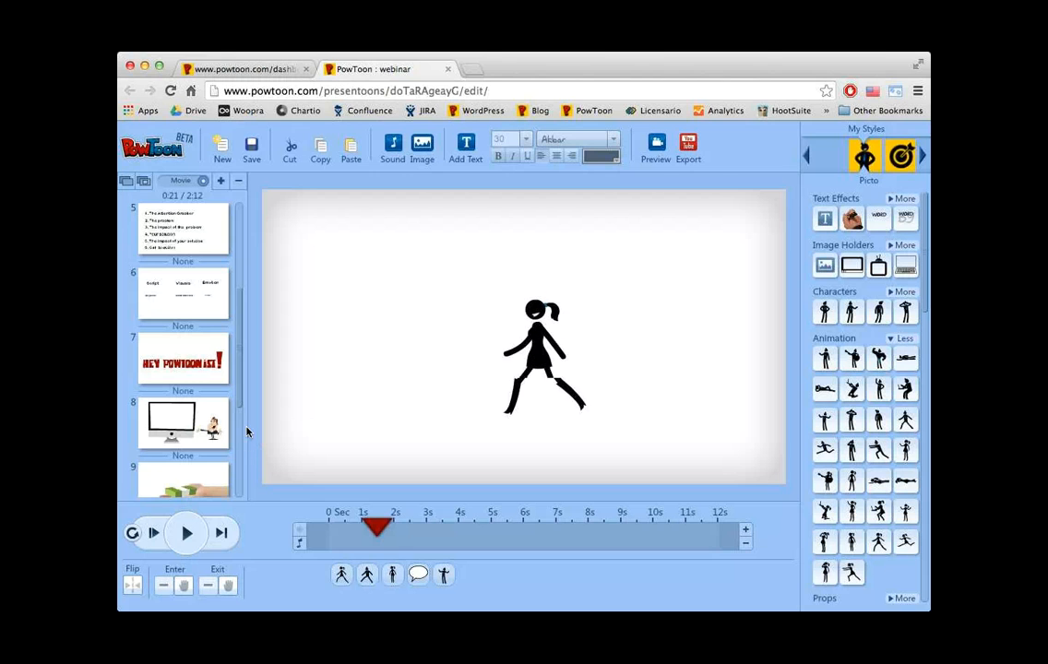
scroll(238, 461, down, 1)
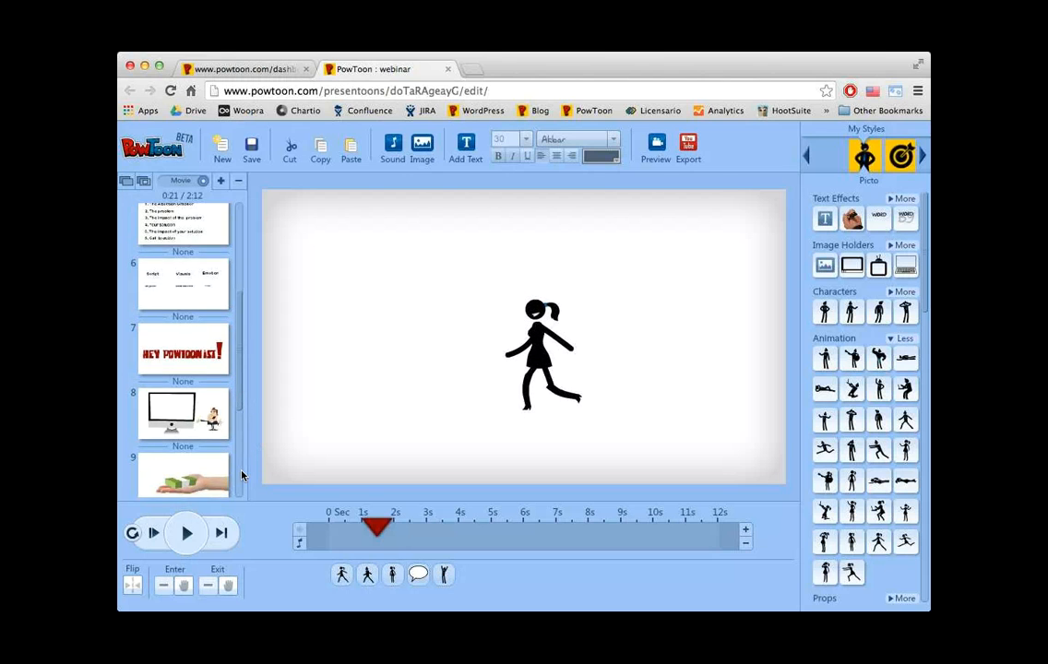
scroll(242, 415, up, 5)
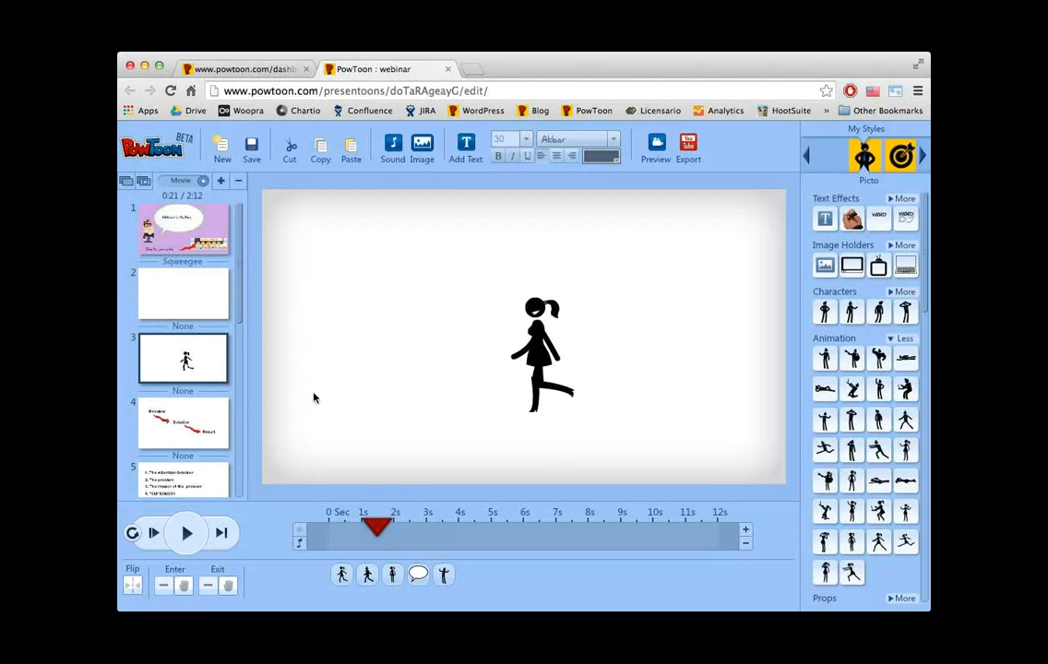
click(538, 360)
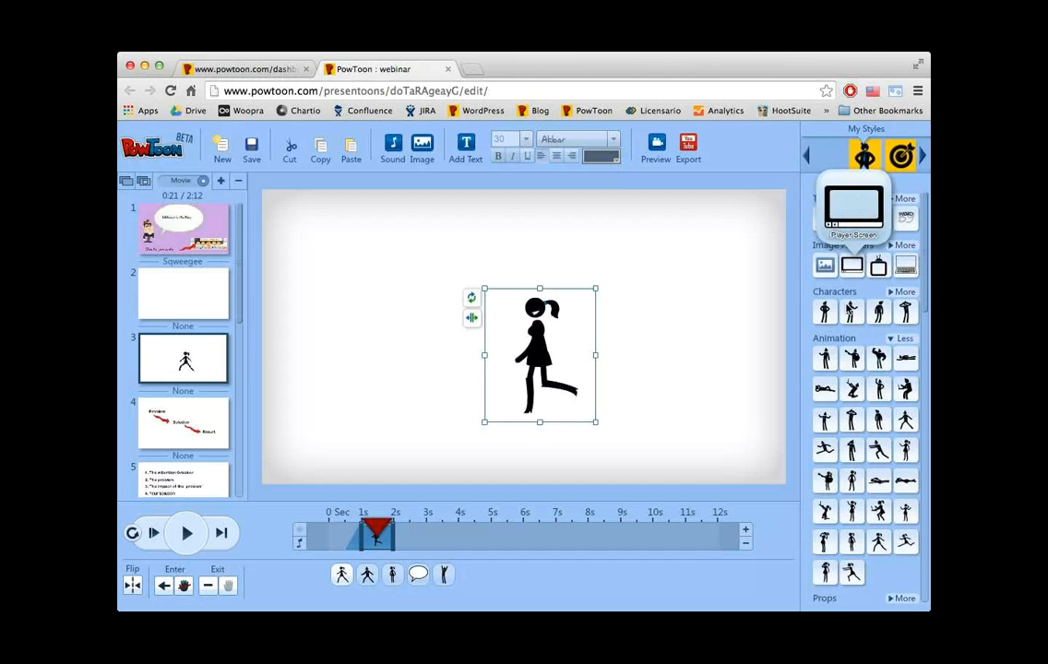
drag(925, 240, 930, 562)
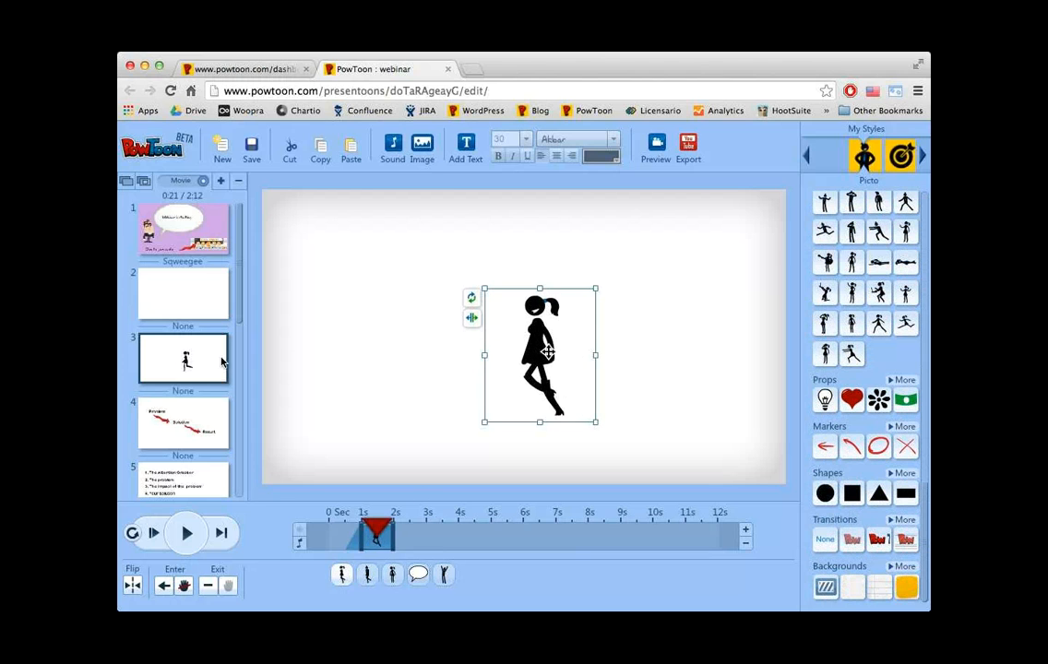
- Open the blank slide 2 and switch the style library from Picto to Cartoon
click(174, 291)
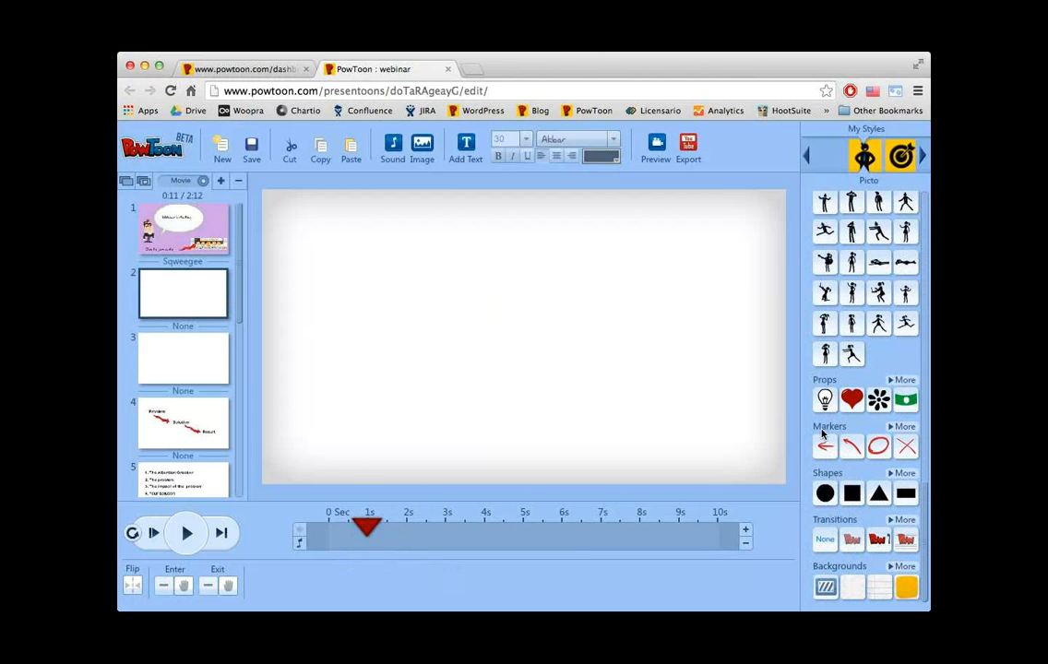
drag(925, 499, 924, 257)
click(924, 158)
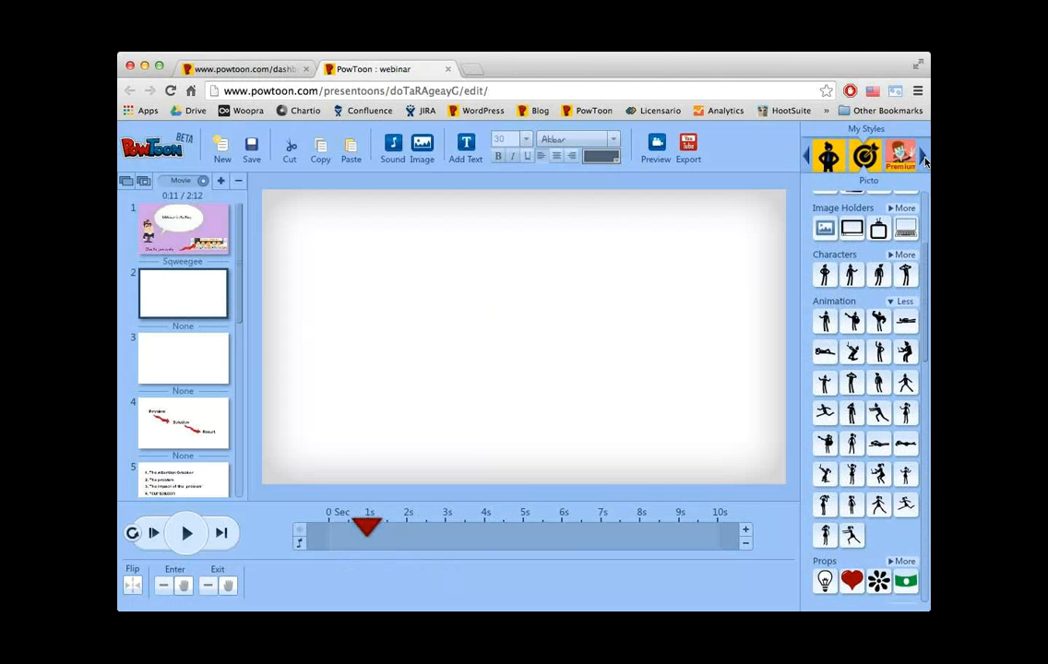
click(924, 161)
click(925, 160)
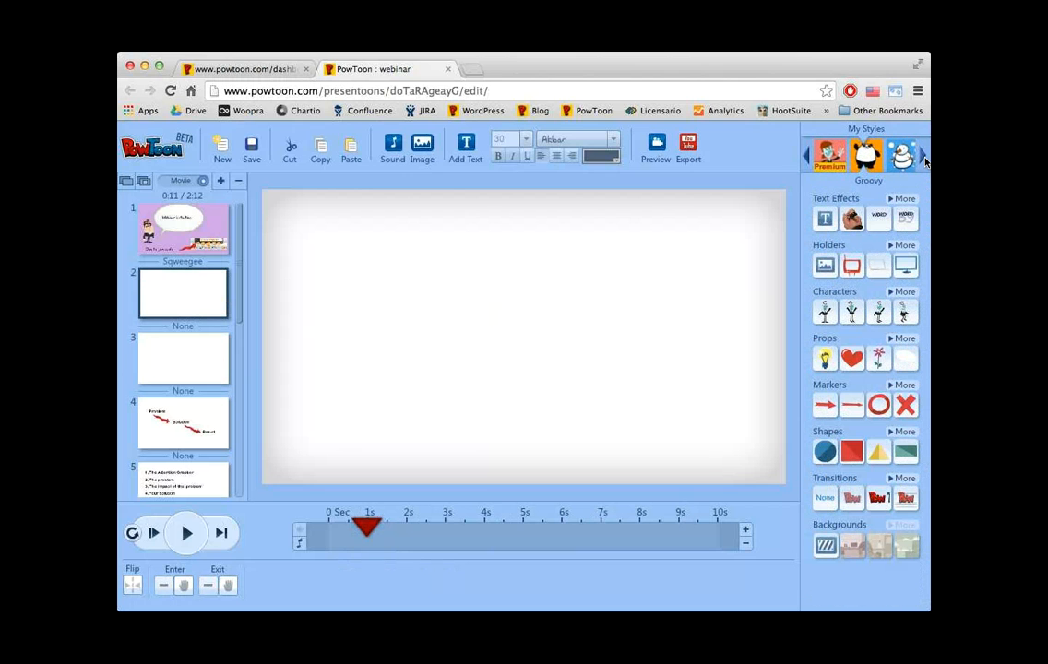
click(924, 160)
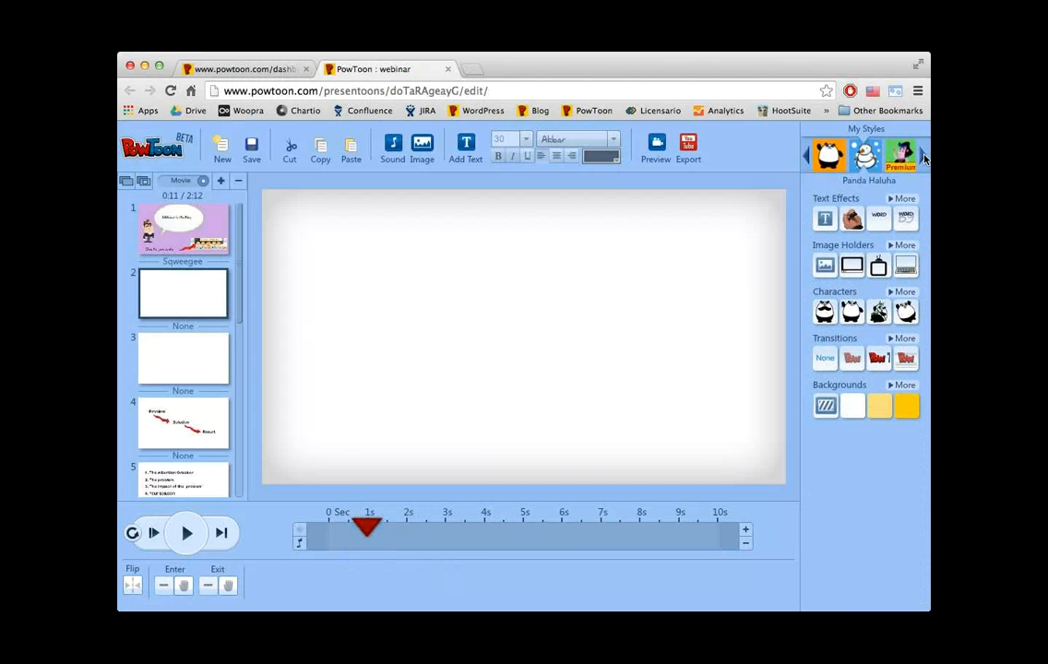
click(924, 158)
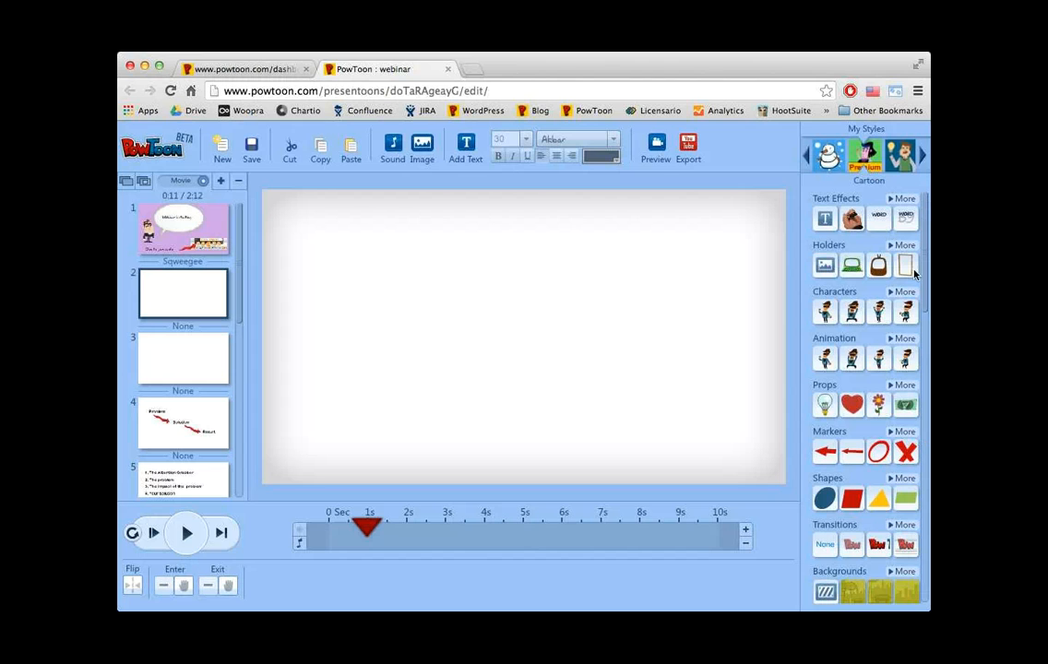
- Add the Cash prop from the Cartoon props to slide 2 and shift it slightly left of the slide's centre
mouse_move(847, 274)
click(904, 386)
click(907, 408)
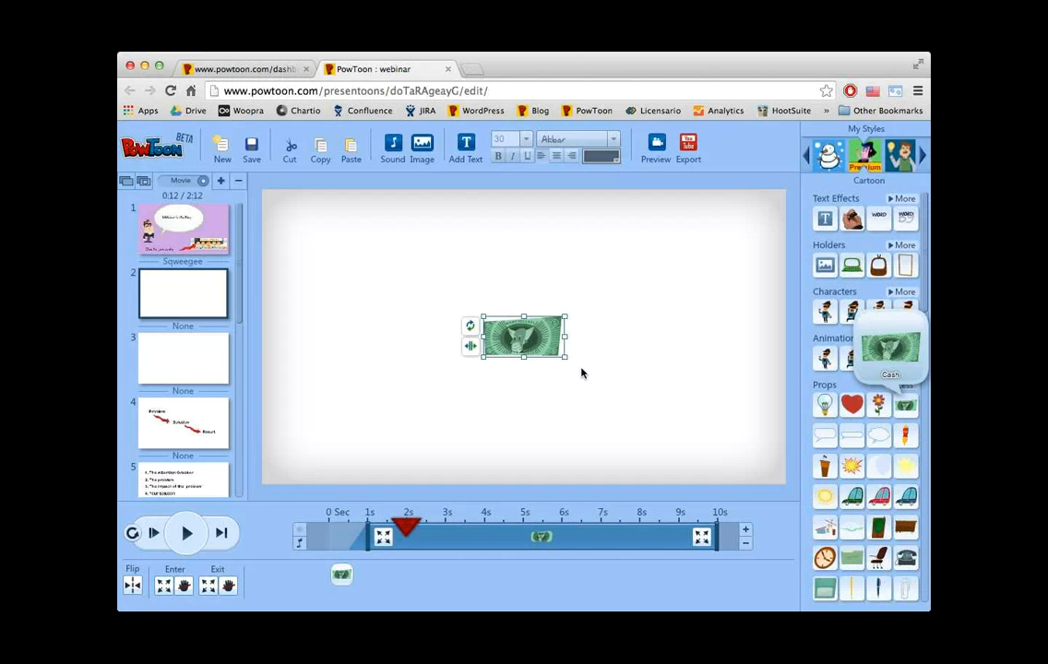
drag(518, 333, 513, 332)
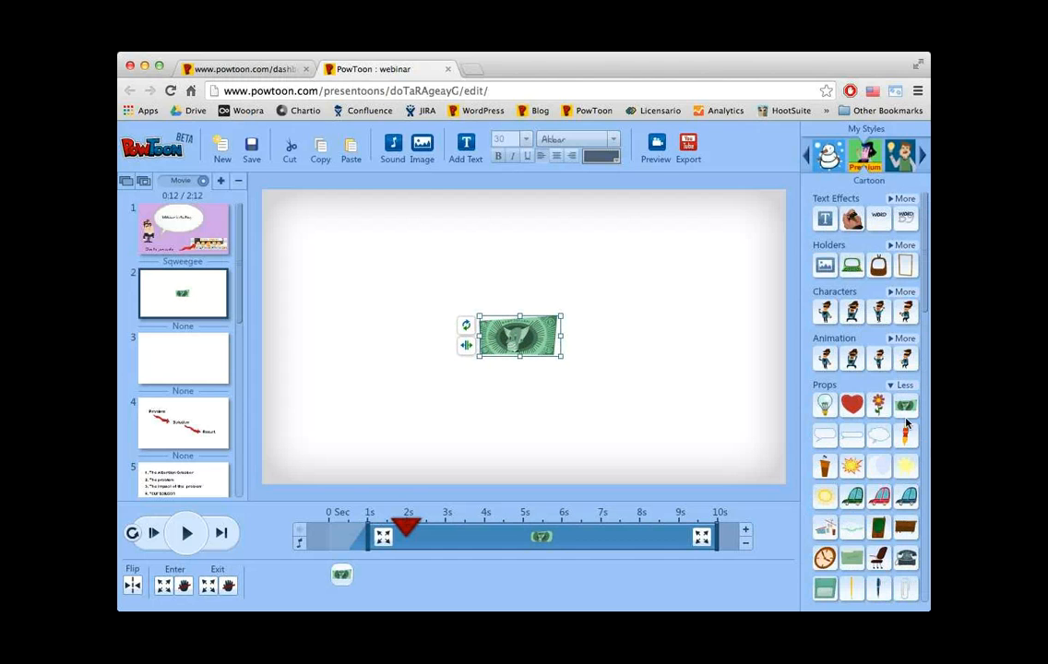
- Enlarge the cash prop from its lower-left corner and set its entrance effect to Right
mouse_move(881, 412)
drag(479, 356, 457, 378)
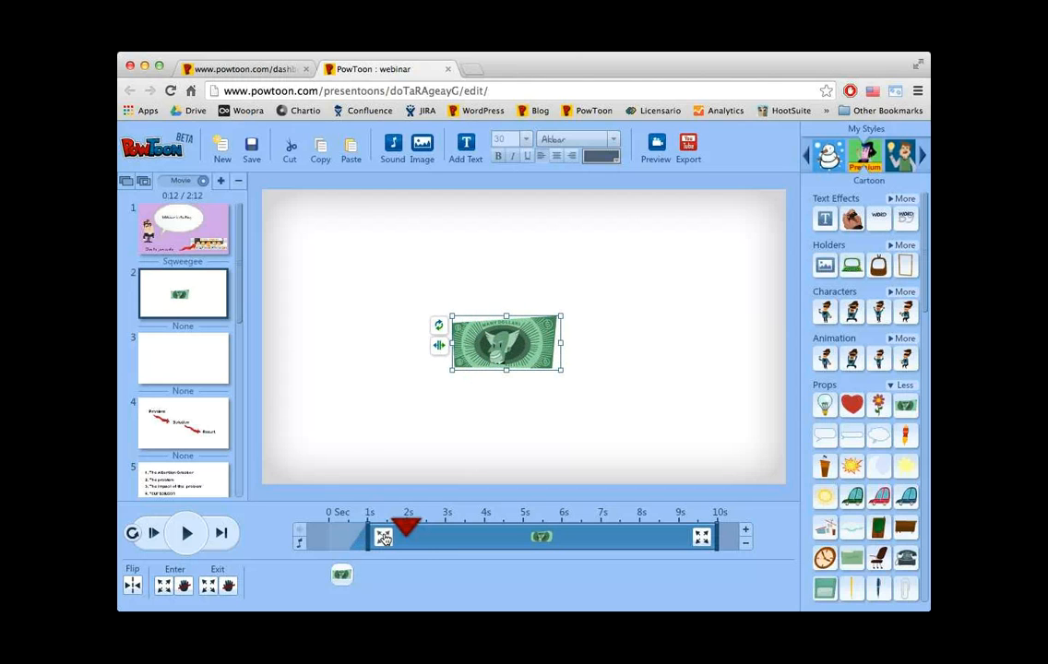
click(383, 537)
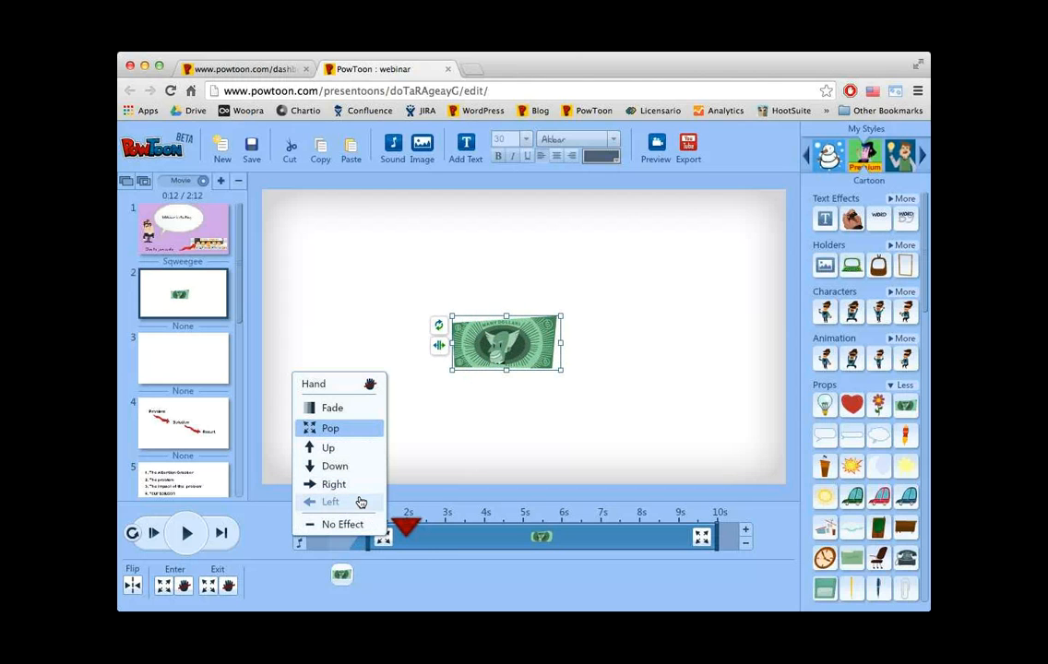
click(360, 487)
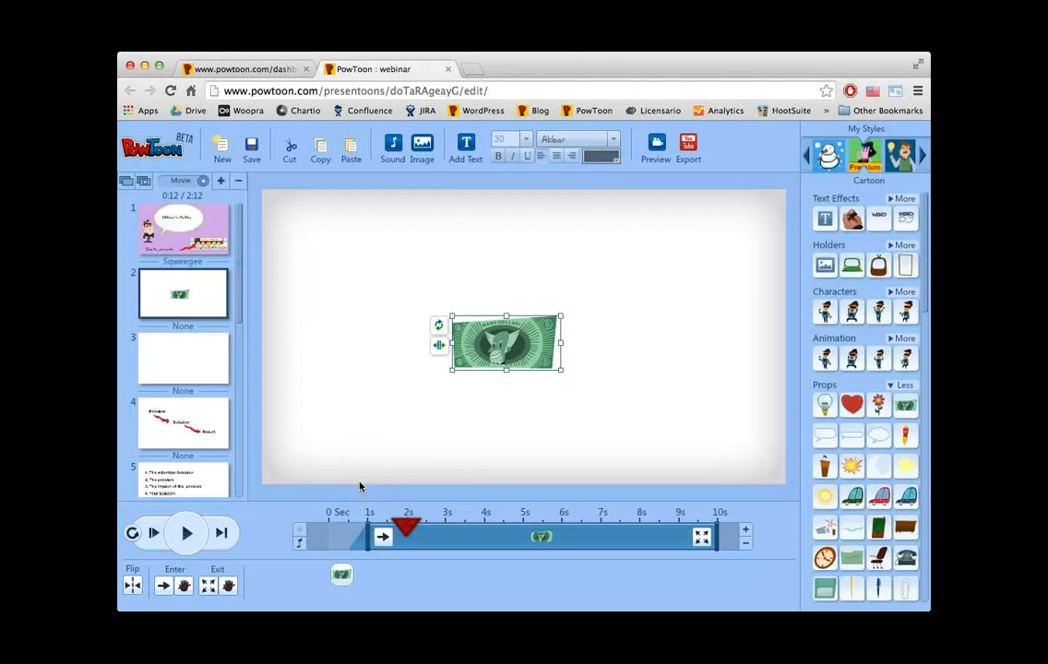
- Shorten the cash prop's time bar to end at 3 seconds and set its exit effect to Right
drag(715, 530, 445, 527)
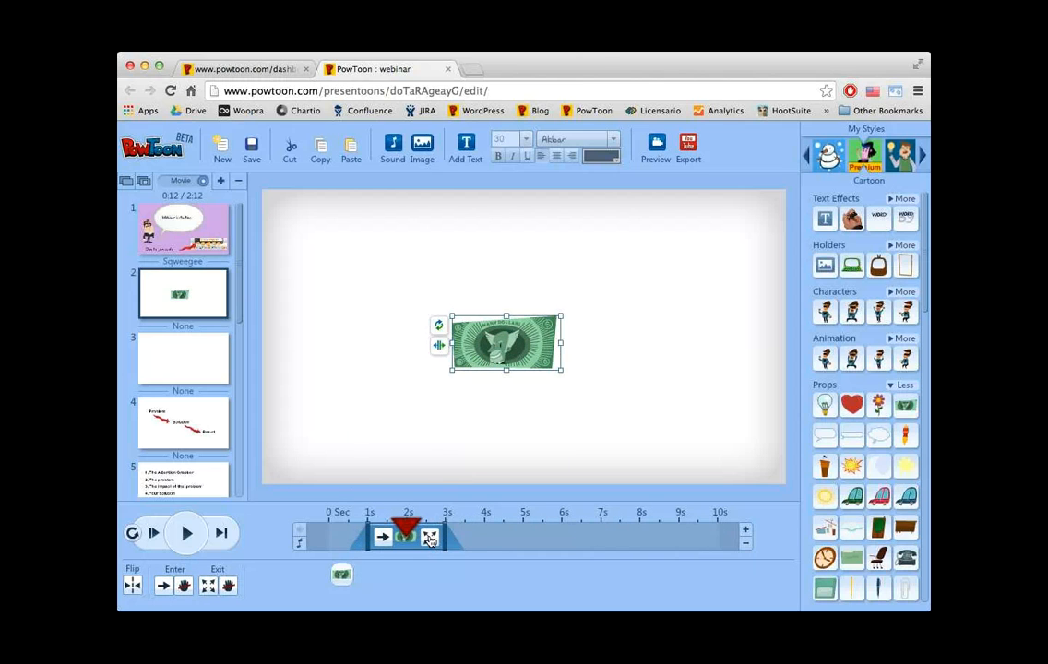
click(429, 539)
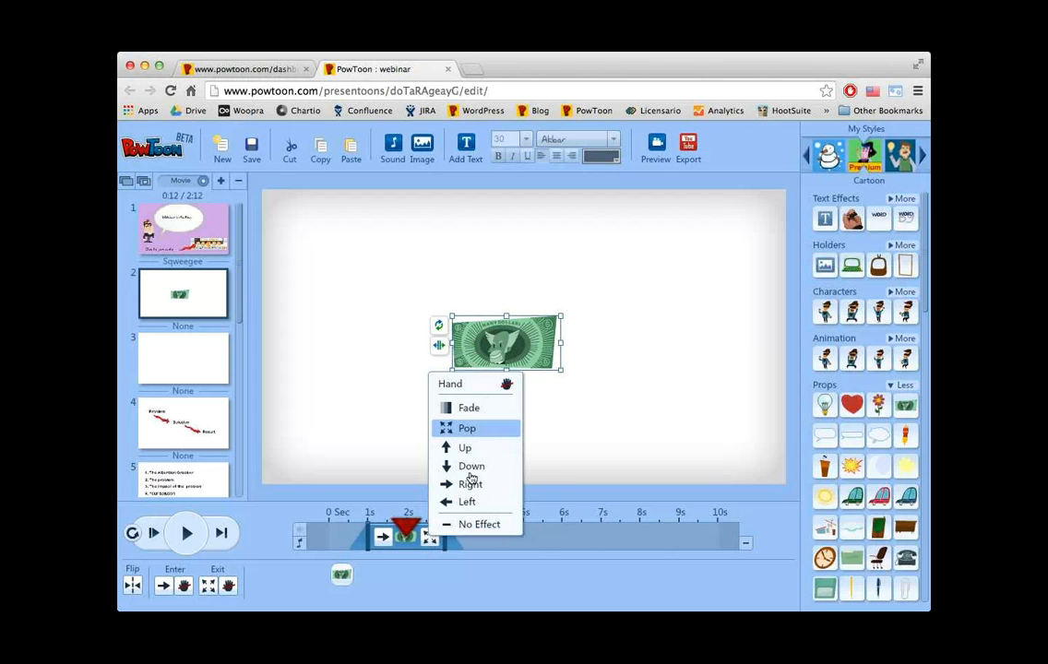
click(471, 484)
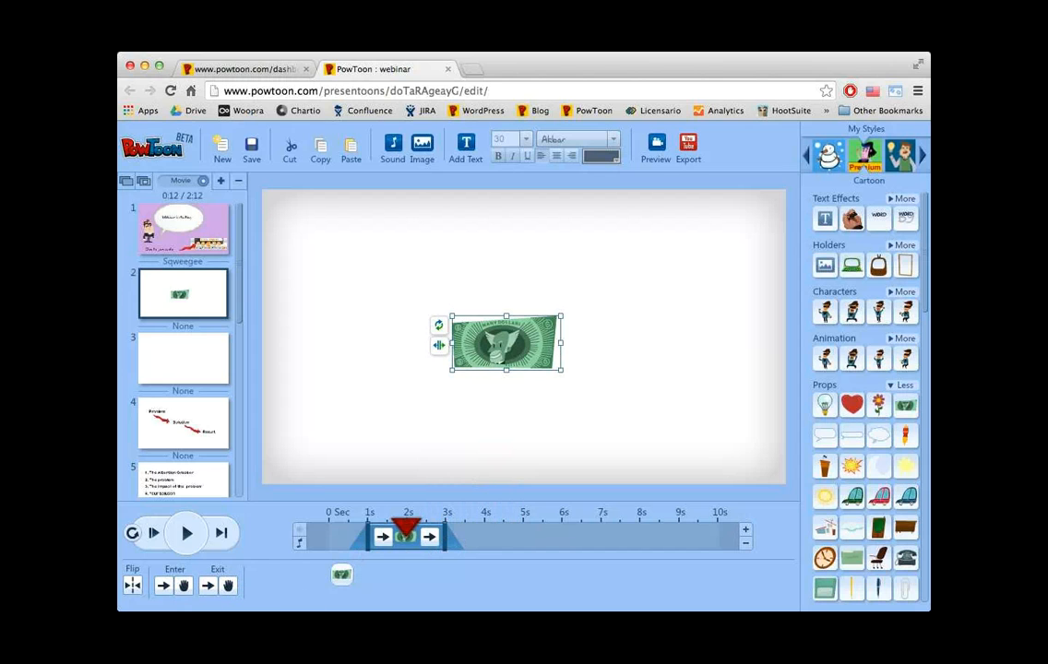
- Play slide 2 from the beginning to check the cash prop's entrance and exit, and pause the playback
click(219, 535)
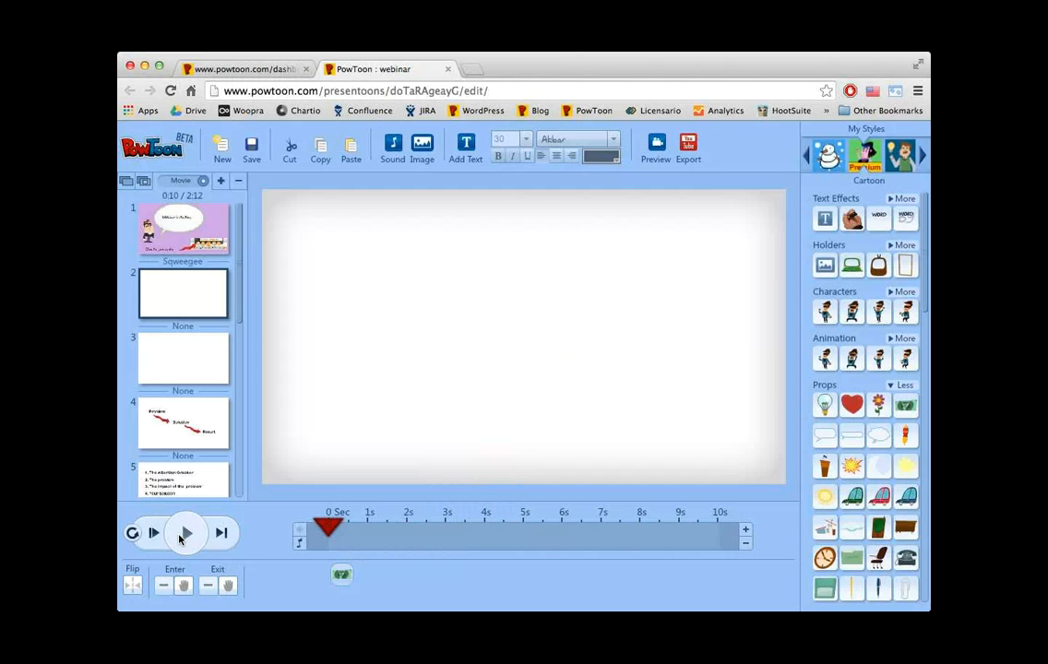
click(184, 535)
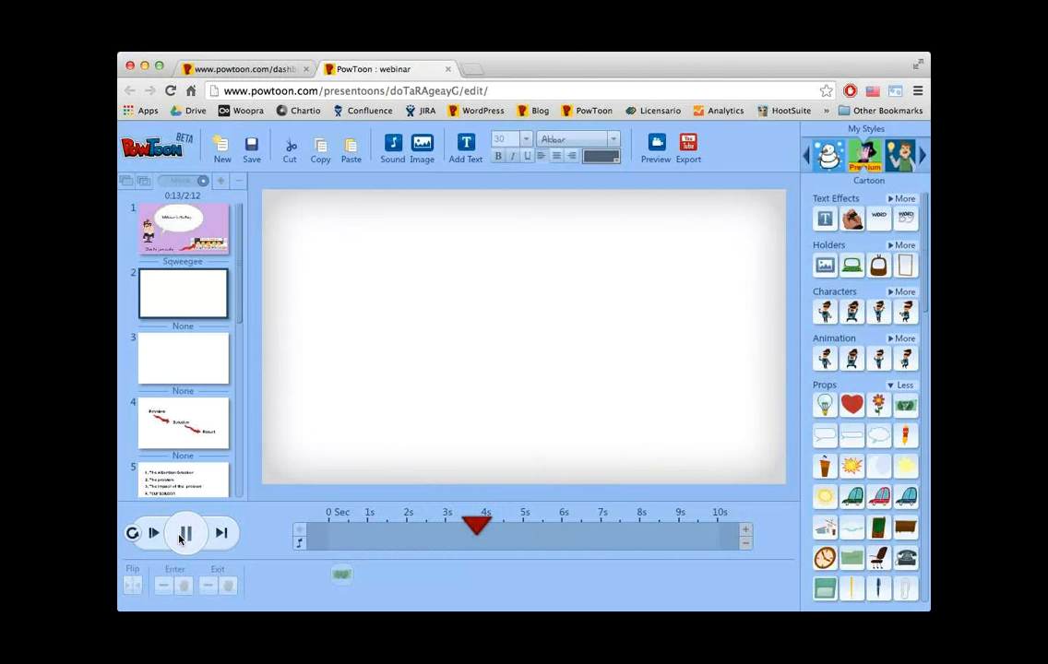
click(184, 534)
- Shorten the cash prop's time bar to end at 1 second and replay slide 2
click(342, 573)
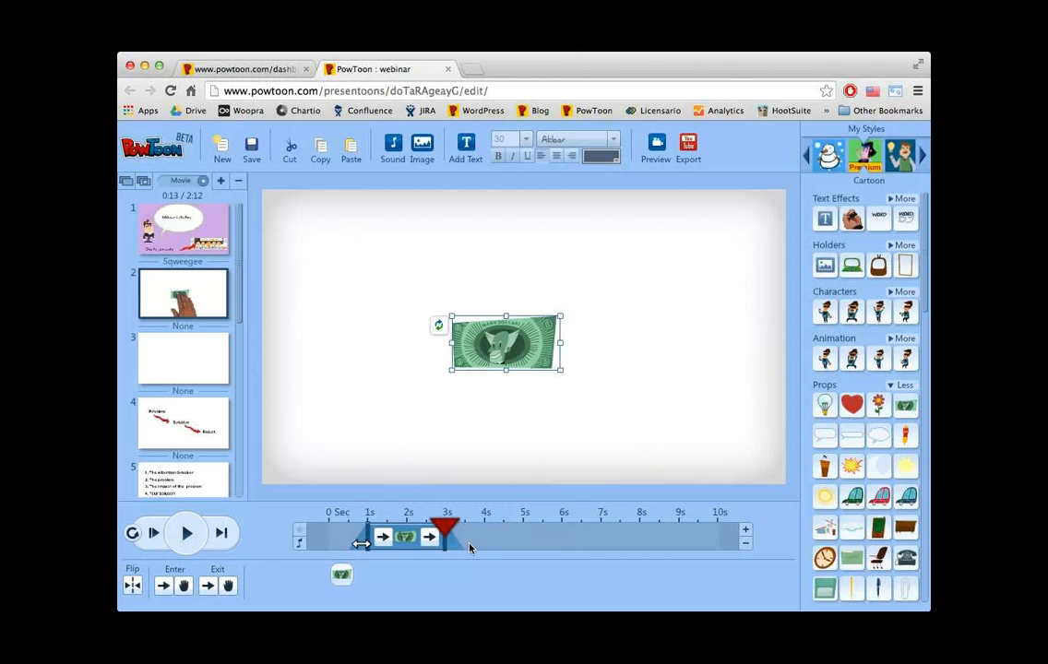
drag(446, 544, 327, 543)
click(184, 537)
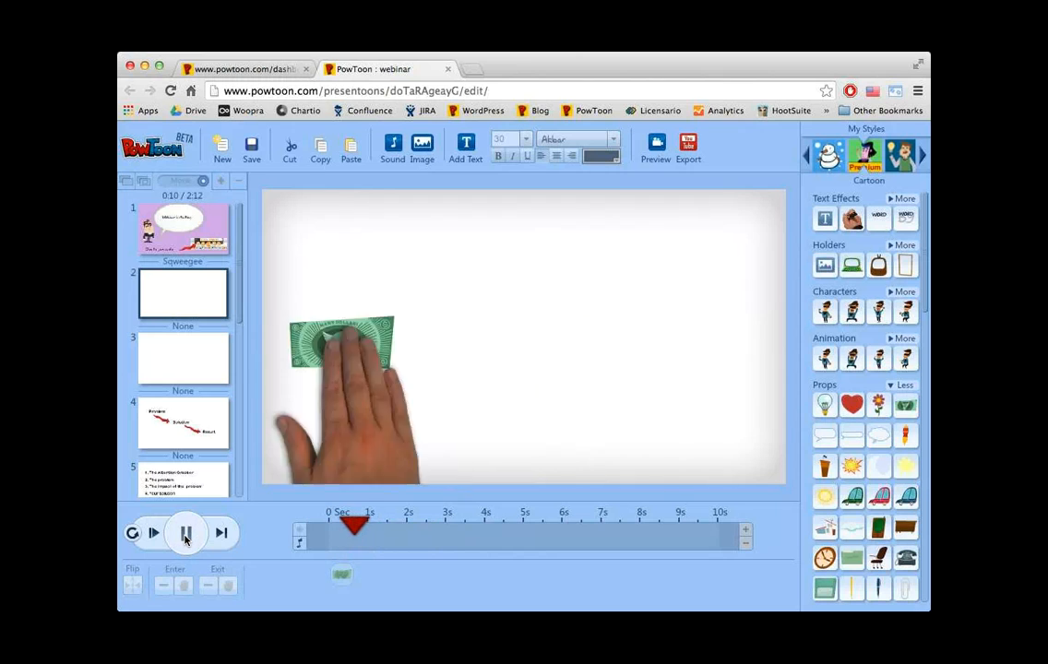
click(185, 536)
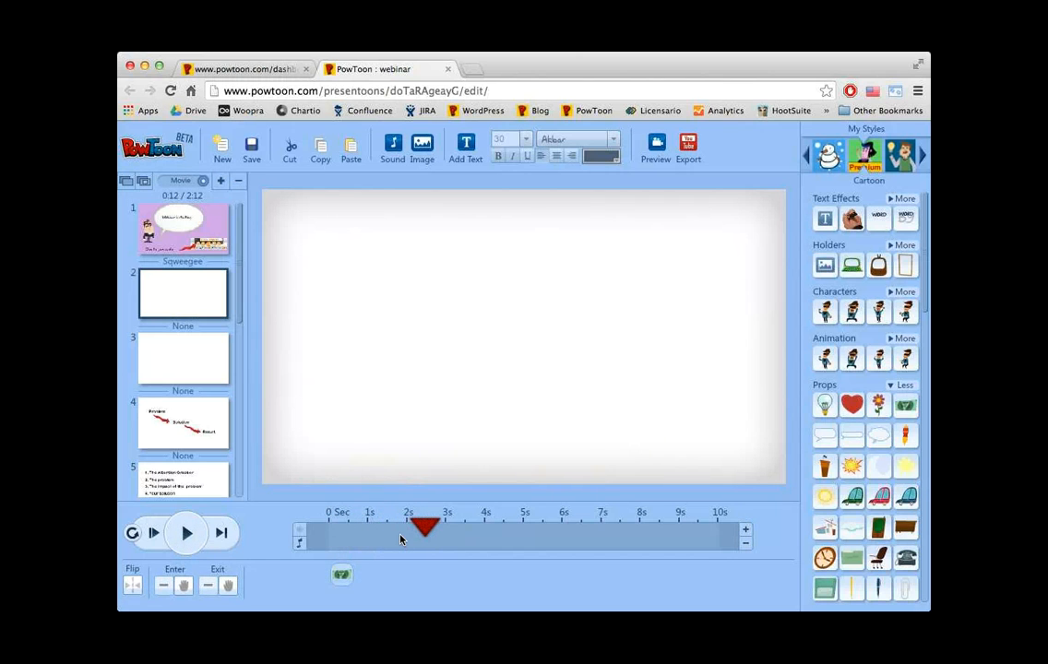
- Select the cash prop and enlarge it slightly from its lower-left corner
click(347, 573)
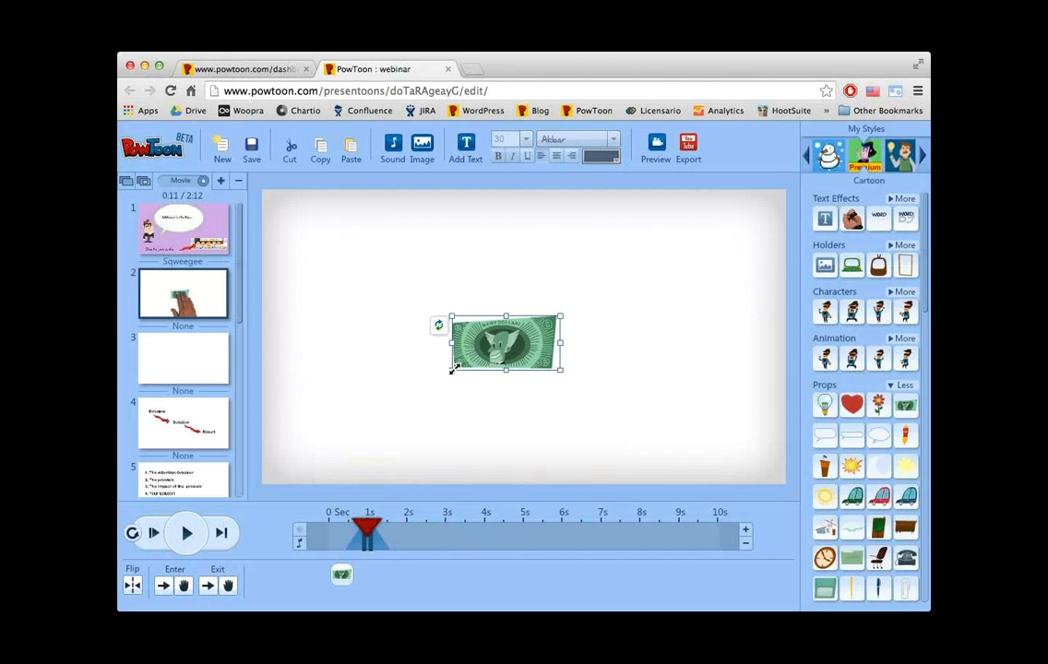
drag(452, 369, 438, 381)
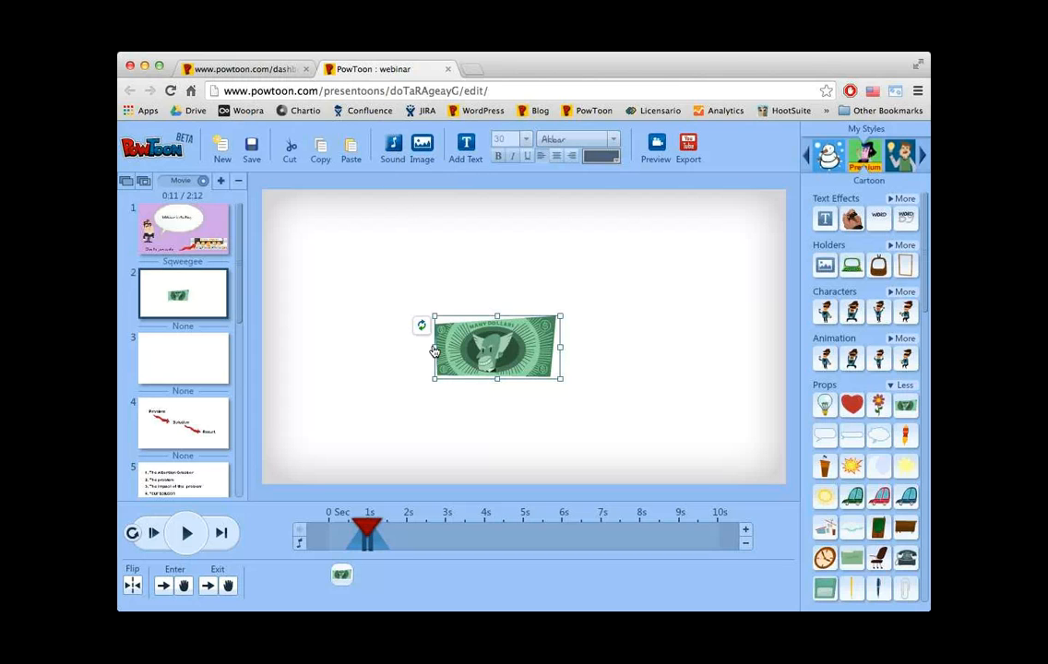
- Try Deck The Halls as the music track with its volume lowered in the Sound Manager, and discard the sound changes
click(397, 149)
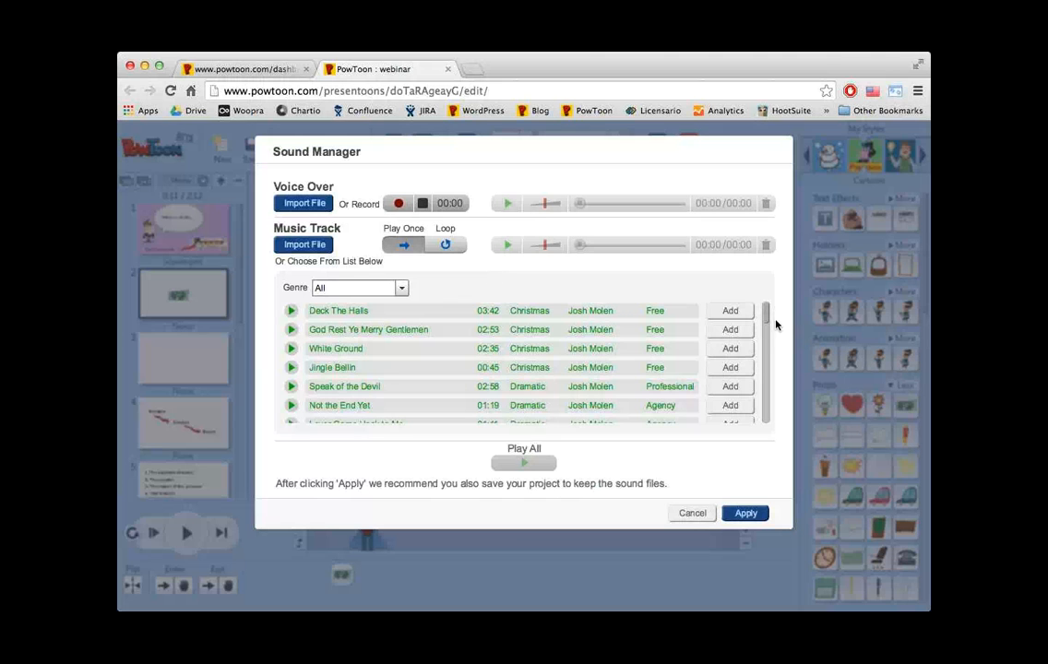
mouse_move(767, 308)
mouse_down()
mouse_move(767, 342)
mouse_move(767, 309)
mouse_up()
click(727, 308)
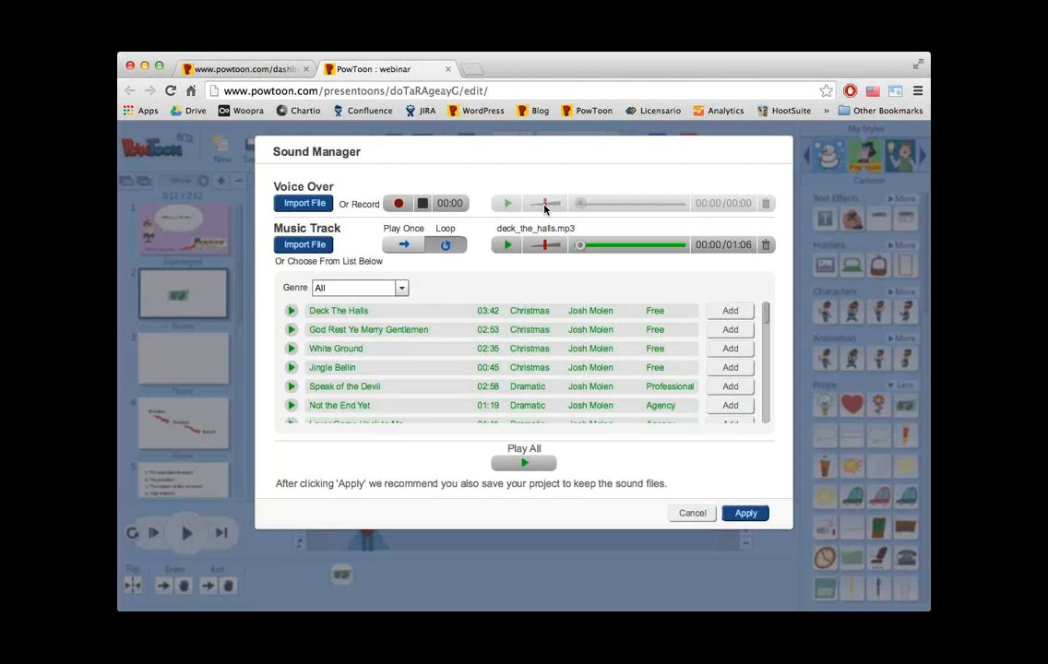
mouse_move(546, 245)
mouse_down()
mouse_move(557, 245)
mouse_move(538, 245)
mouse_up()
click(691, 515)
click(690, 513)
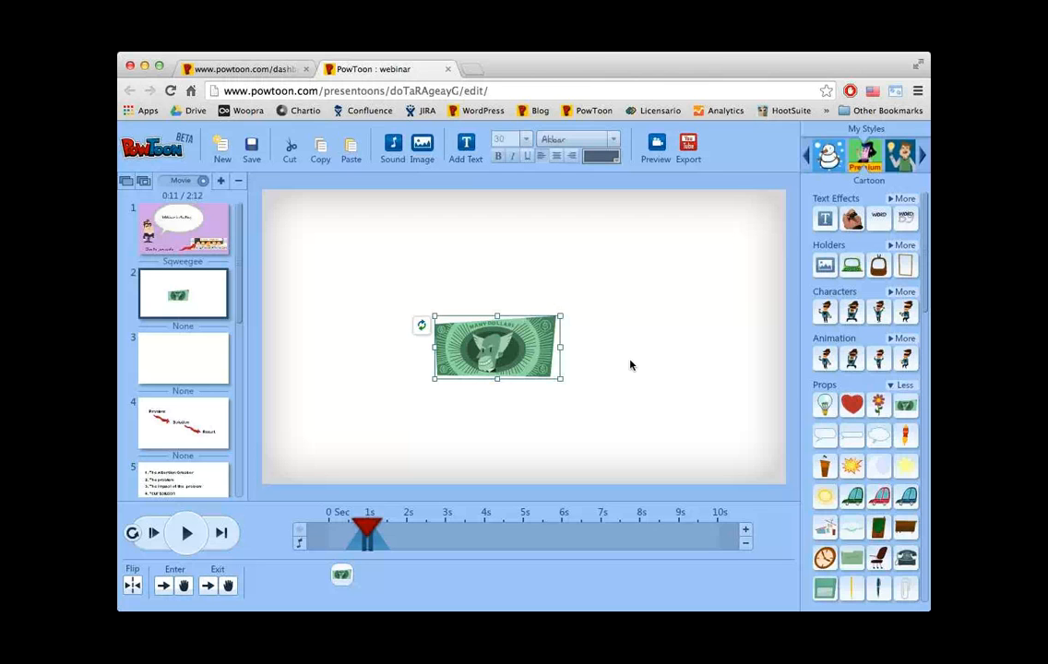
- Enlarge the cash prop further from its lower-right corner
drag(563, 377, 587, 395)
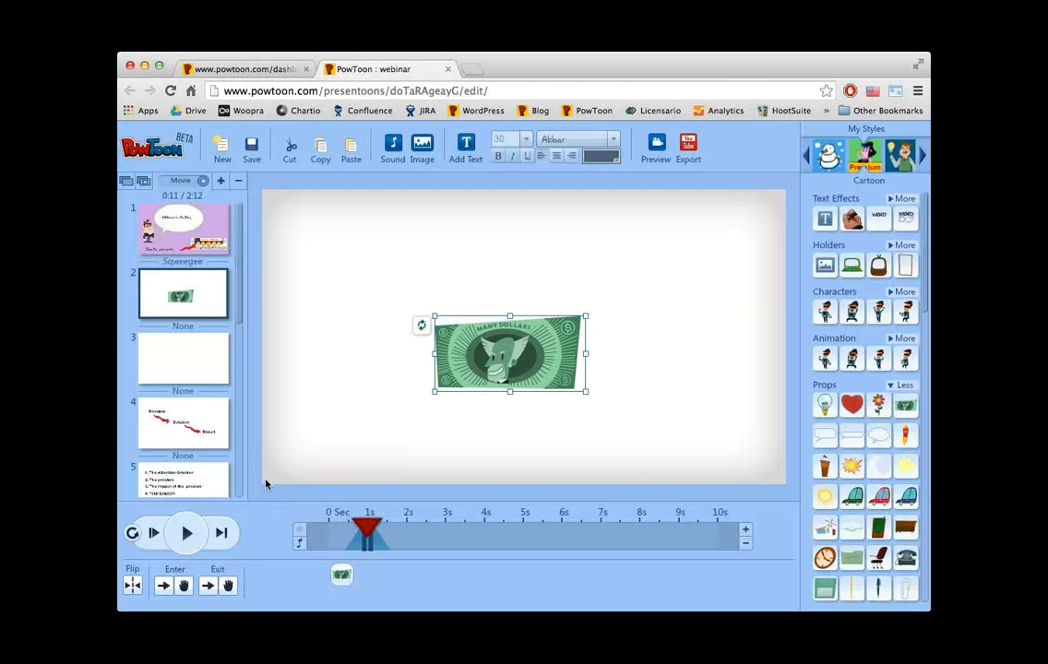
scroll(236, 445, down, 4)
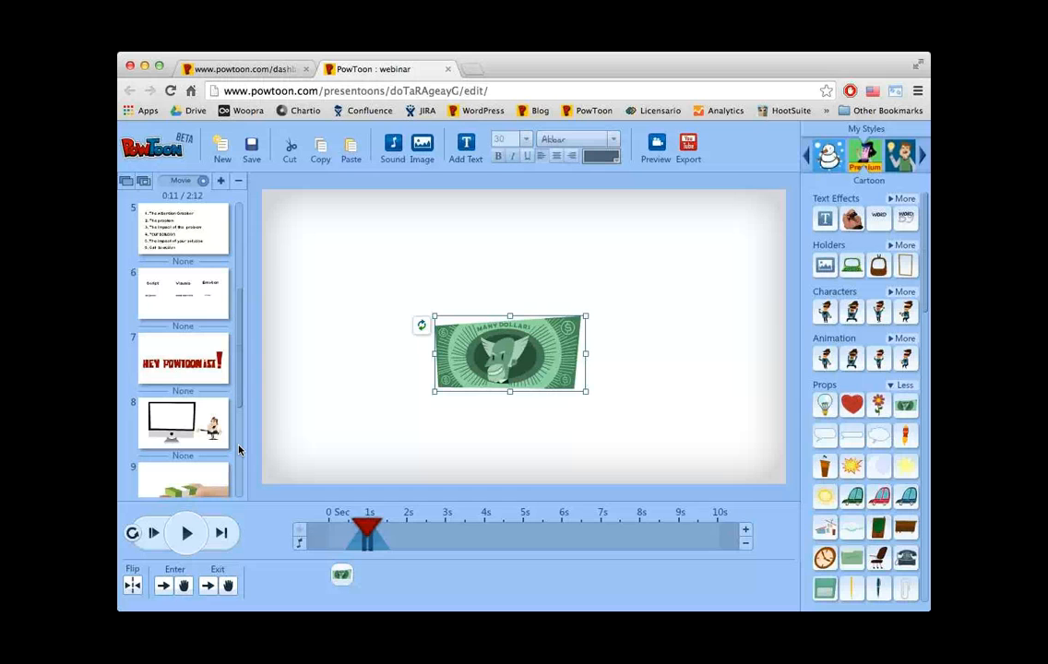
click(239, 450)
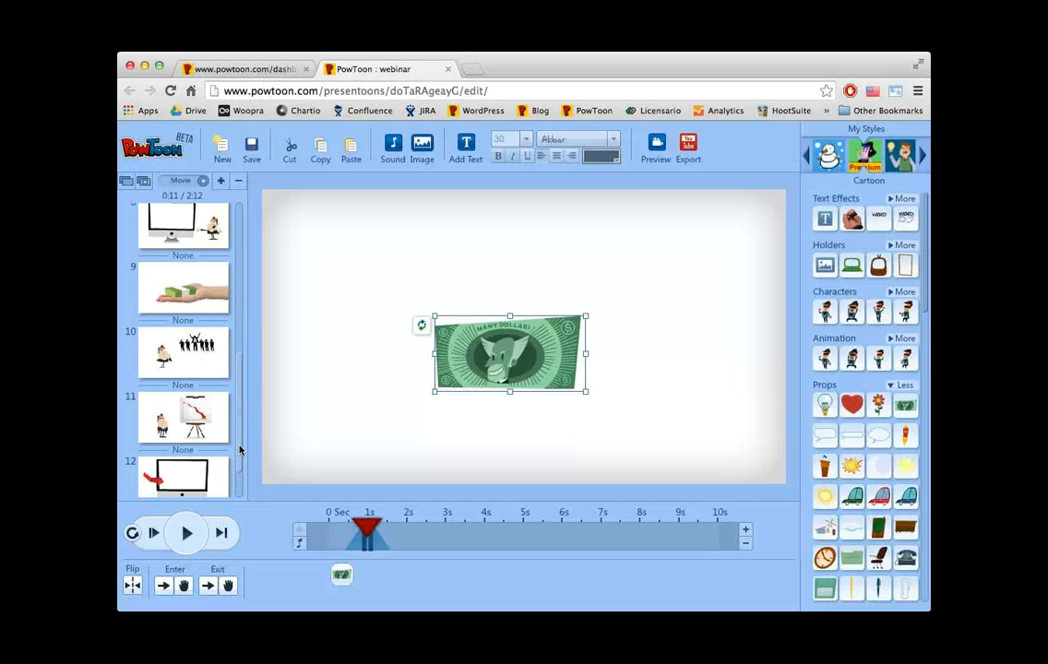
drag(240, 450, 246, 234)
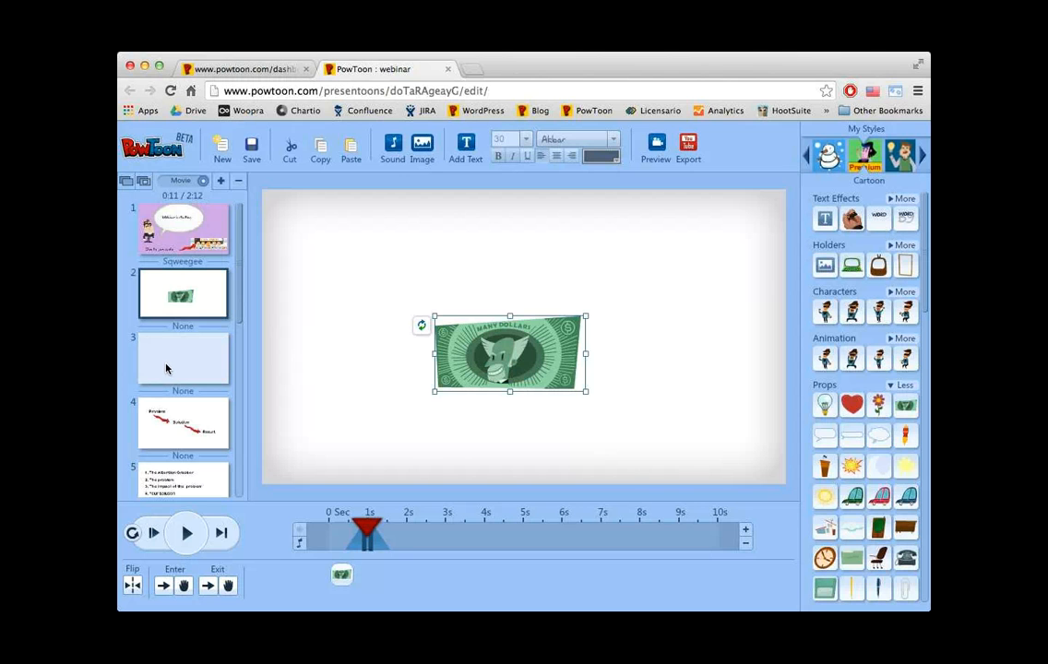
- Duplicate the cash prop in place on slide 2
scroll(167, 369, right, 1)
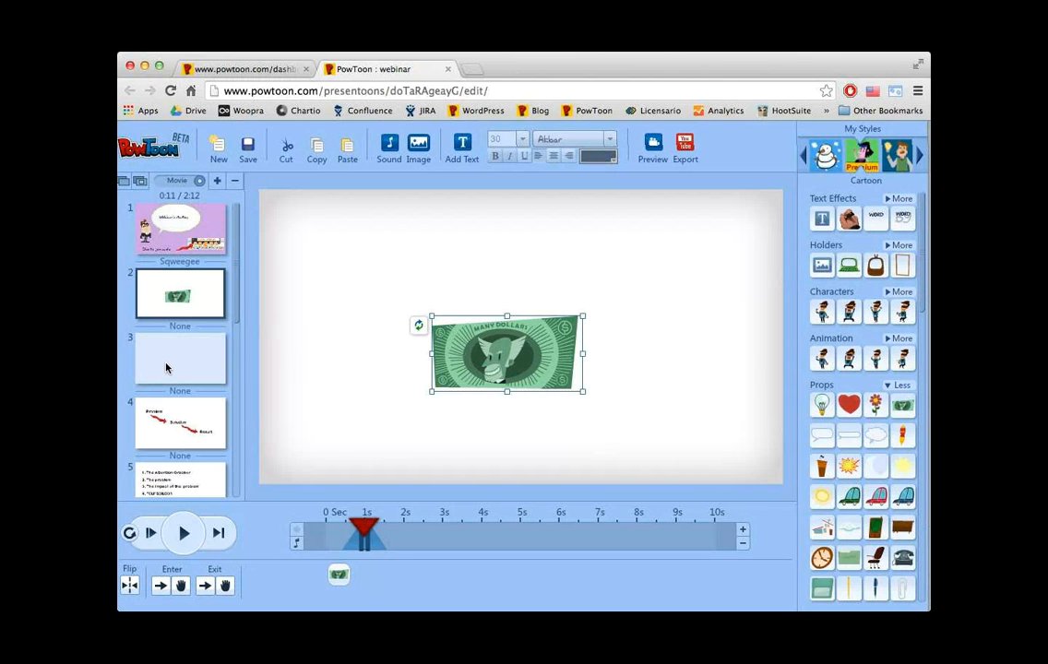
click(654, 375)
scroll(531, 372, left, 1)
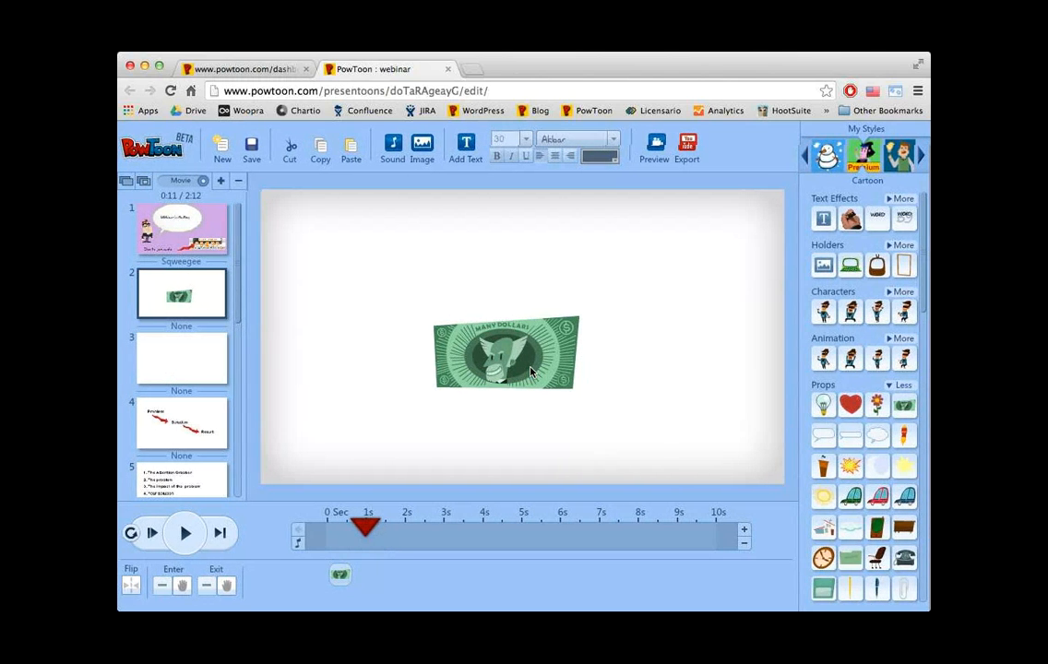
click(531, 371)
scroll(530, 371, left, 1)
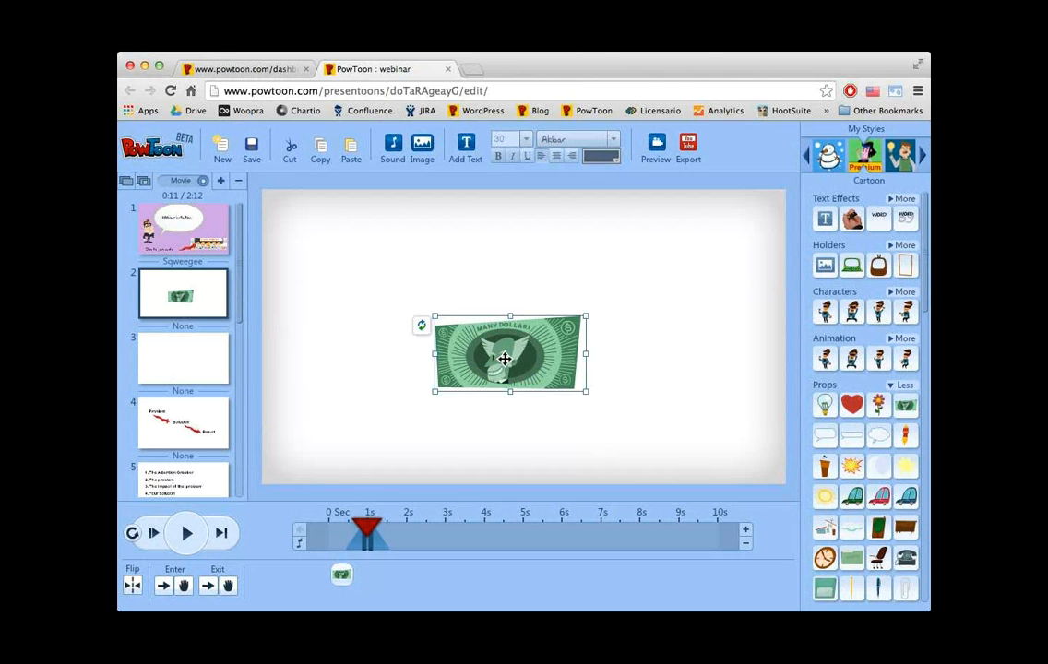
key(super+v)
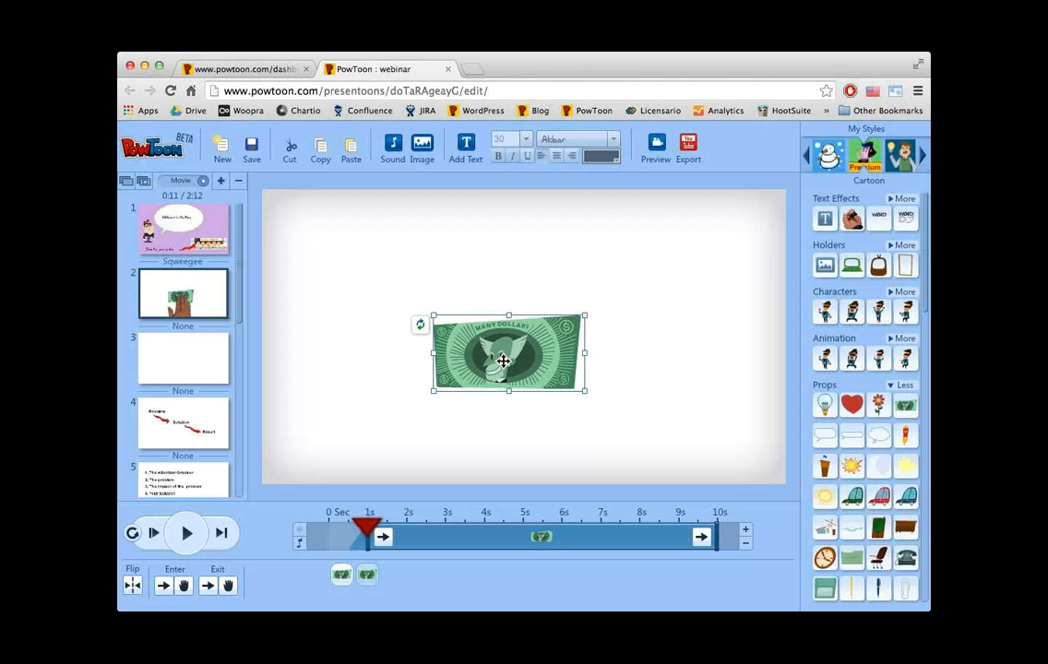
- Swap the duplicated cash prop for the yellow explosion prop and make it enter at 3 seconds
click(417, 324)
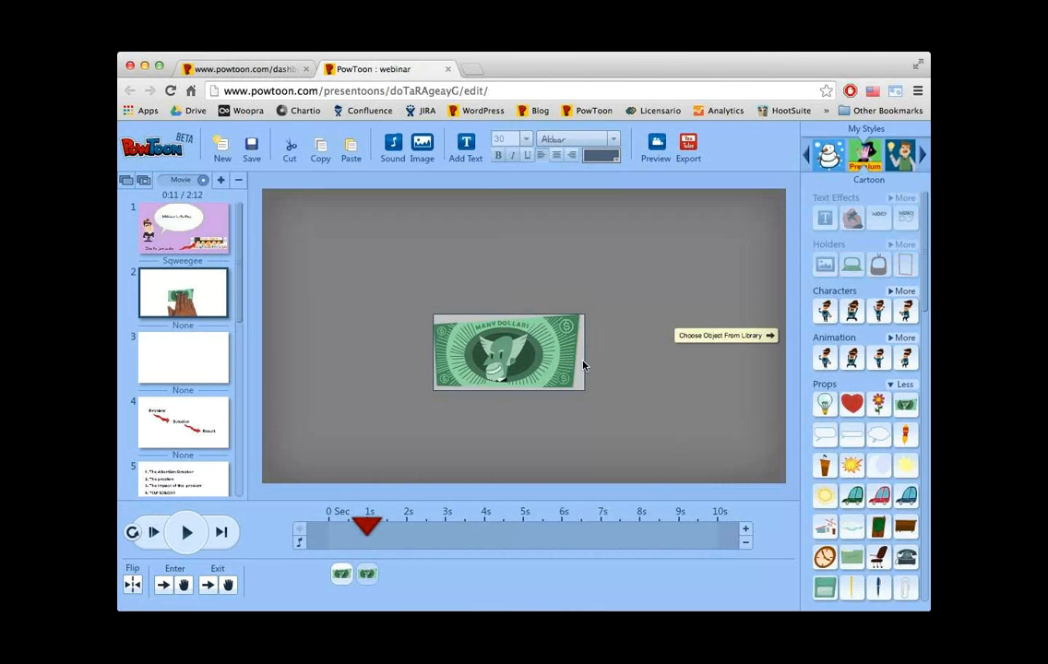
click(851, 466)
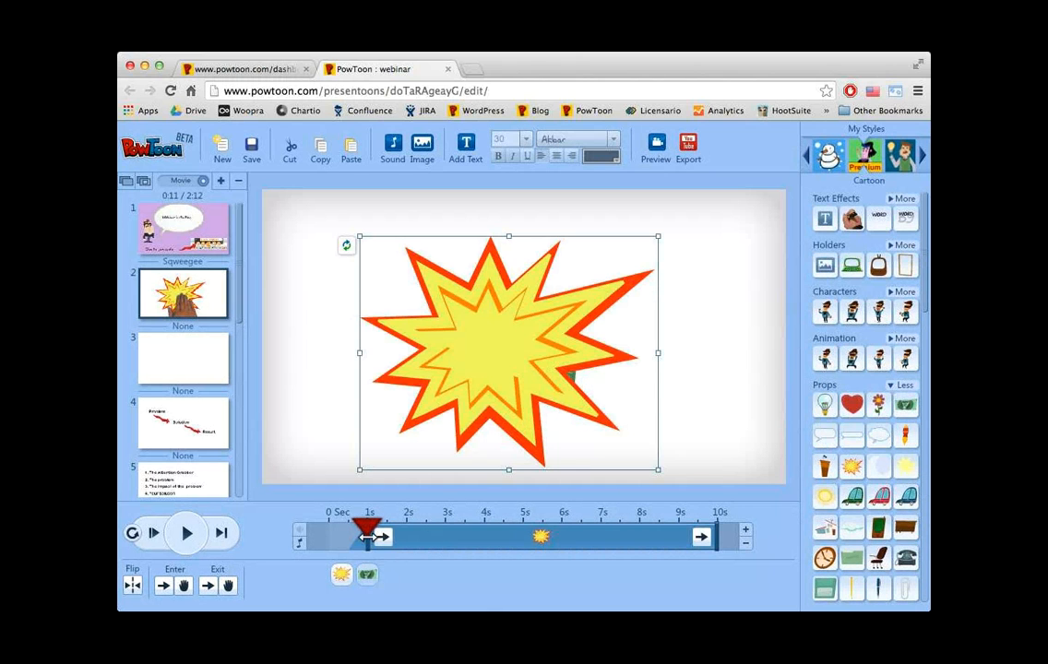
drag(367, 536, 441, 536)
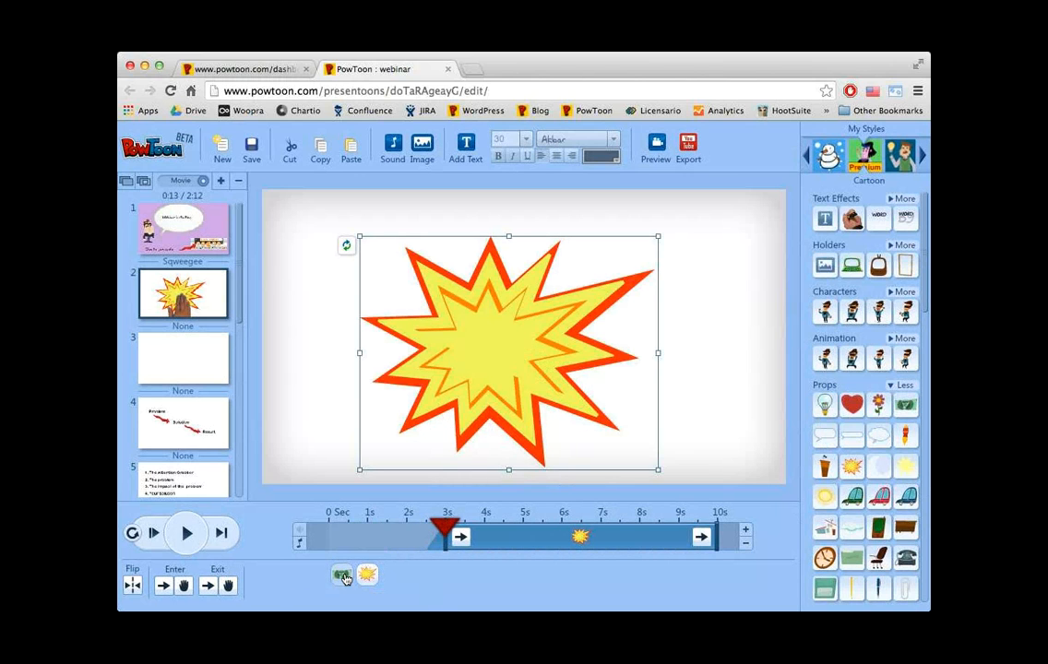
- Play slide 2 from the cash prop to check the change into the explosion
click(403, 522)
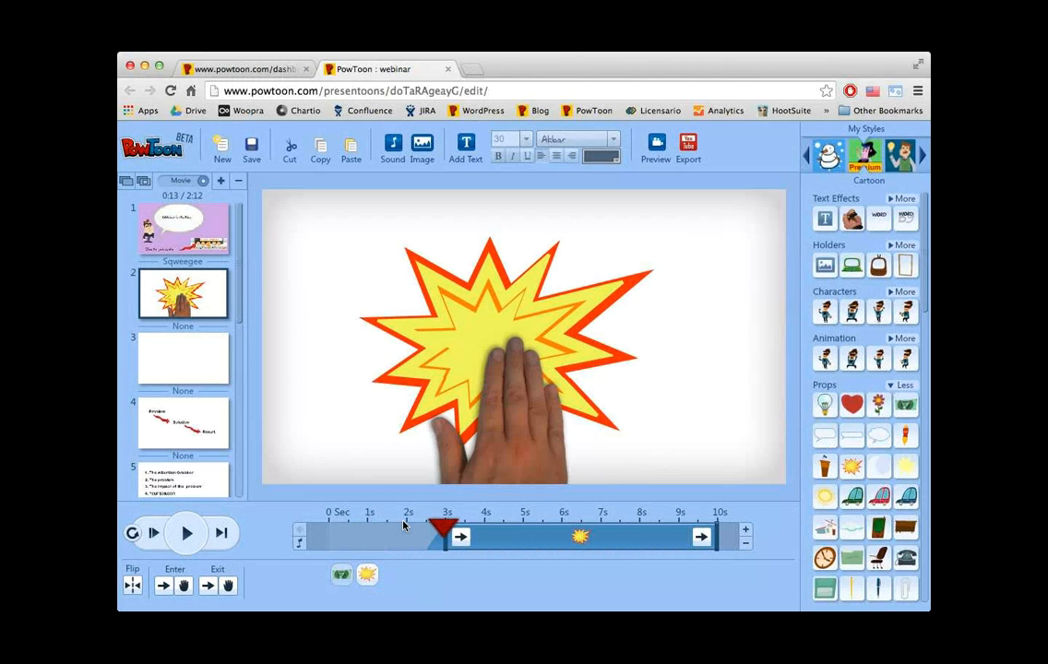
click(341, 574)
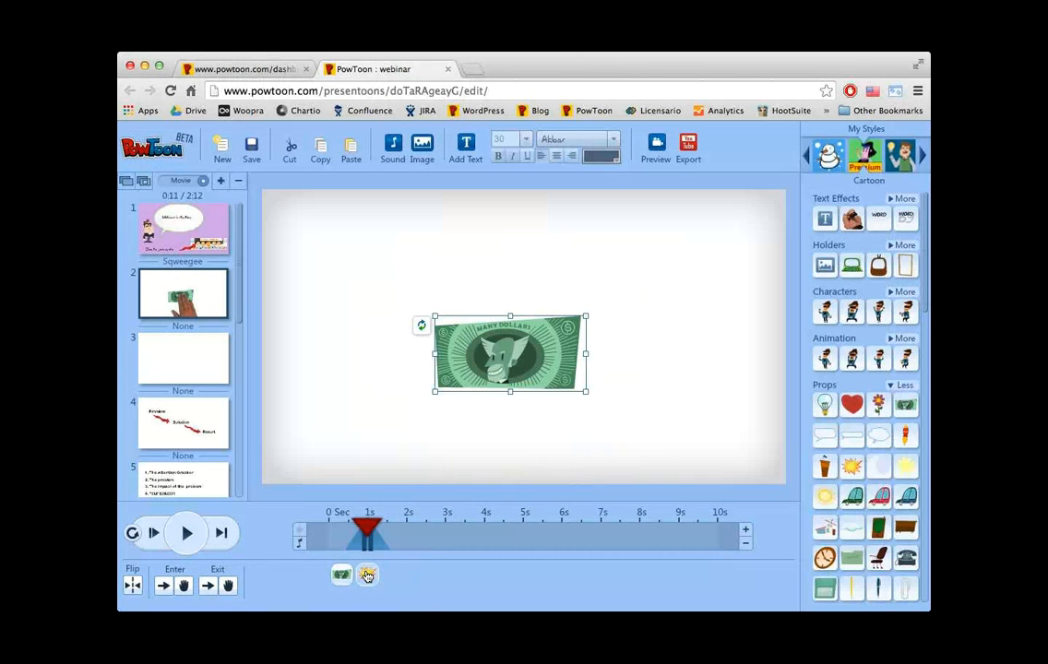
click(178, 535)
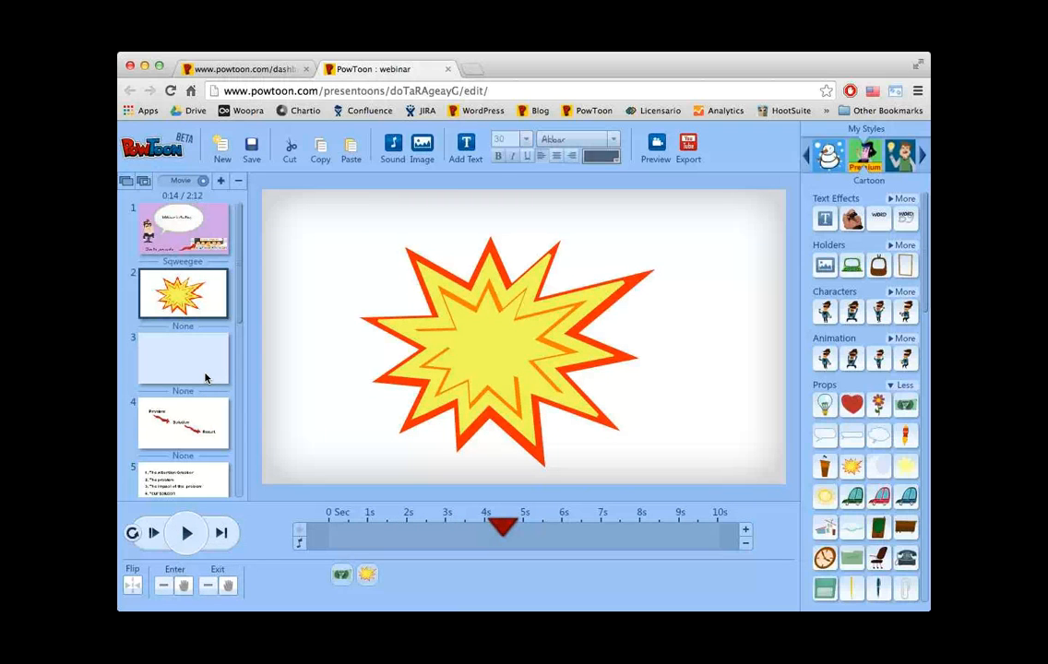
- Switch the presentation from Movie to Slideshow mode and add a hold at about 4.5 seconds on slide 2
click(179, 186)
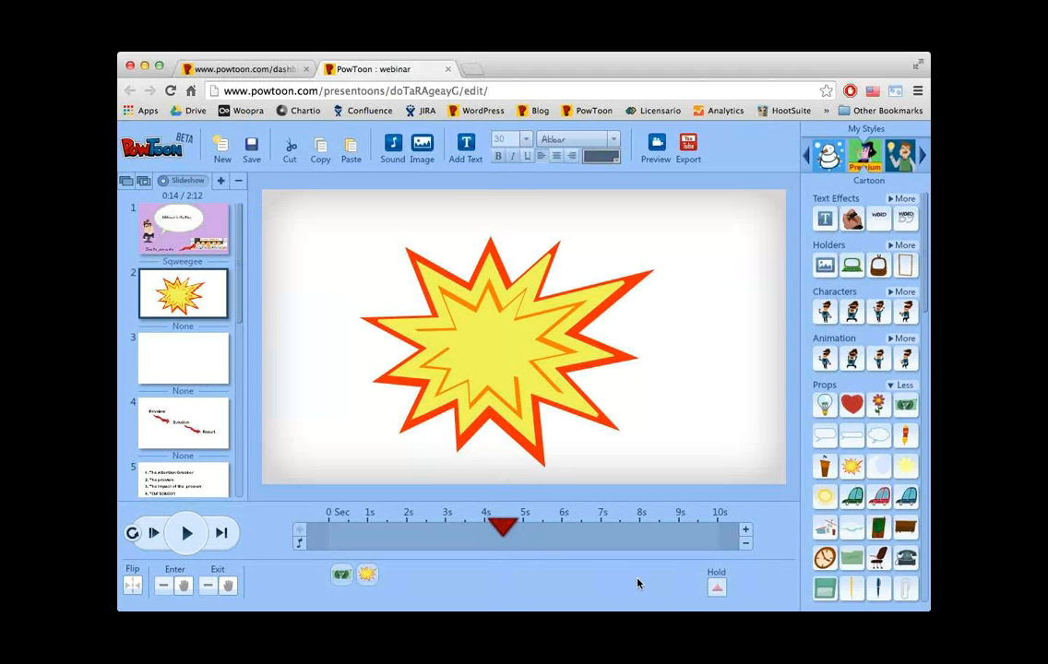
click(717, 588)
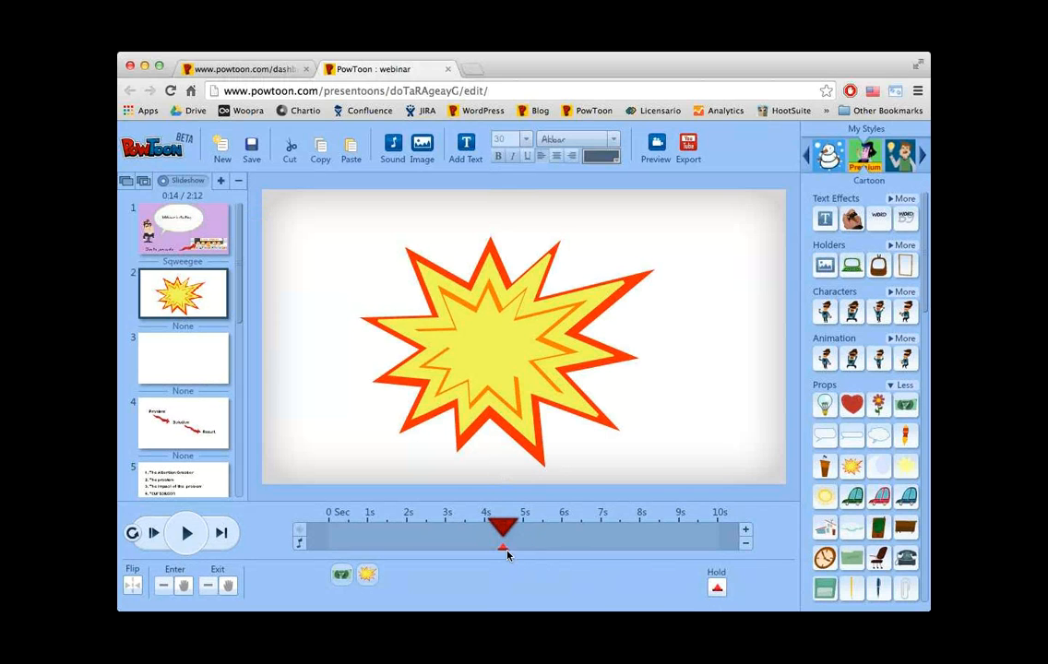
- Play slide 2 up to the hold point, and scrub the timeline to about 7 seconds and back to 2 seconds
click(458, 527)
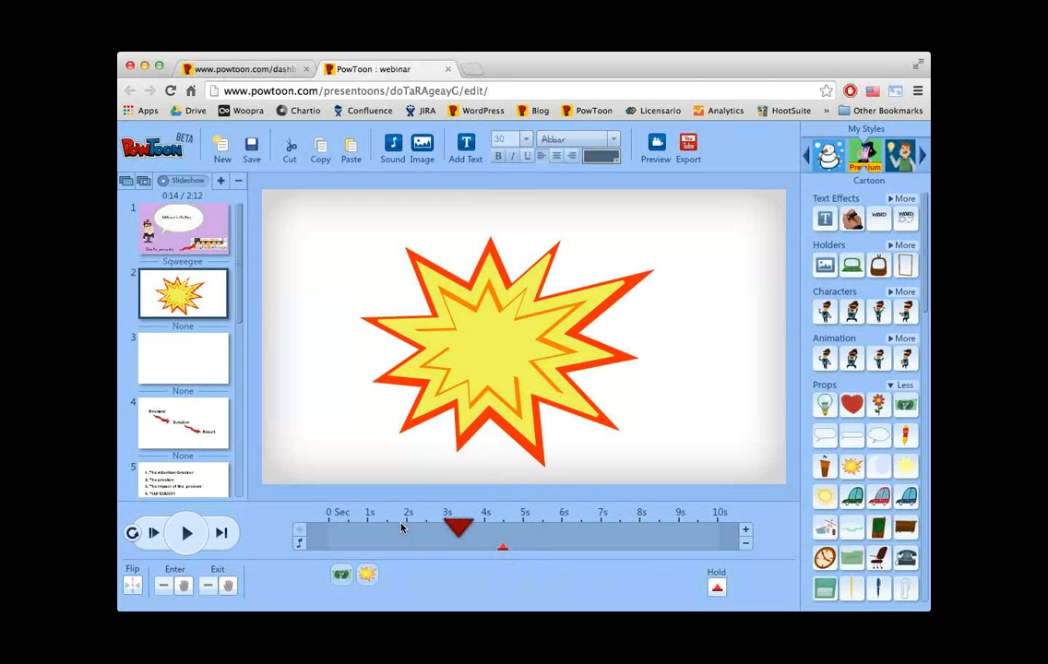
click(186, 535)
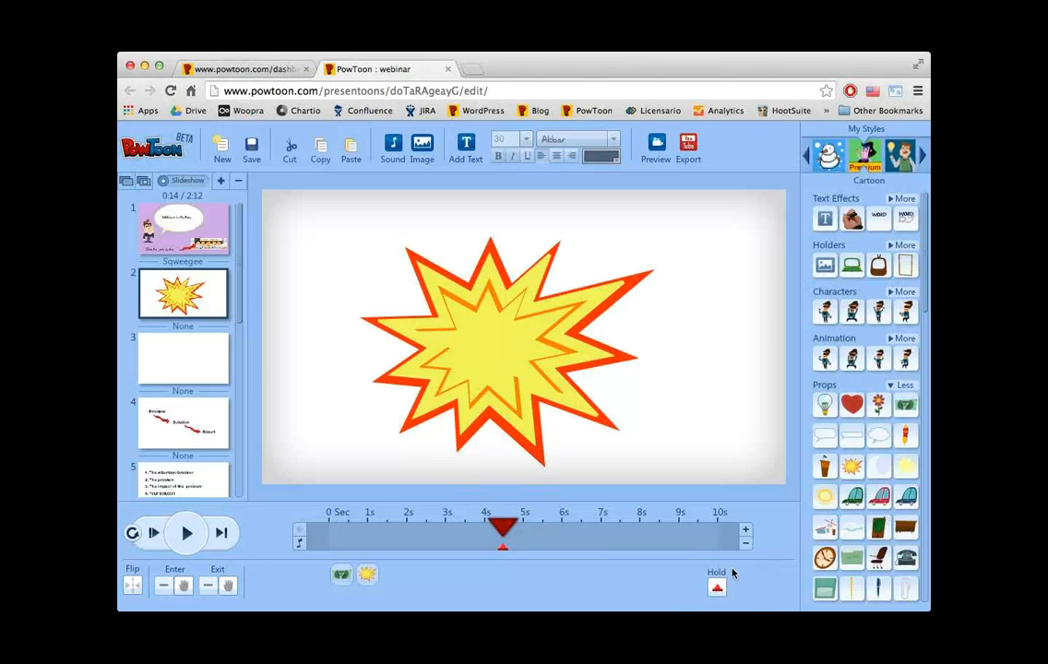
drag(504, 527, 604, 528)
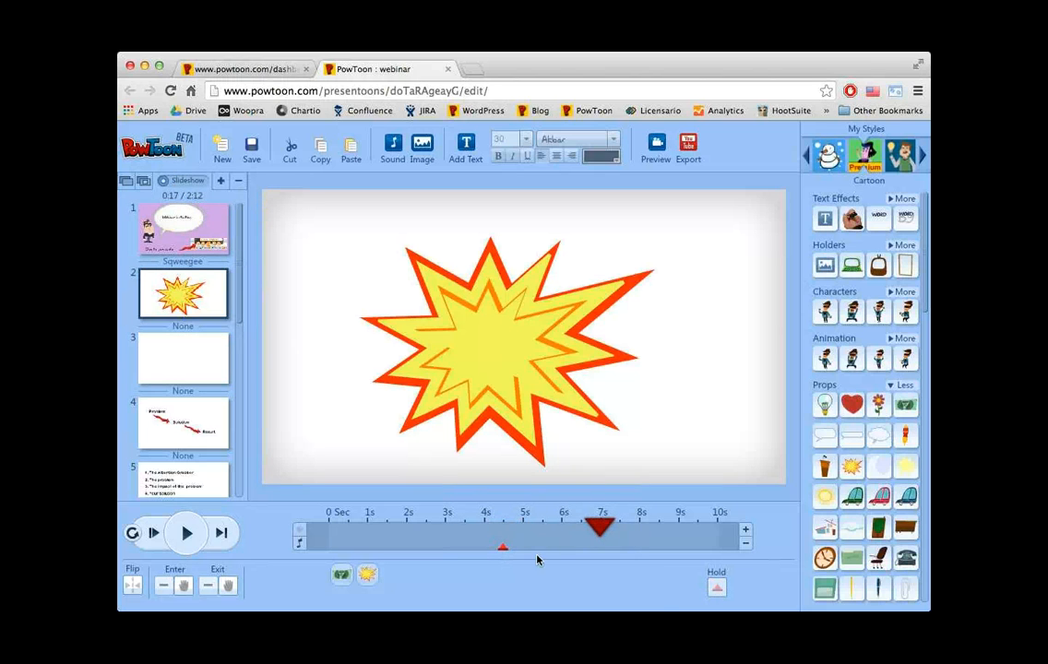
drag(599, 526, 417, 526)
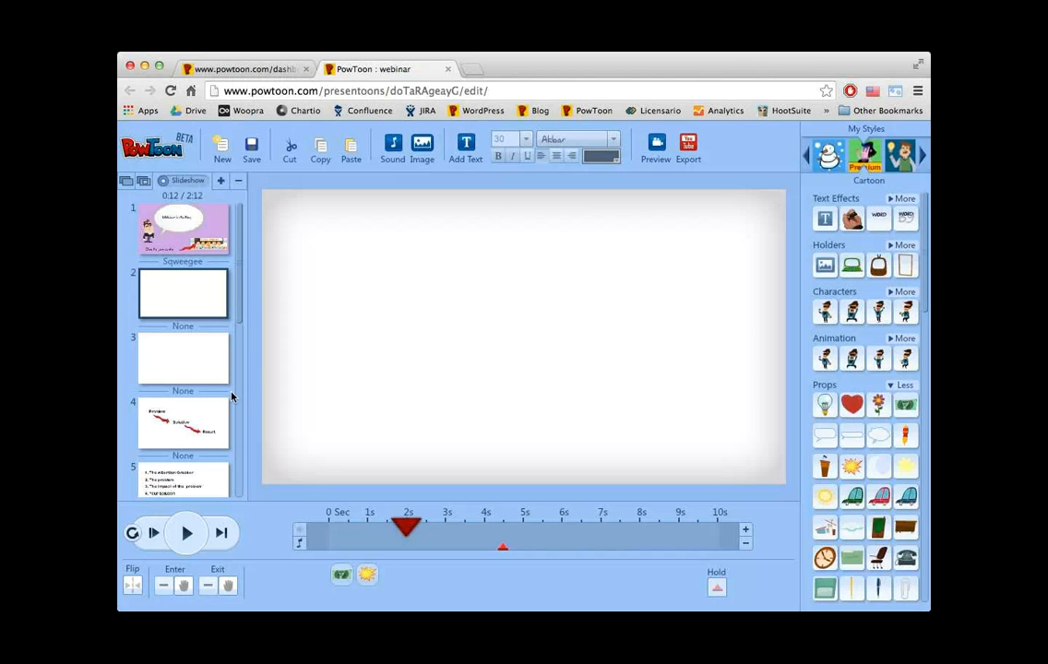
- Look through the slide list, opening slide 12 with the computer monitor and slide 4 with Problem, Solution and Result
scroll(243, 361, down, 5)
scroll(241, 388, down, 5)
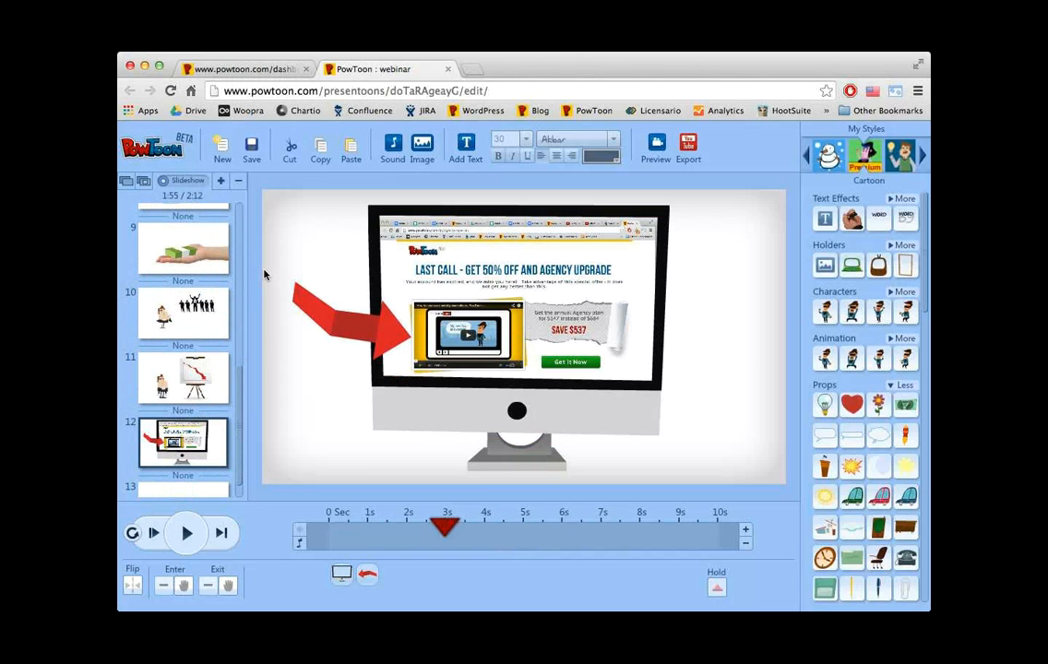
scroll(229, 226, up, 5)
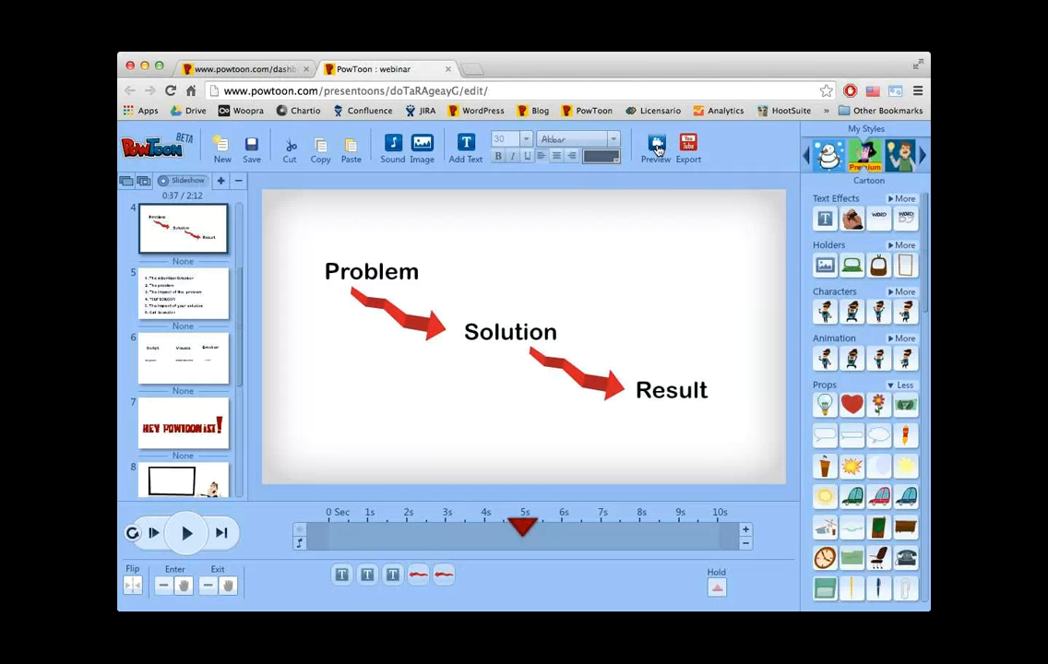
- Preview the webinar presentation on its own page, select the page address, and look over the player
click(657, 147)
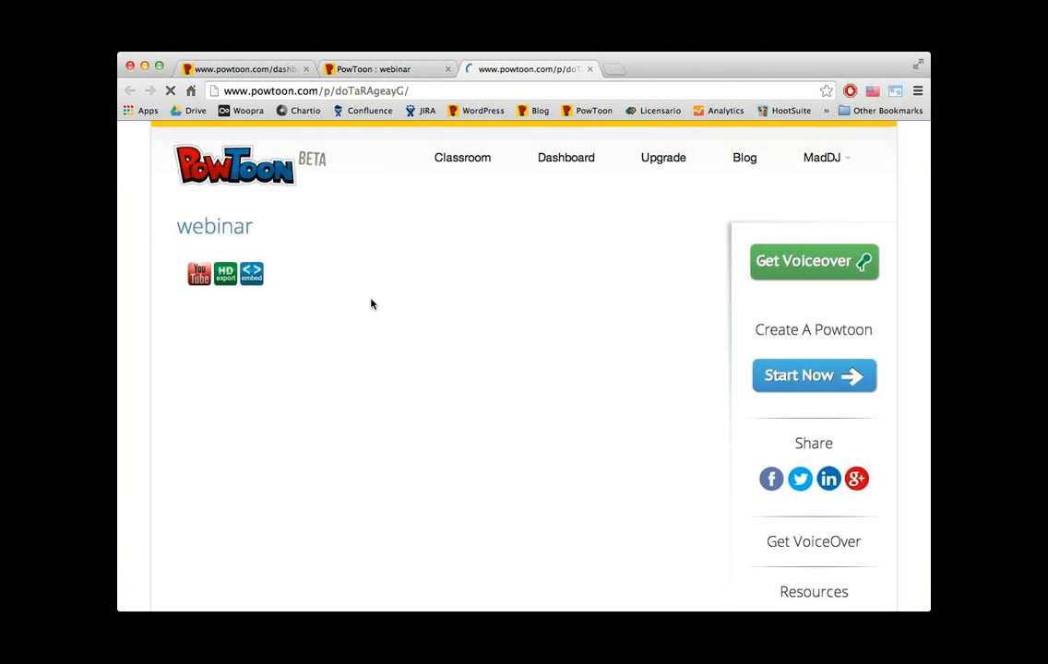
click(232, 91)
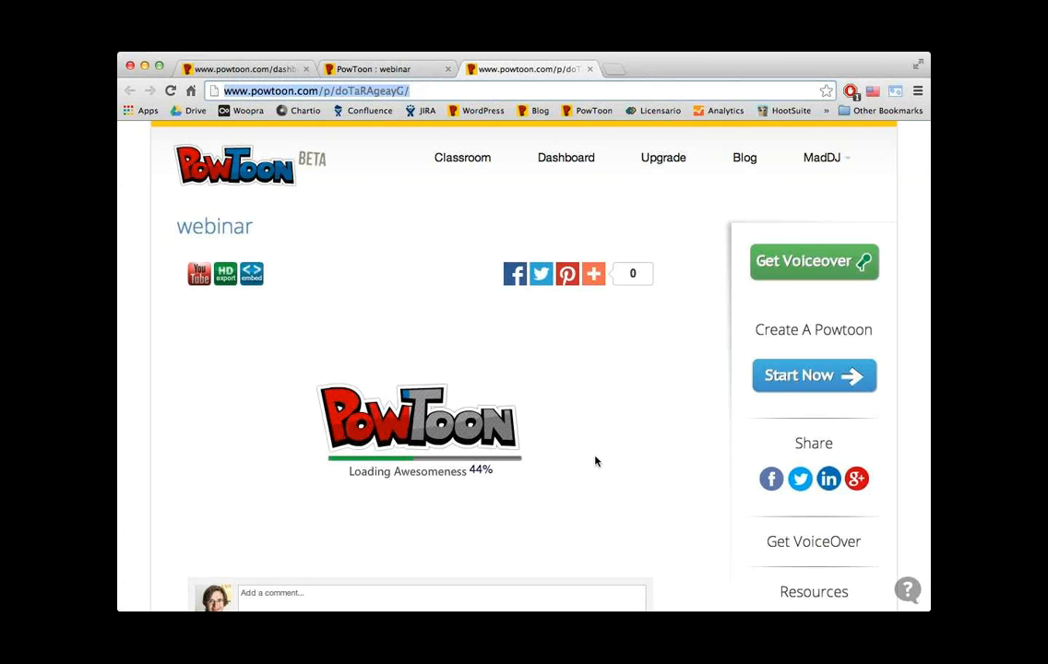
scroll(595, 467, down, 3)
scroll(594, 467, up, 3)
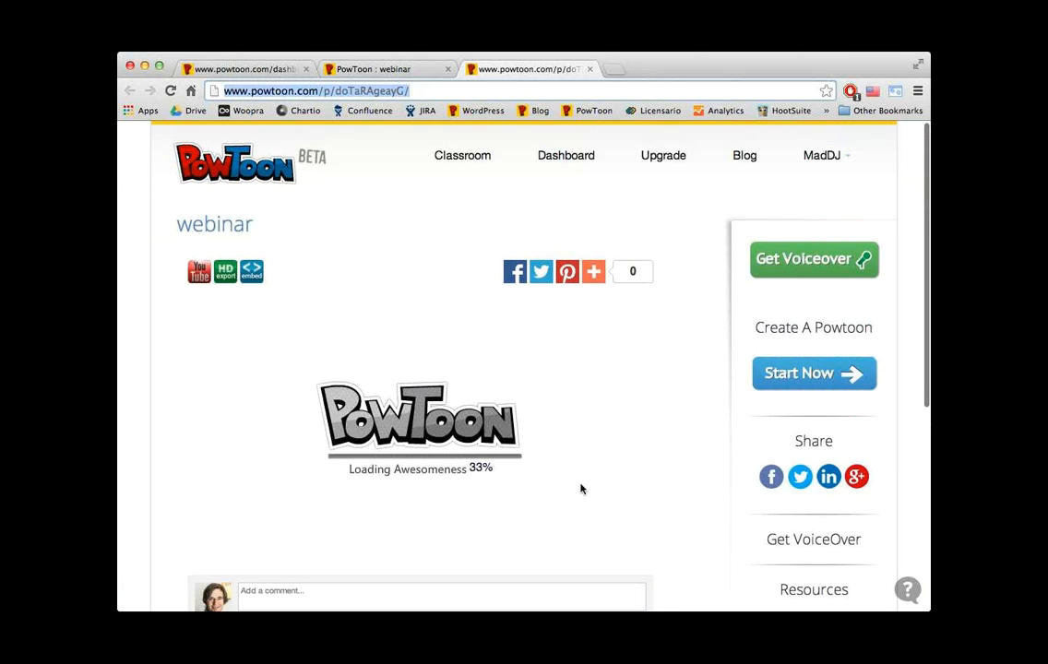
scroll(555, 509, down, 1)
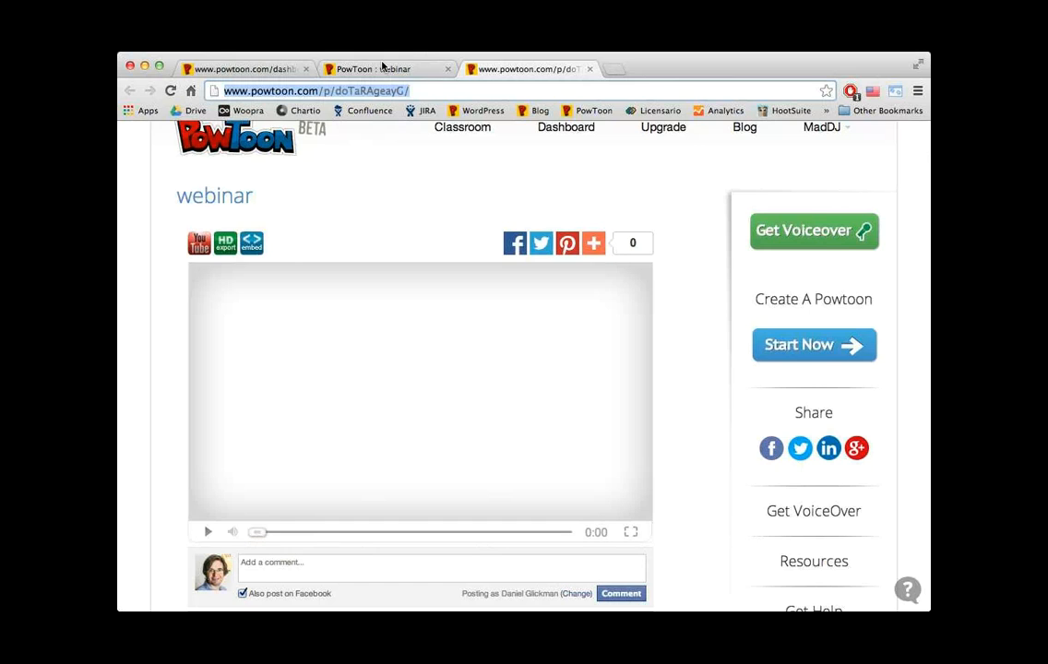
- Switch briefly to the editor and back to the webinar preview page to look over its player and sharing options
click(383, 68)
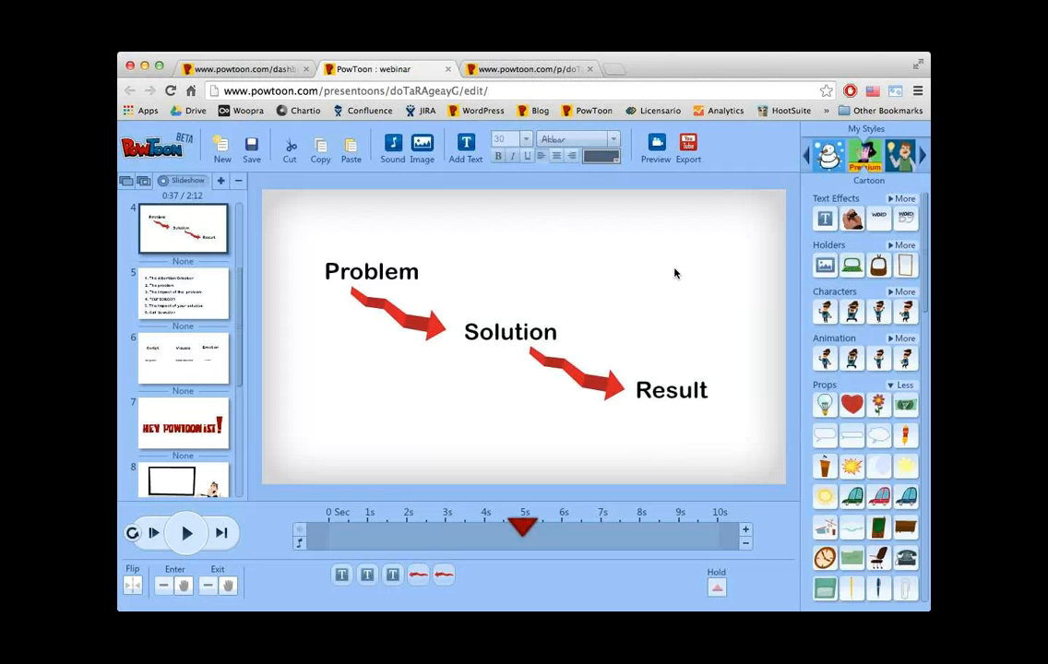
click(531, 69)
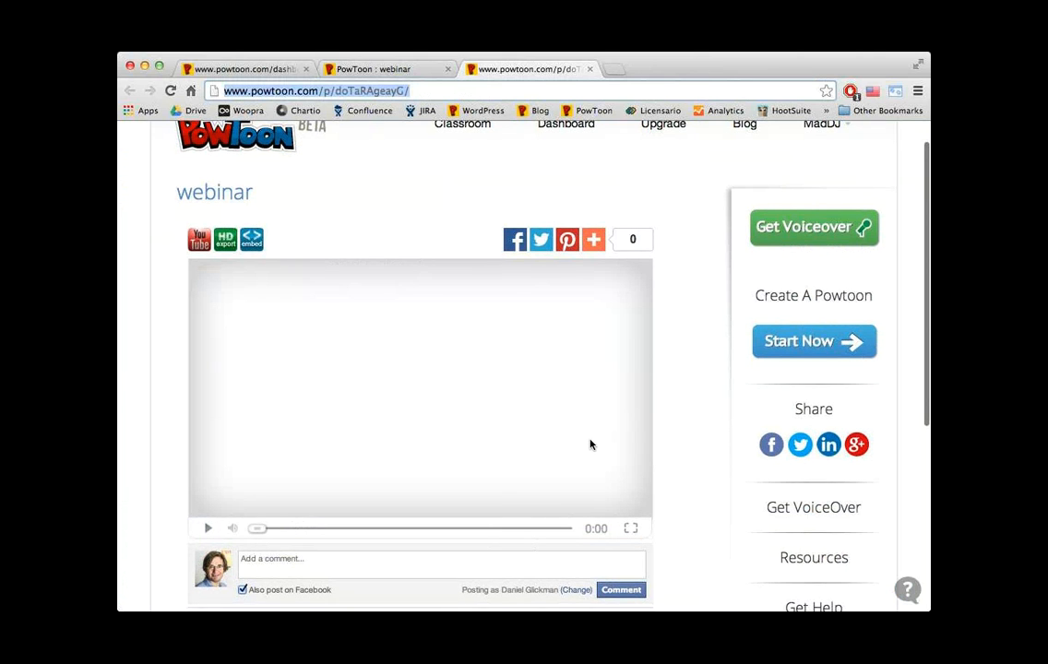
scroll(591, 440, up, 2)
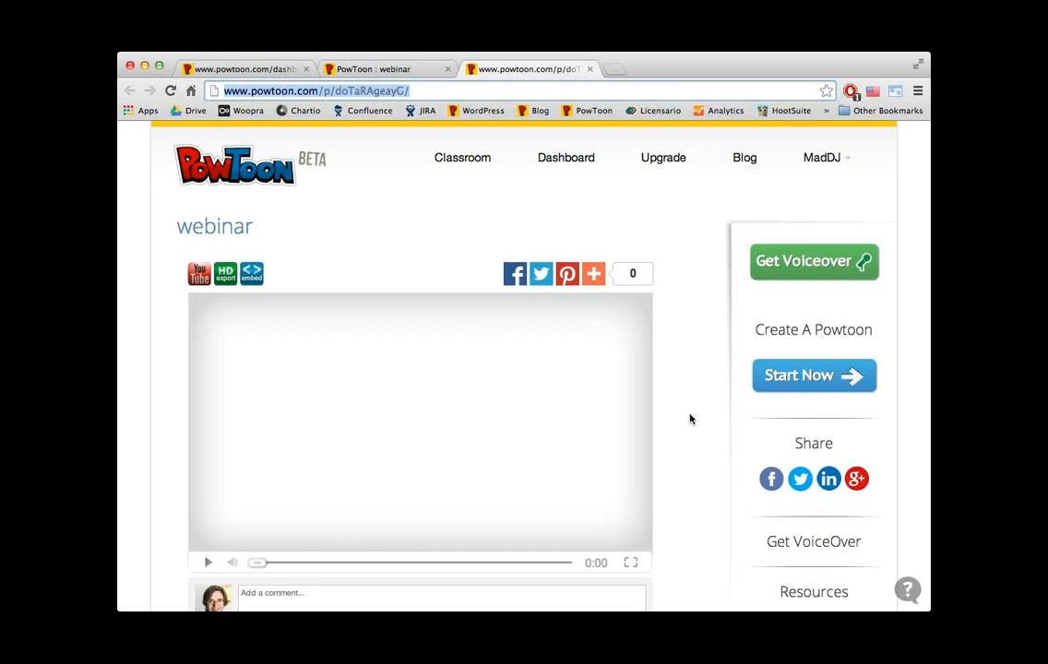
scroll(693, 418, down, 3)
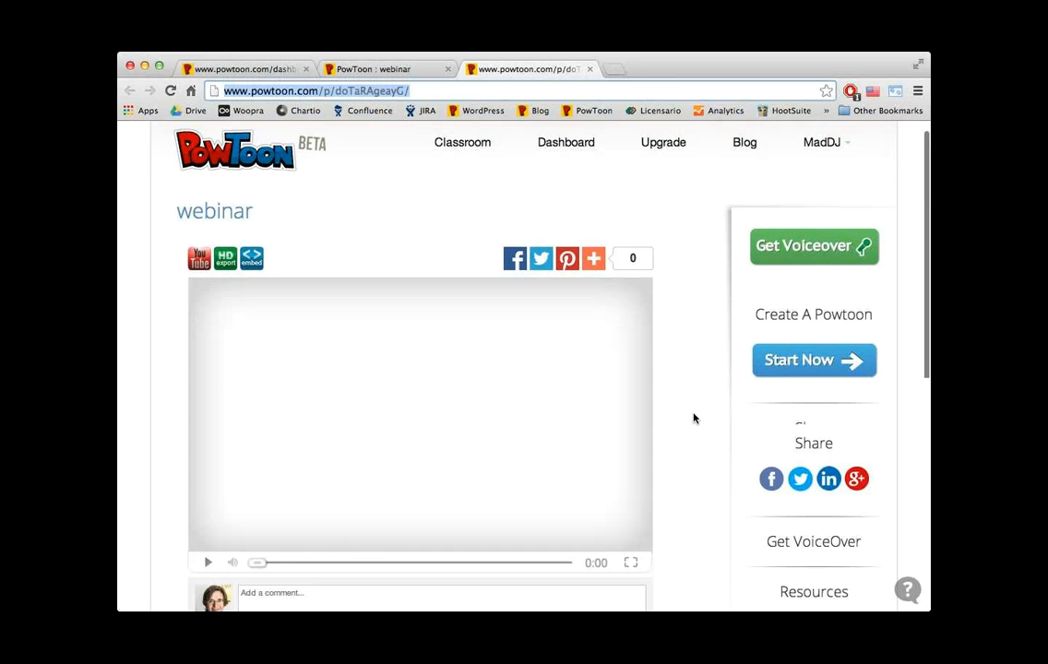
- Return to the editor, switch the library to the Creanimate Comic style, and expand its Characters to browse them
click(398, 70)
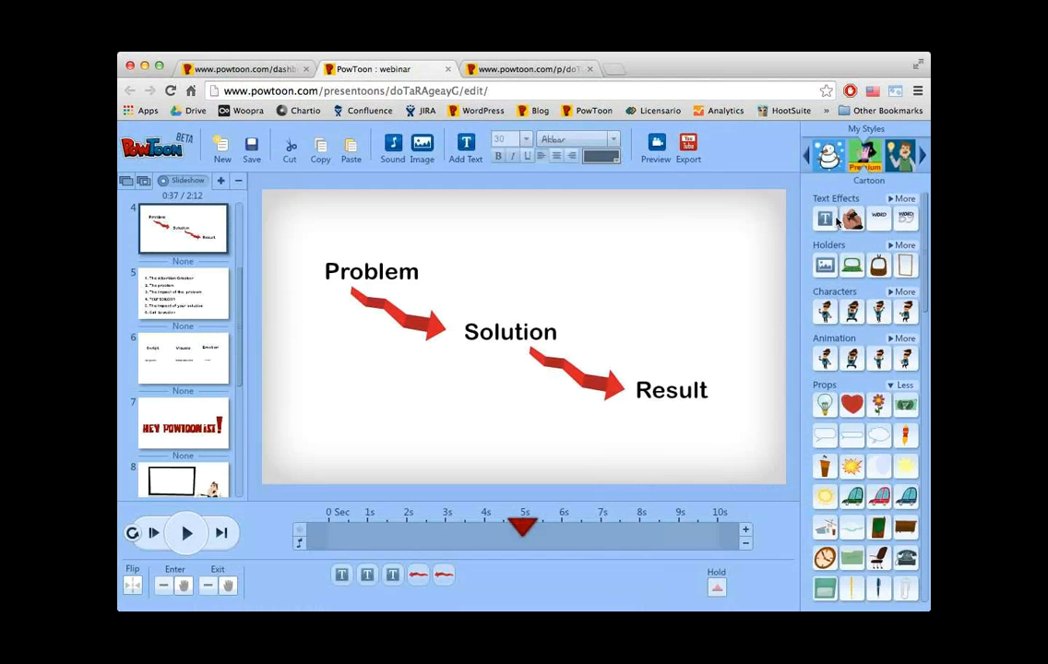
click(921, 159)
click(921, 159)
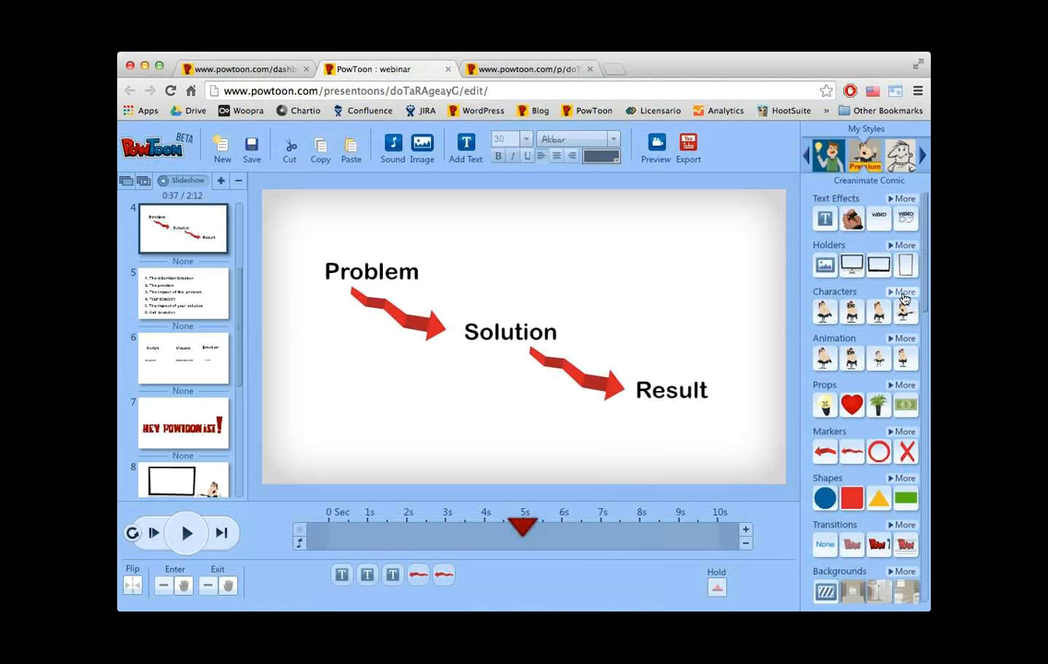
click(904, 292)
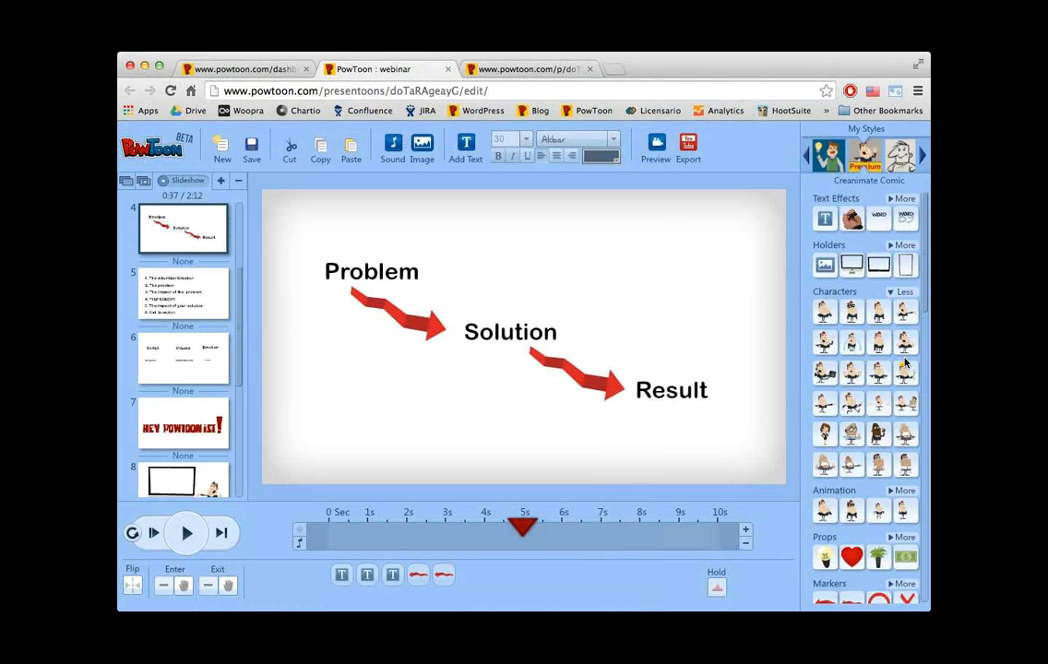
scroll(925, 329, down, 3)
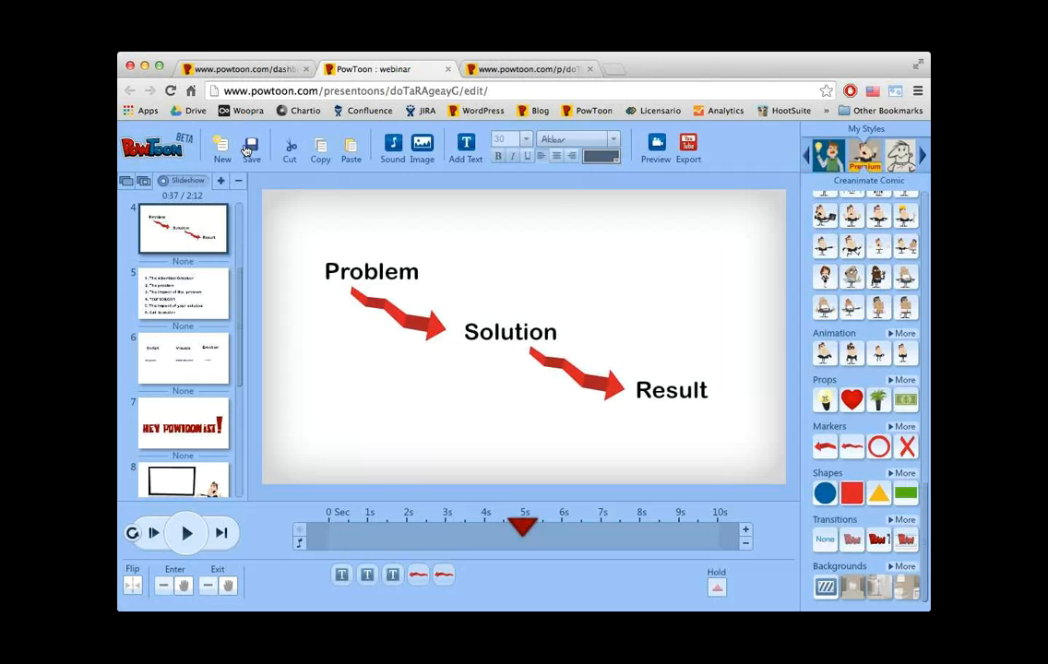
- Find the project "aa" modified 16.12.13 on the dashboard and open its details
click(266, 71)
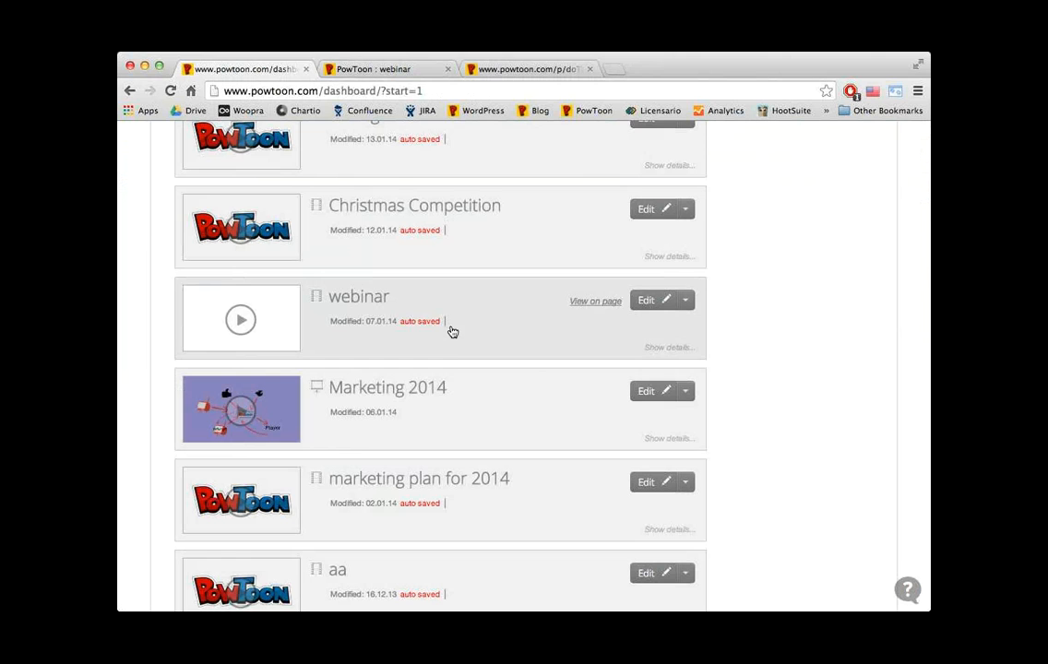
scroll(460, 432, down, 5)
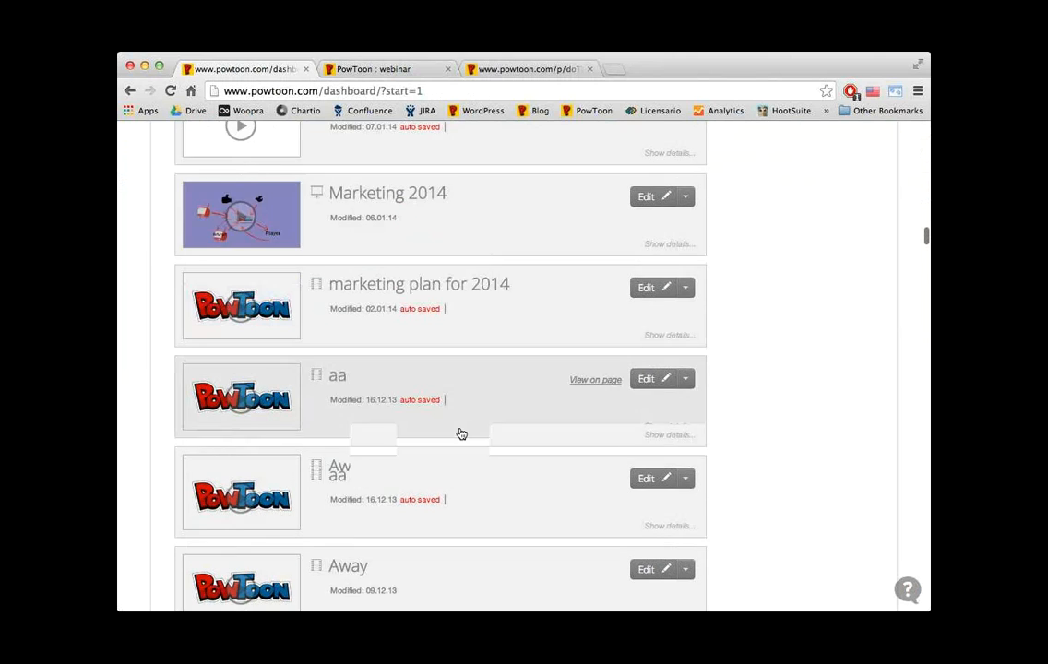
scroll(461, 434, down, 2)
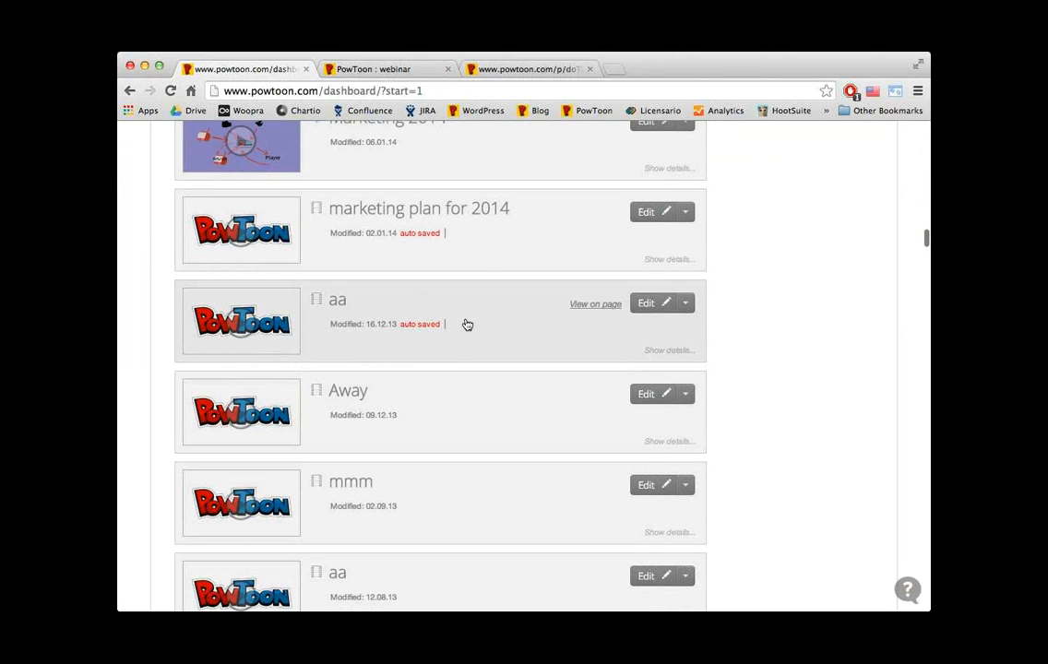
click(467, 325)
scroll(517, 428, down, 3)
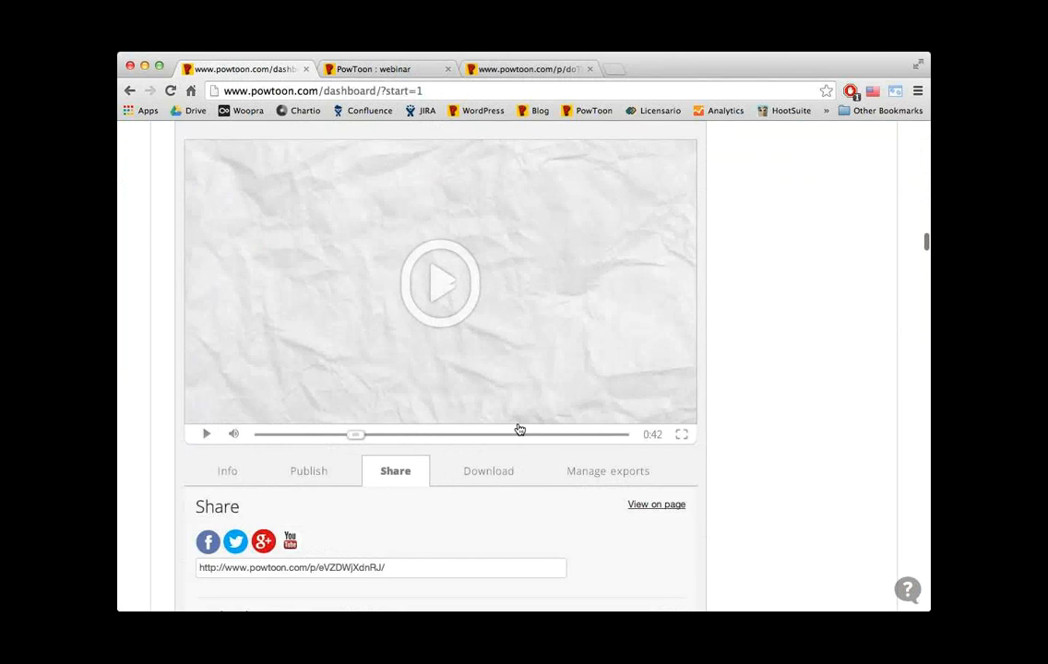
- Examine the Share and Embed details of project "aa" and its options for duplicating or deleting
scroll(519, 429, down, 3)
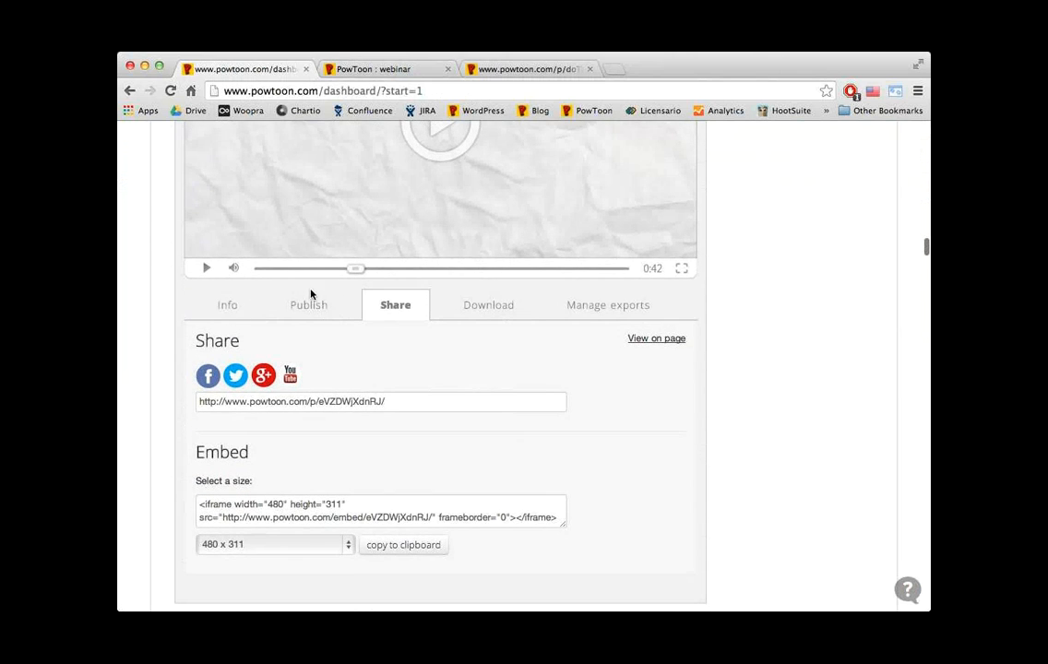
scroll(530, 313, down, 2)
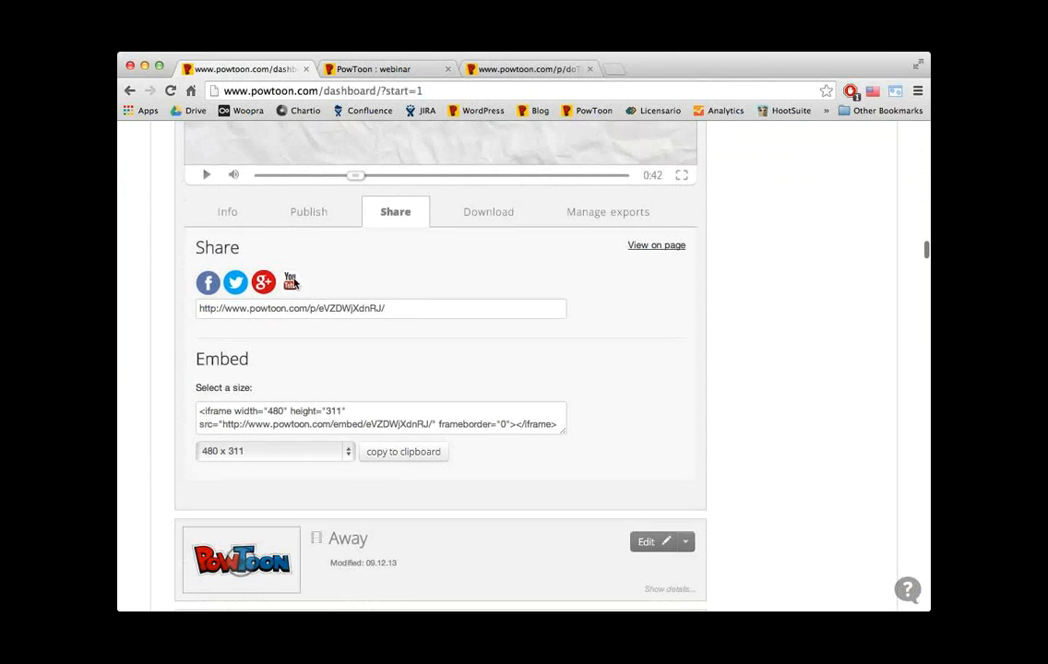
scroll(563, 243, up, 5)
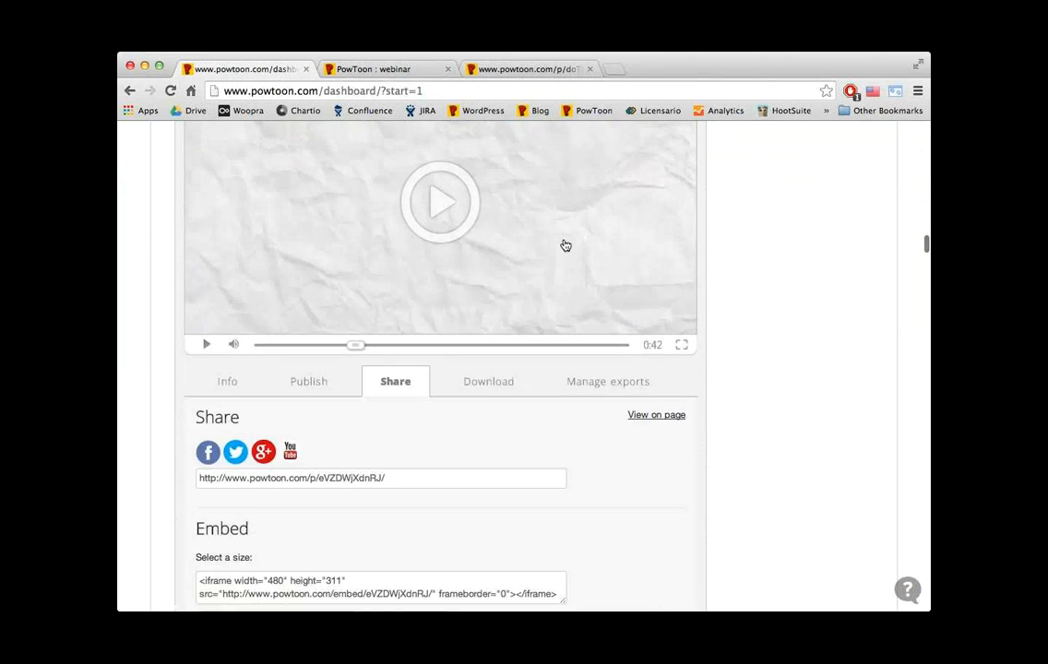
scroll(632, 208, up, 1)
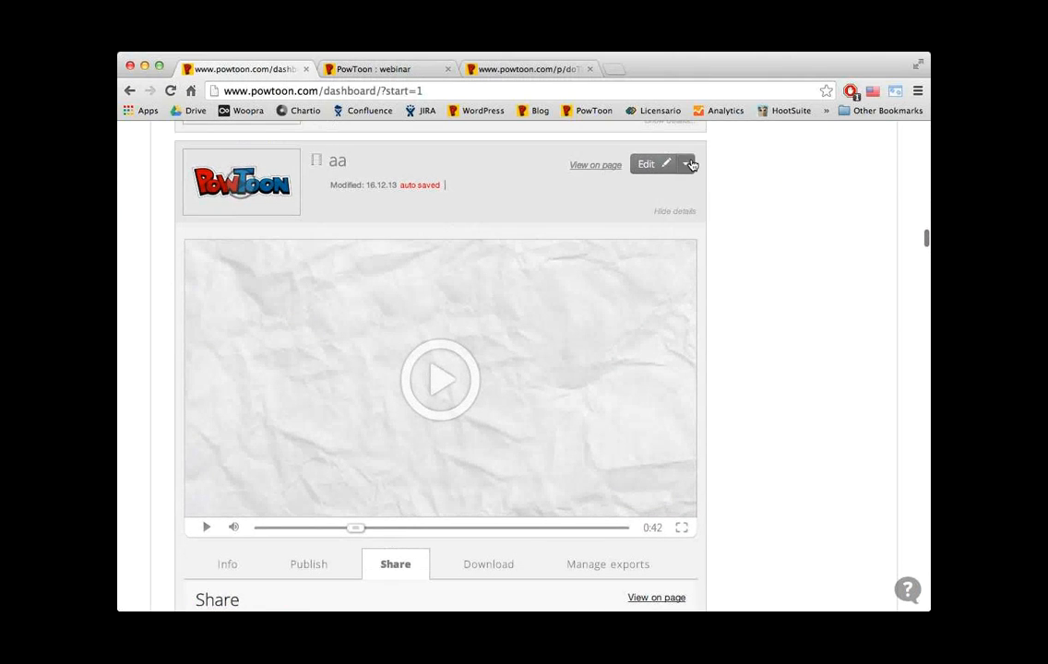
click(688, 164)
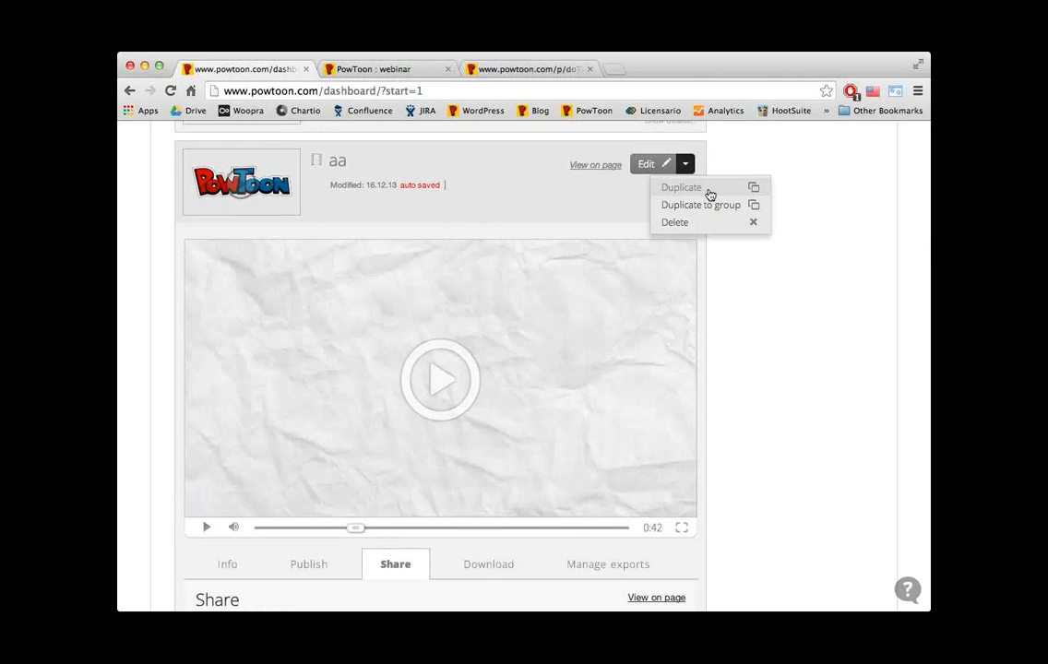
click(848, 416)
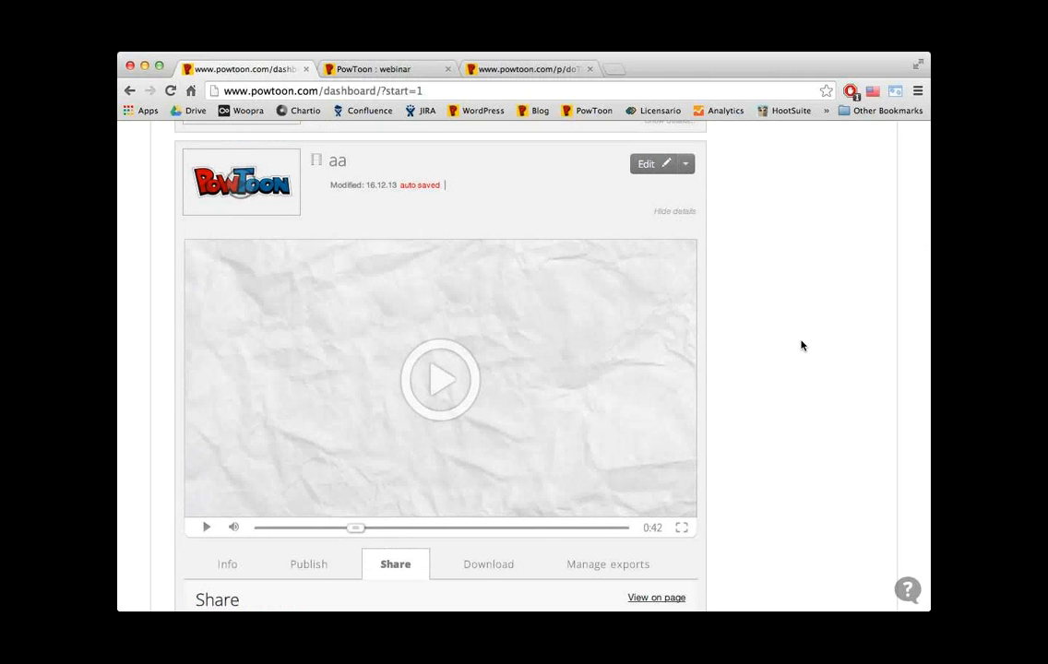
- Check the first slides in the editor's slide list, and look over project "aa" and its Share details on the dashboard
click(364, 69)
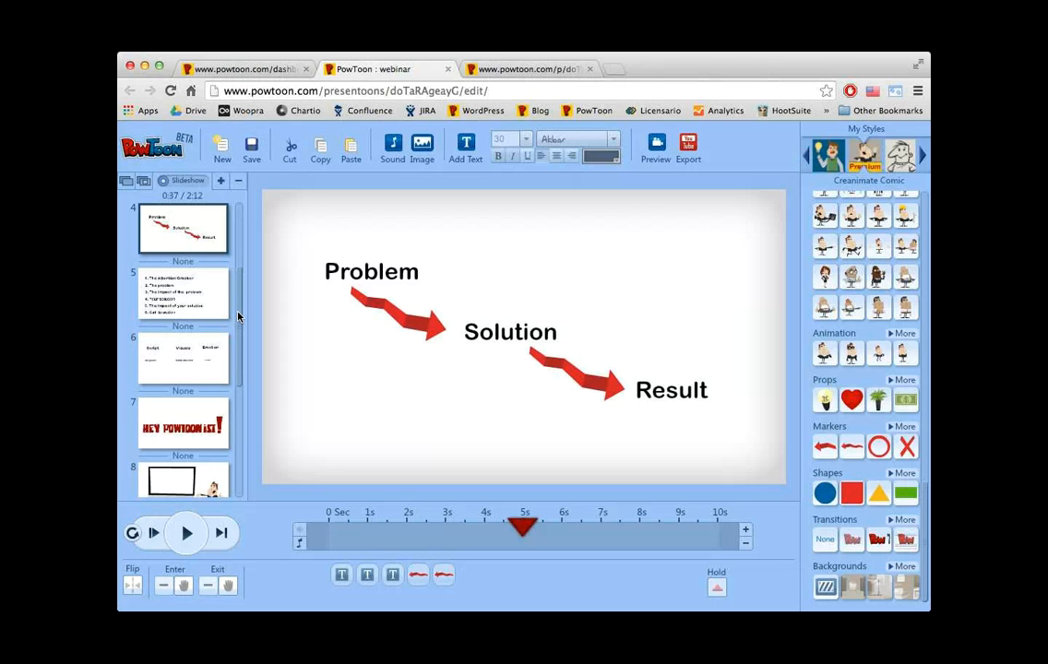
drag(239, 341, 238, 189)
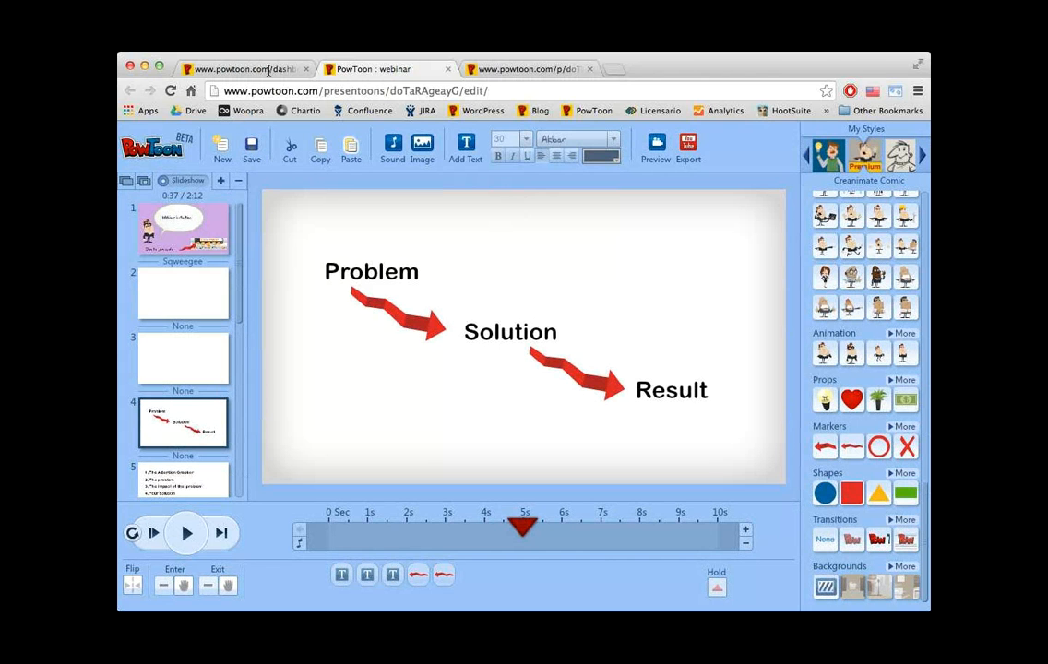
click(235, 67)
scroll(368, 351, up, 10)
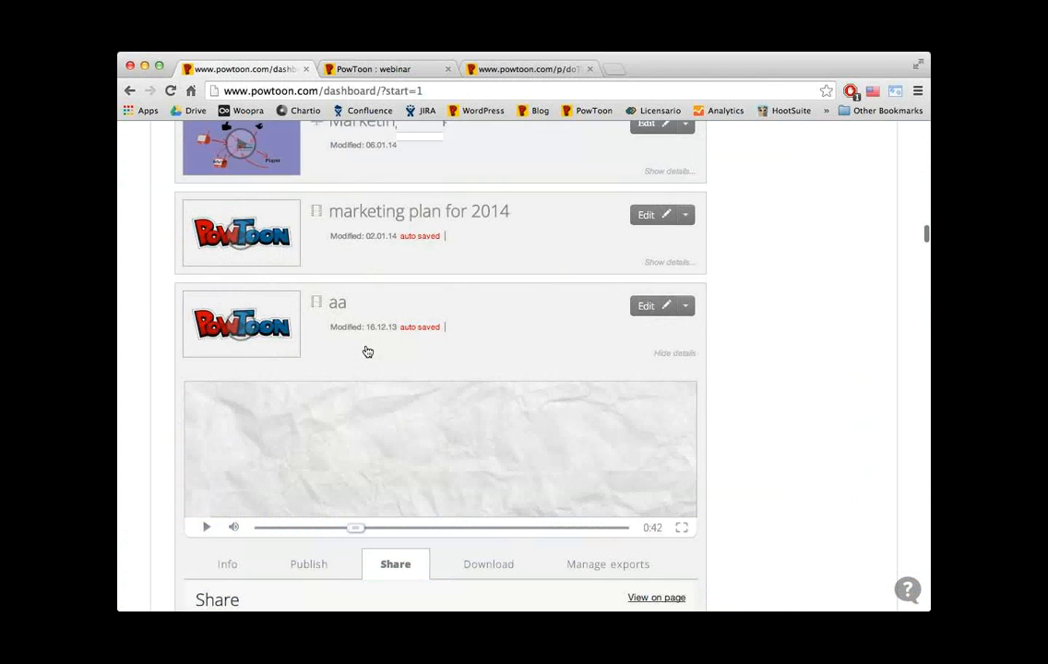
scroll(367, 351, down, 8)
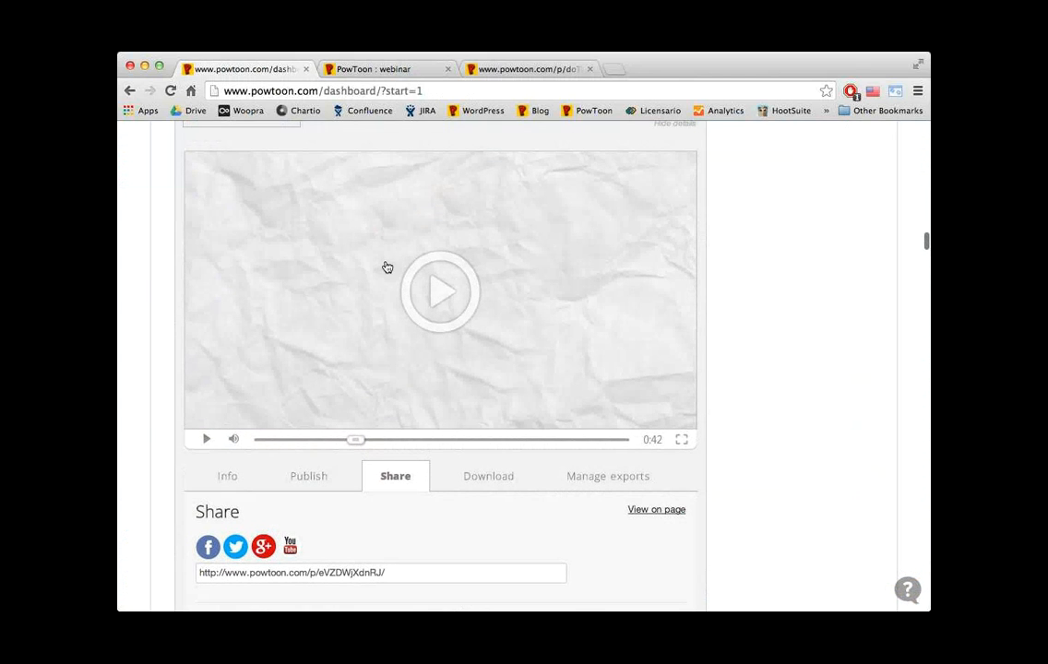
scroll(519, 312, up, 3)
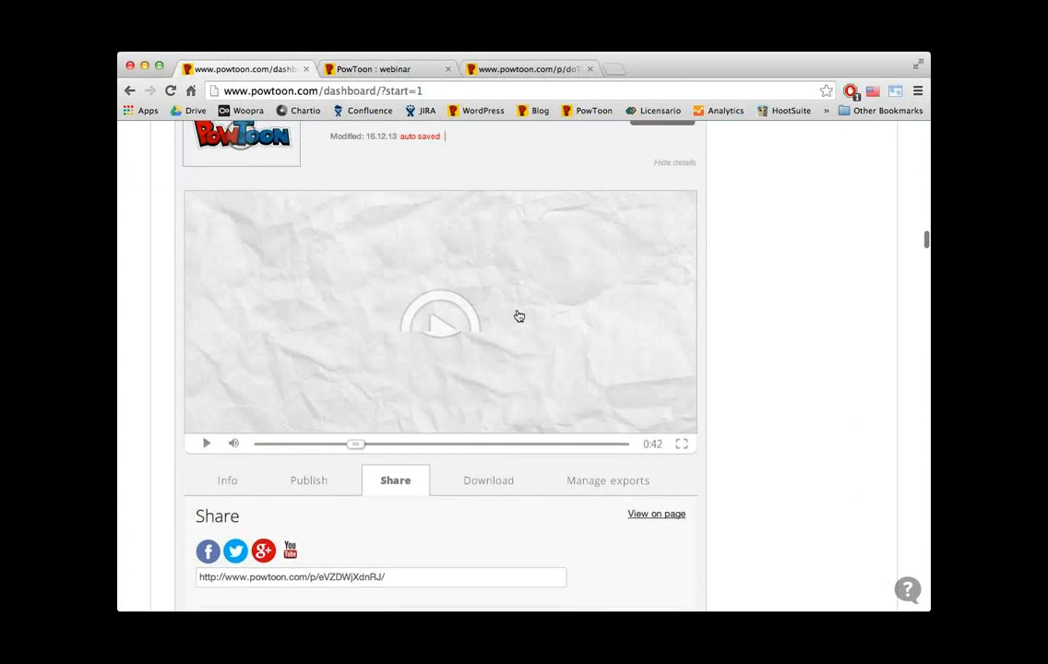
- Return to the editor and look through the Creanimate Comic library from Text Effects to Backgrounds
click(367, 73)
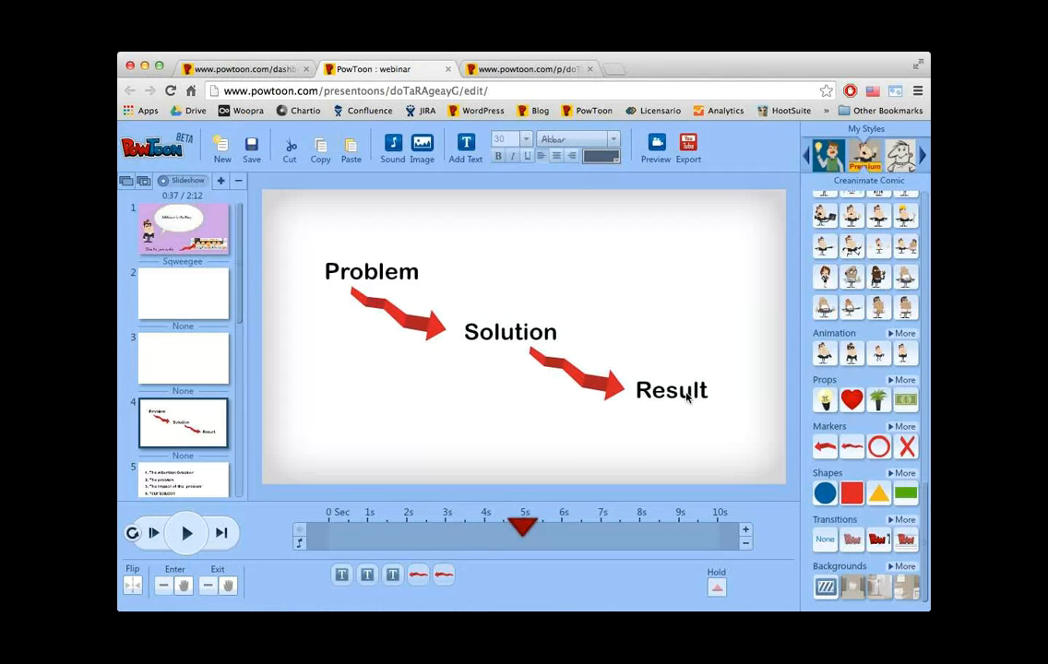
scroll(824, 374, down, 1)
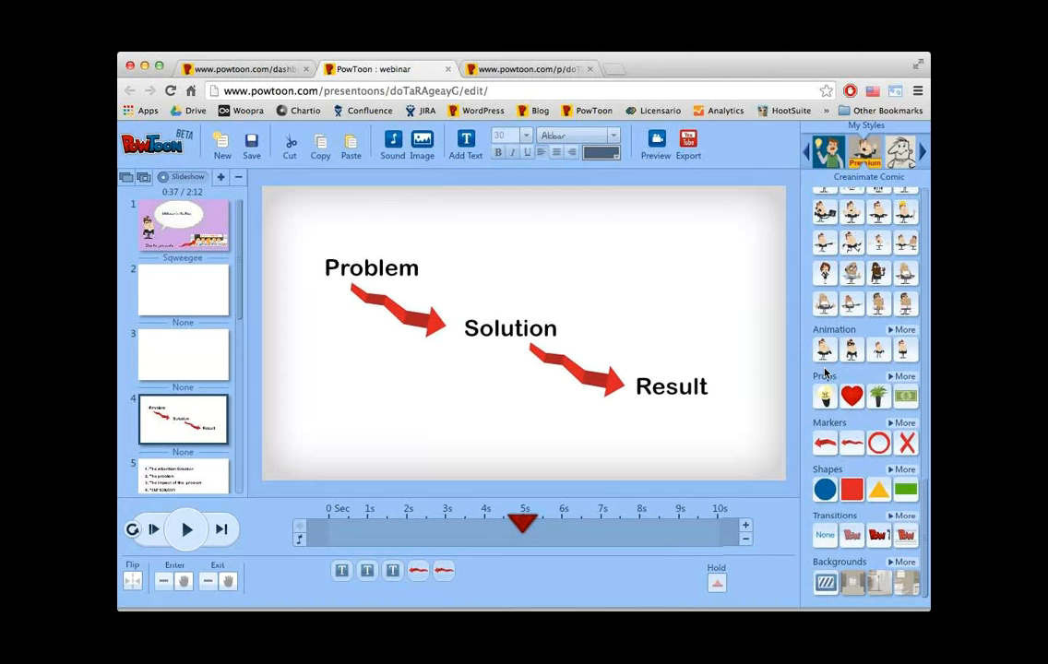
scroll(824, 365, up, 5)
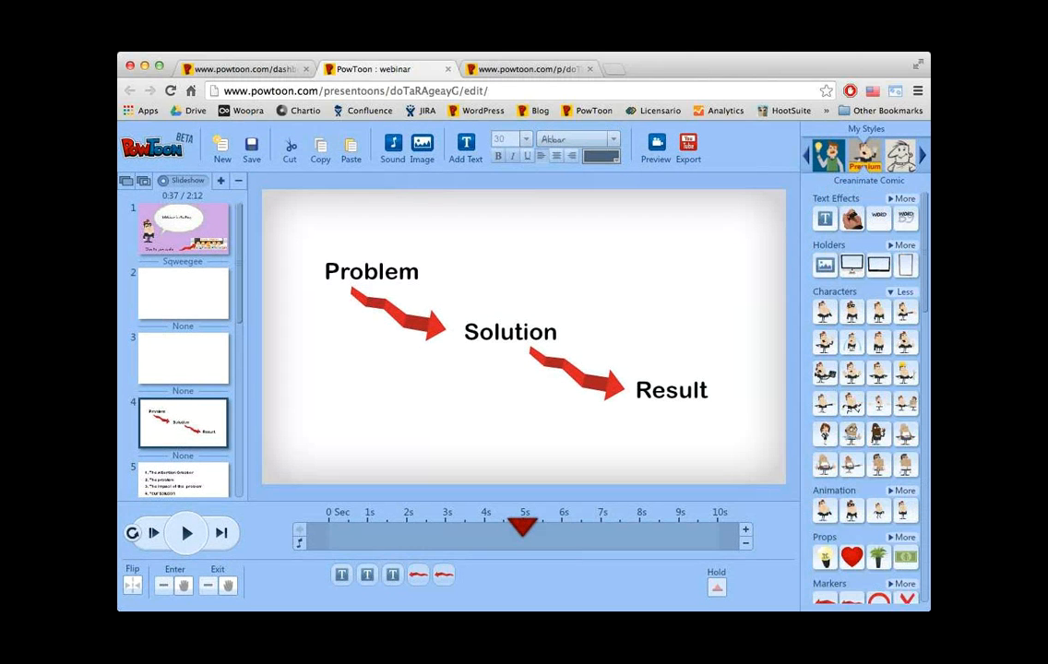
key(super+Tab)
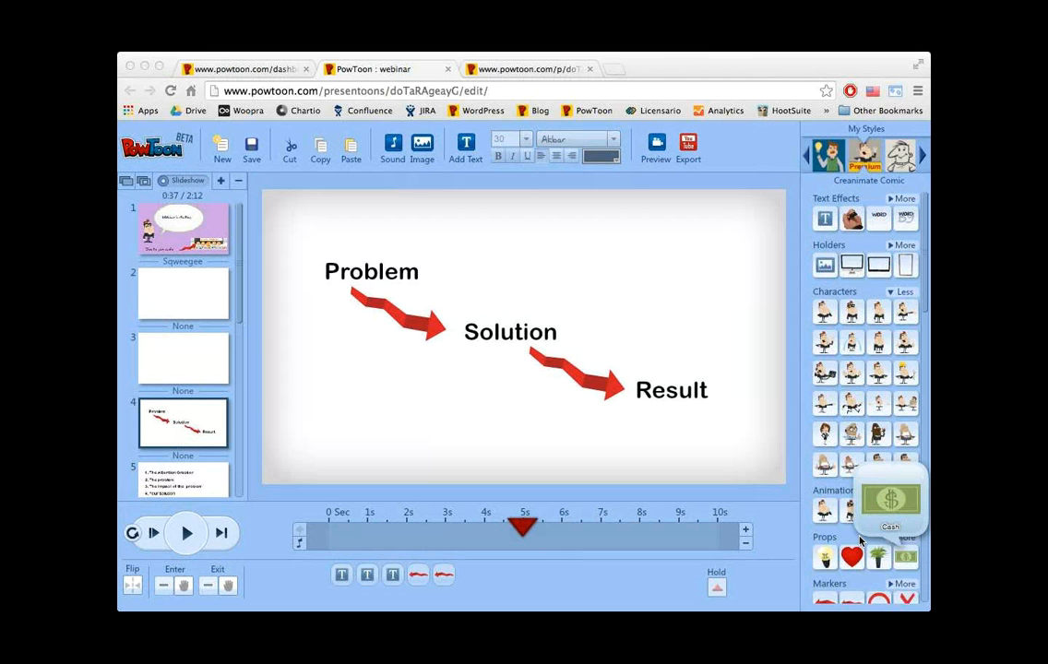
scroll(904, 552, down, 1)
scroll(924, 398, down, 3)
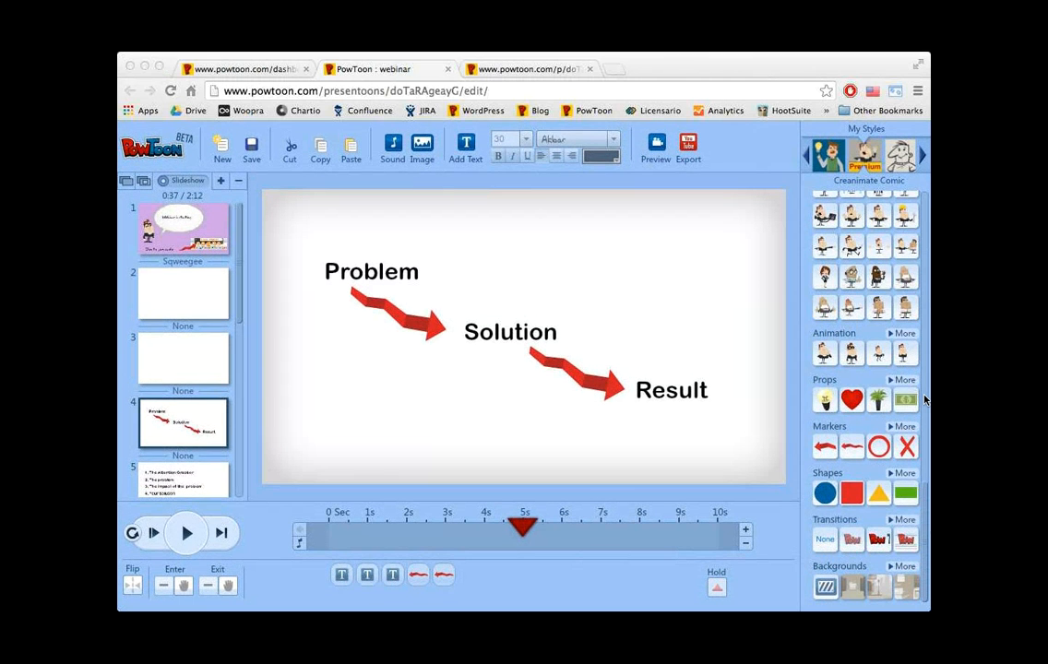
click(925, 399)
- Revisit the webinar preview page and the editor, and look through the project list on the dashboard
click(524, 74)
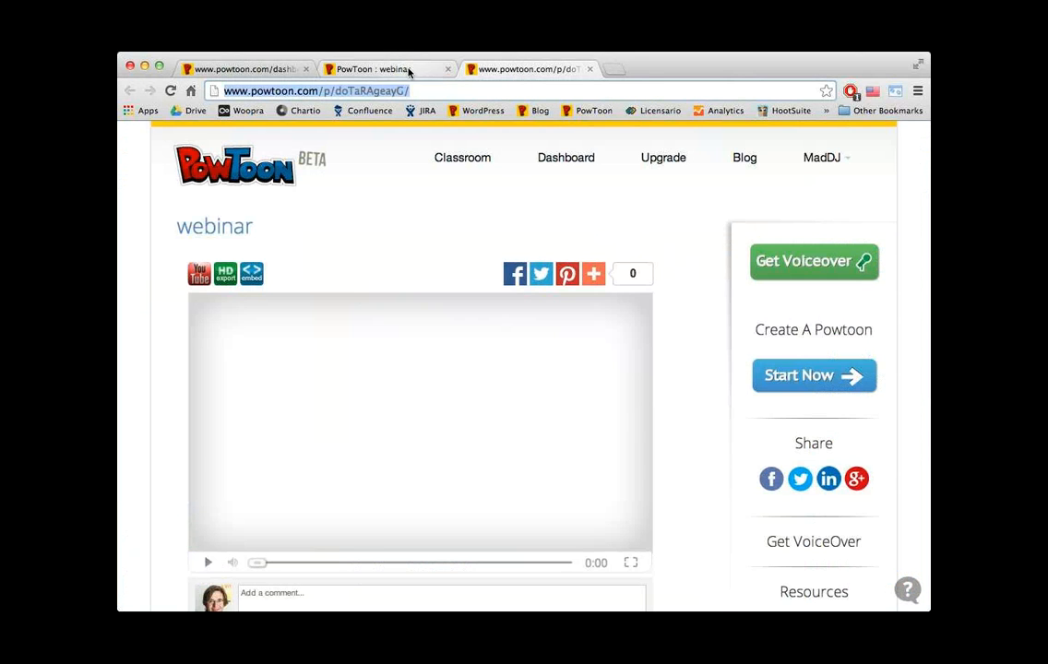
click(410, 72)
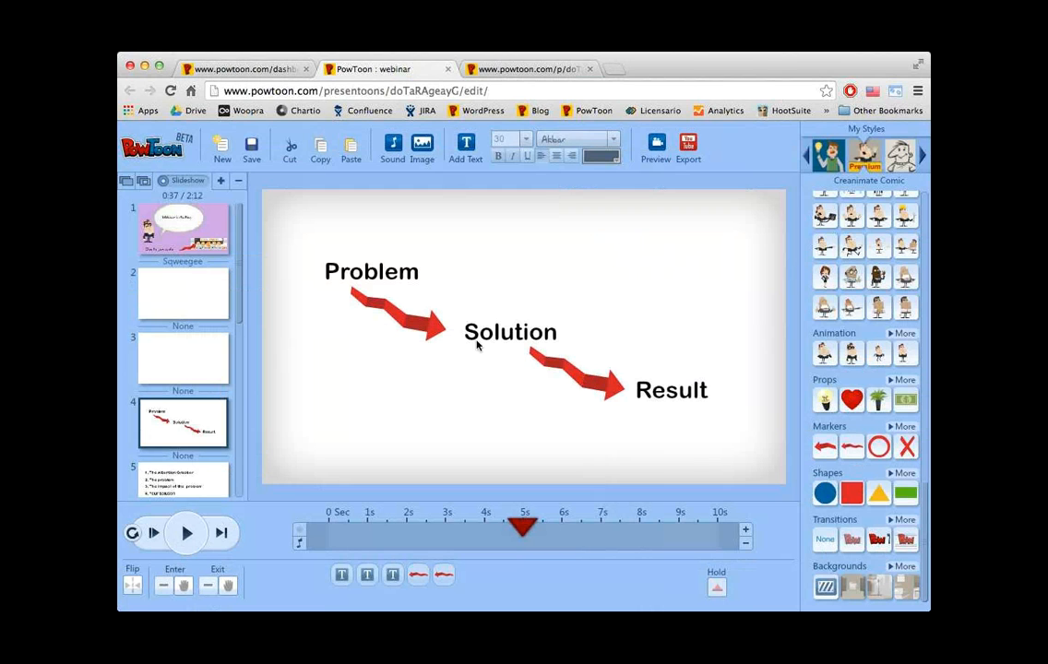
click(257, 74)
scroll(786, 393, up, 10)
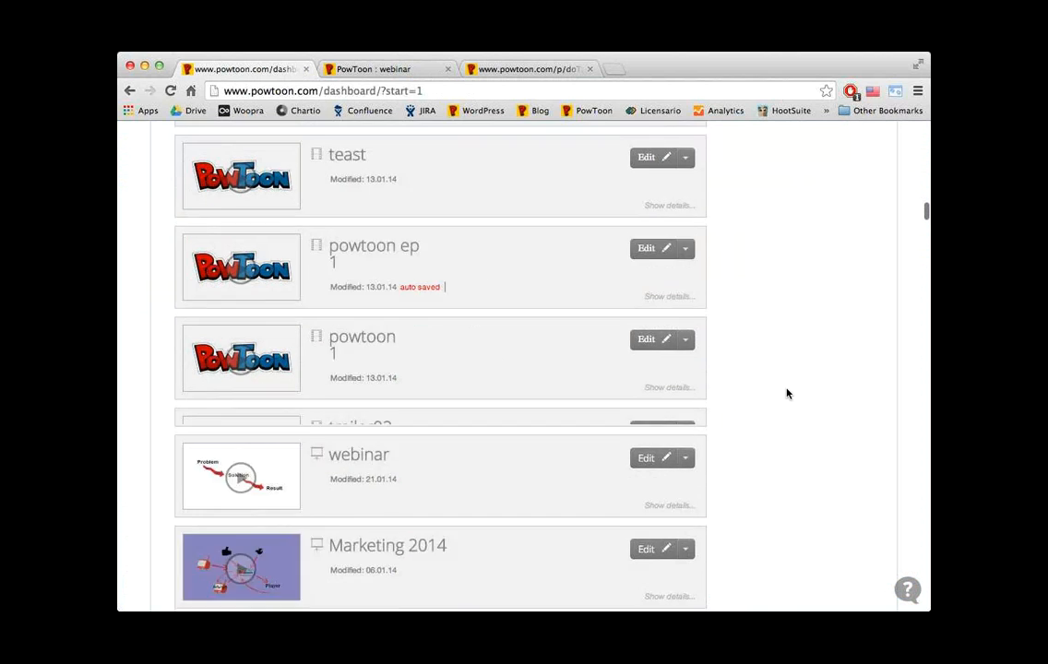
- Expand the Resources and Community sections beside the dashboard's project list and look through their links
scroll(786, 393, up, 15)
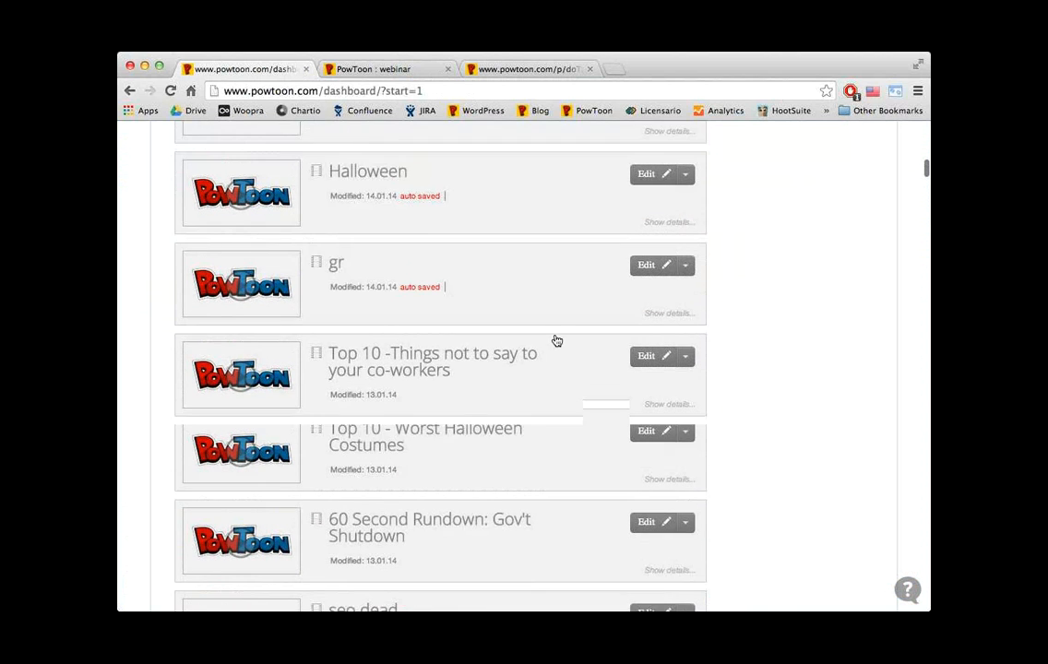
scroll(557, 341, up, 15)
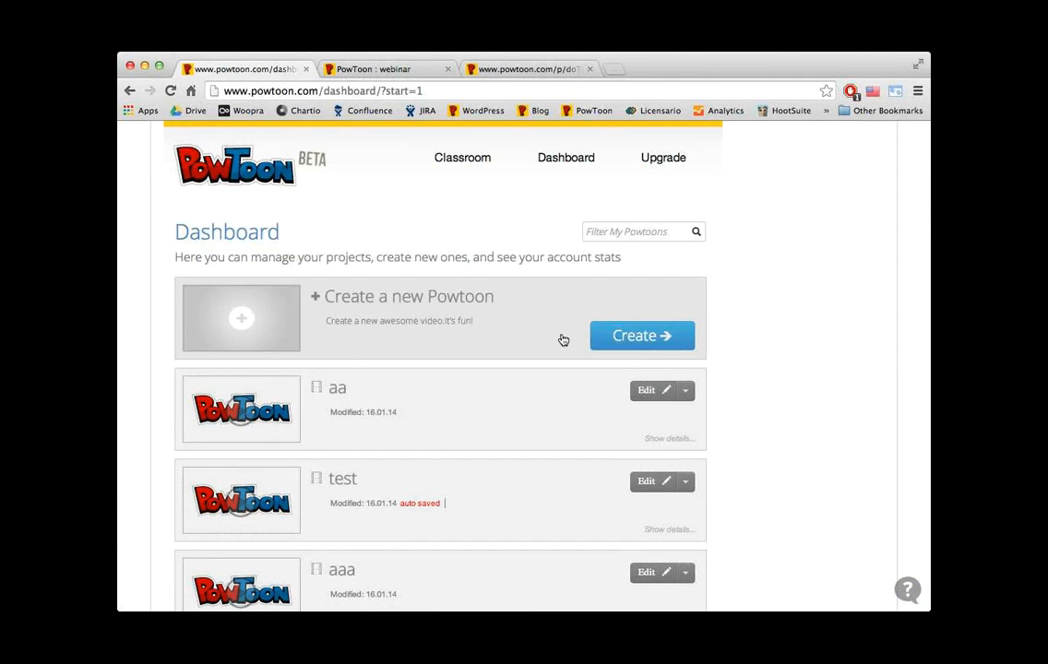
scroll(561, 339, down, 5)
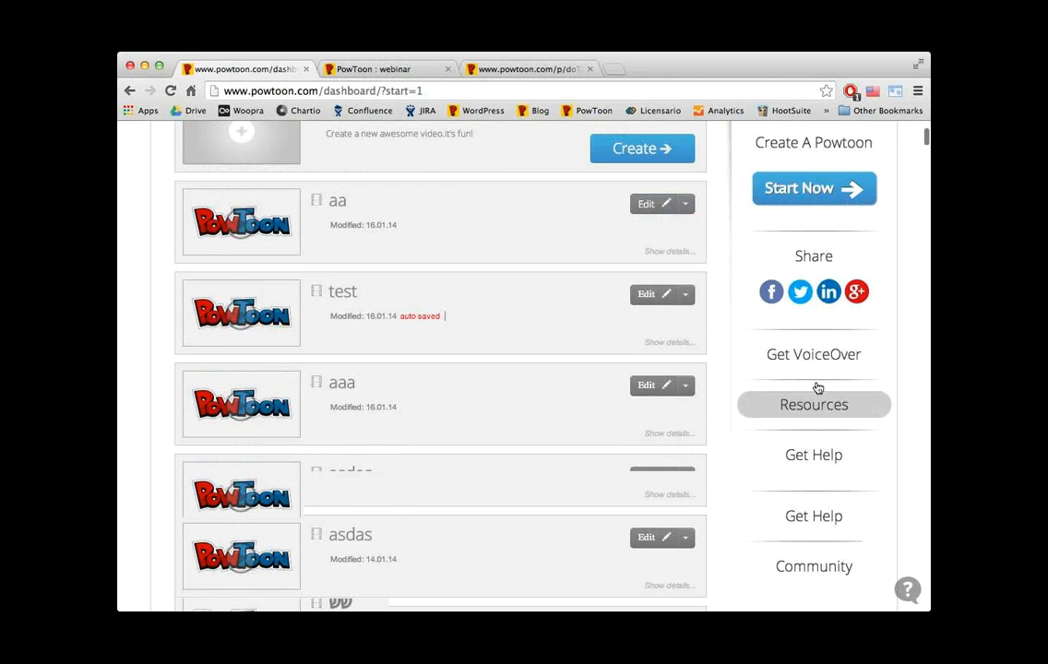
click(819, 403)
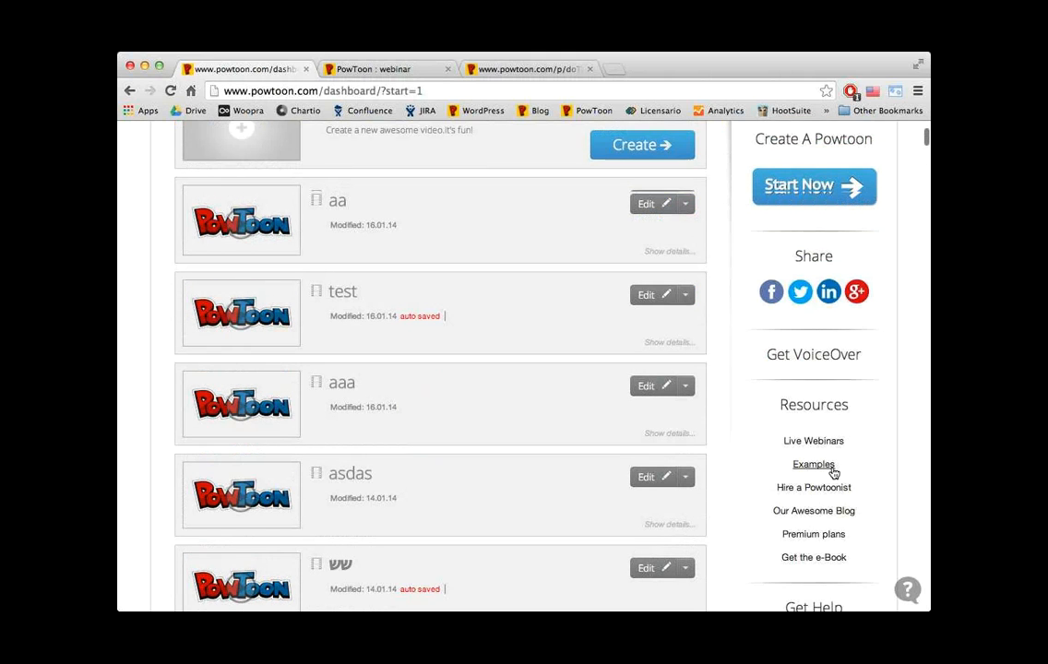
scroll(832, 472, down, 3)
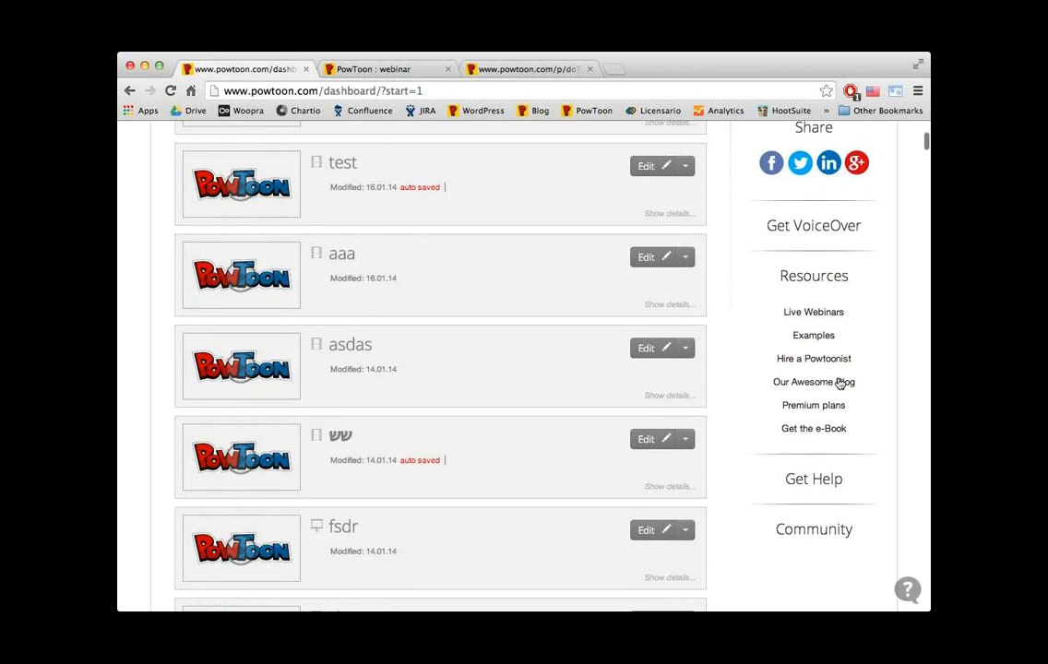
scroll(830, 400, down, 1)
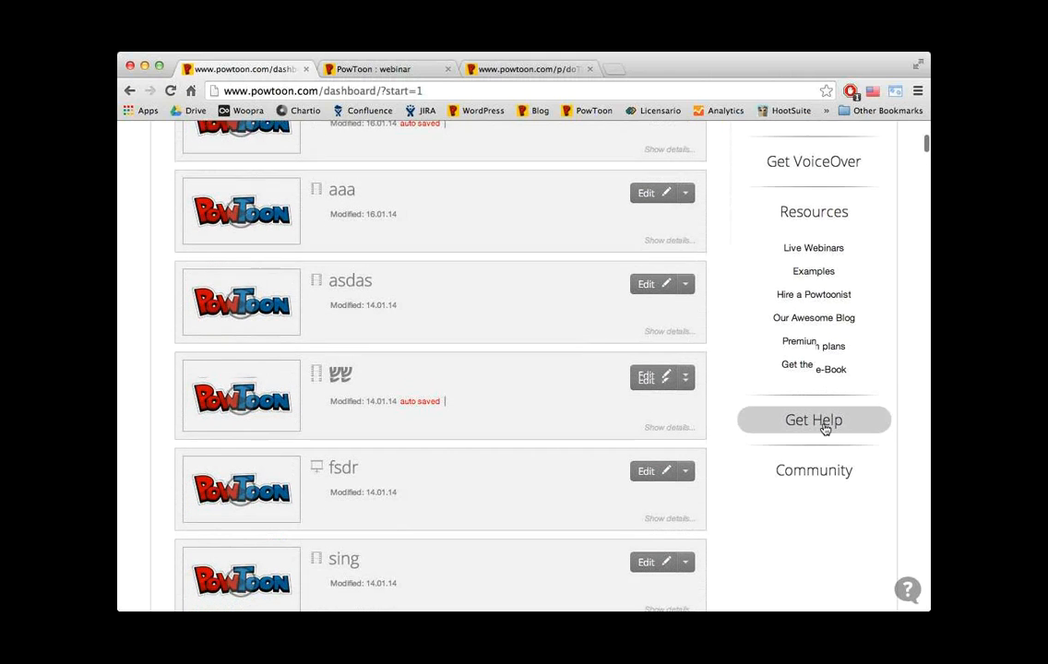
scroll(822, 432, down, 1)
click(822, 436)
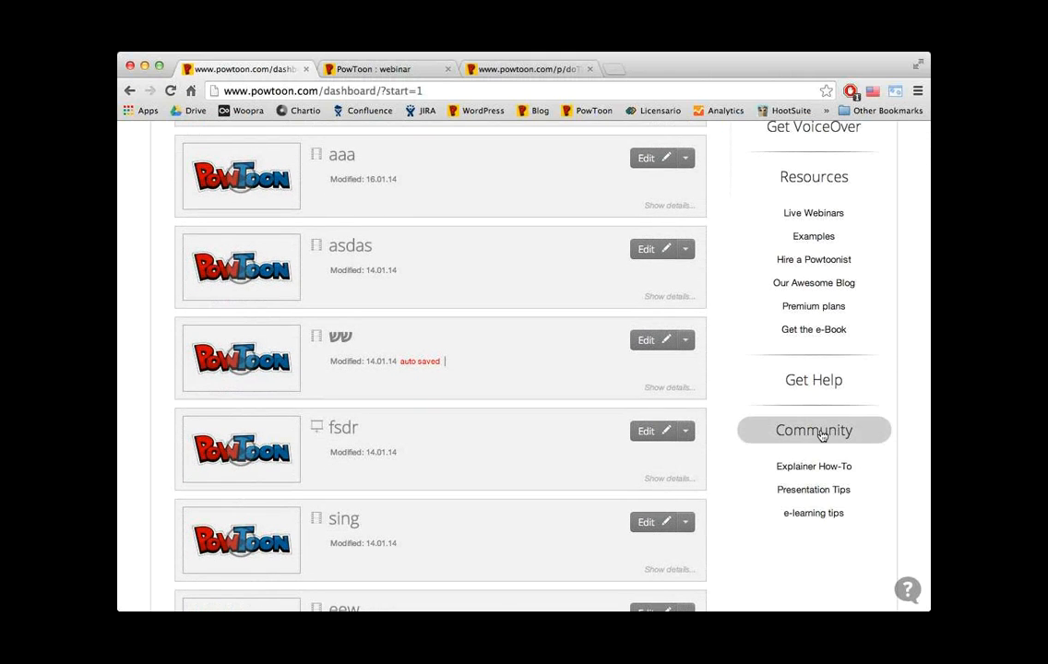
scroll(823, 530, down, 2)
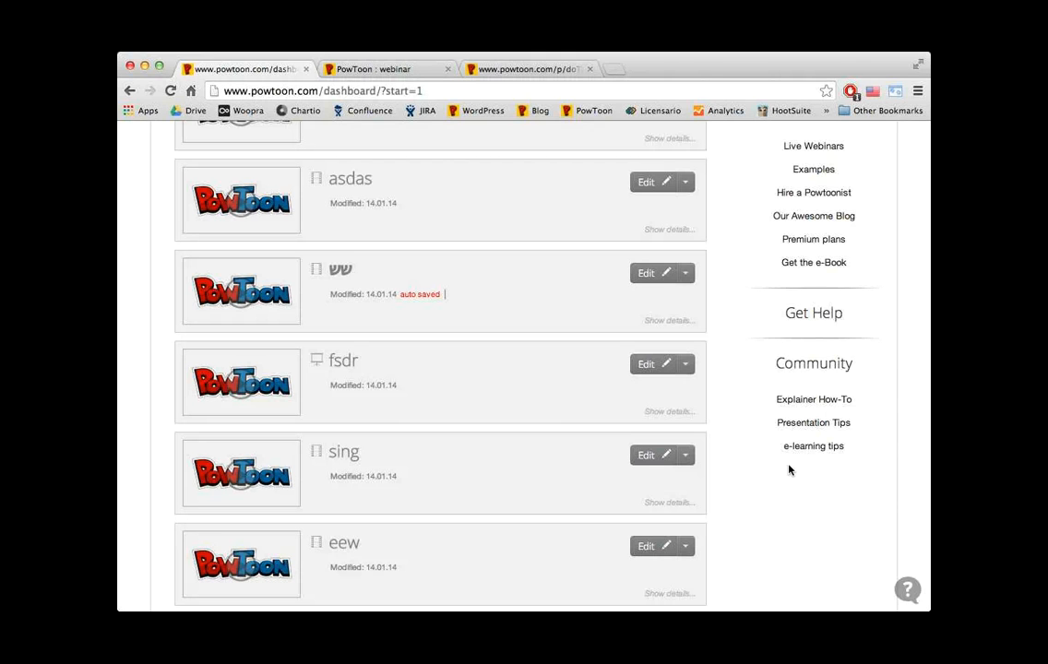
- Review the dashboard from its project creation area to the Resources links, such as Live Webinars and Examples
scroll(769, 451, up, 10)
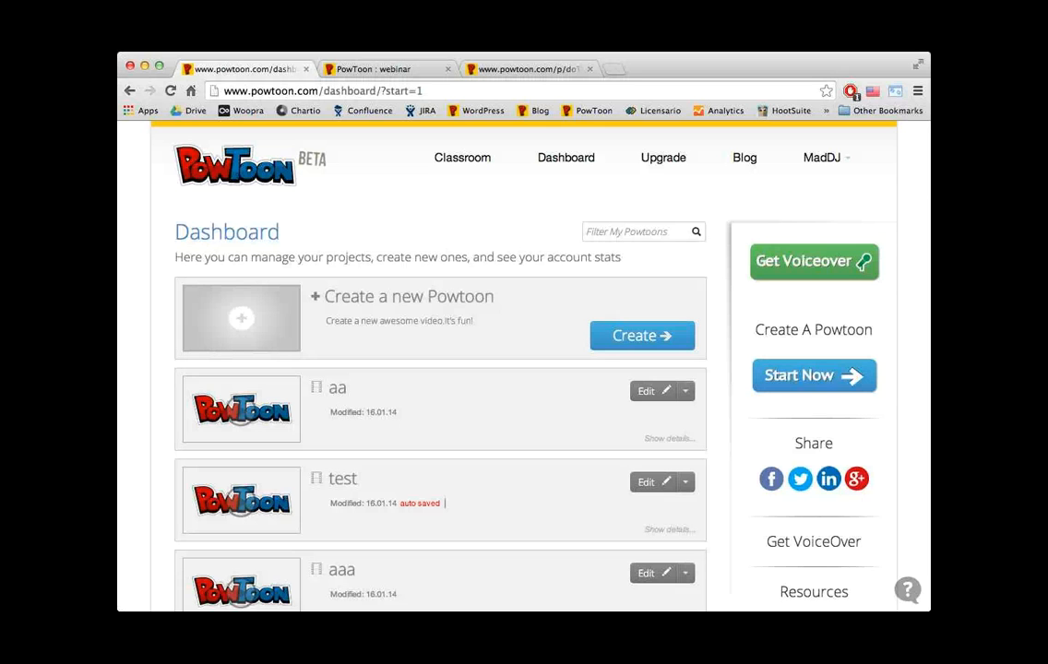
scroll(877, 293, down, 10)
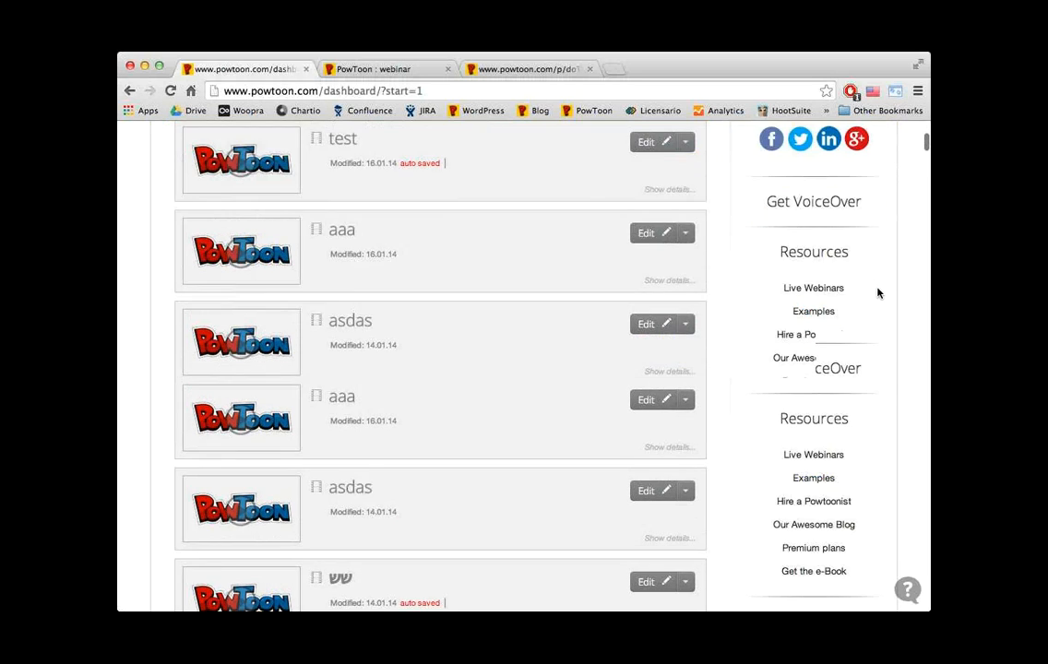
scroll(877, 296, up, 5)
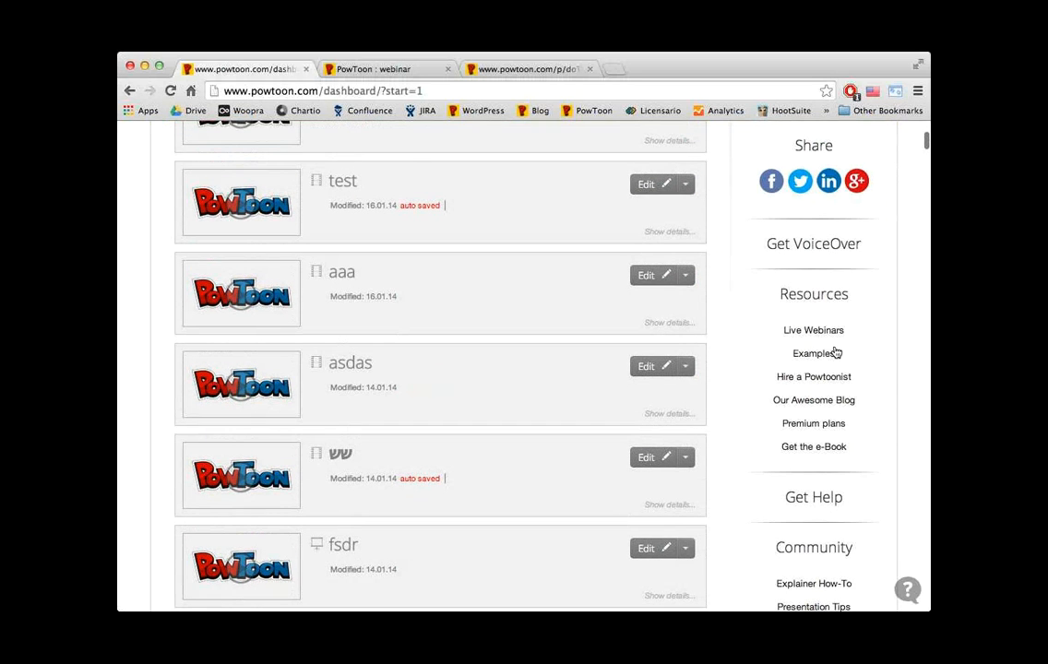
scroll(829, 338, up, 4)
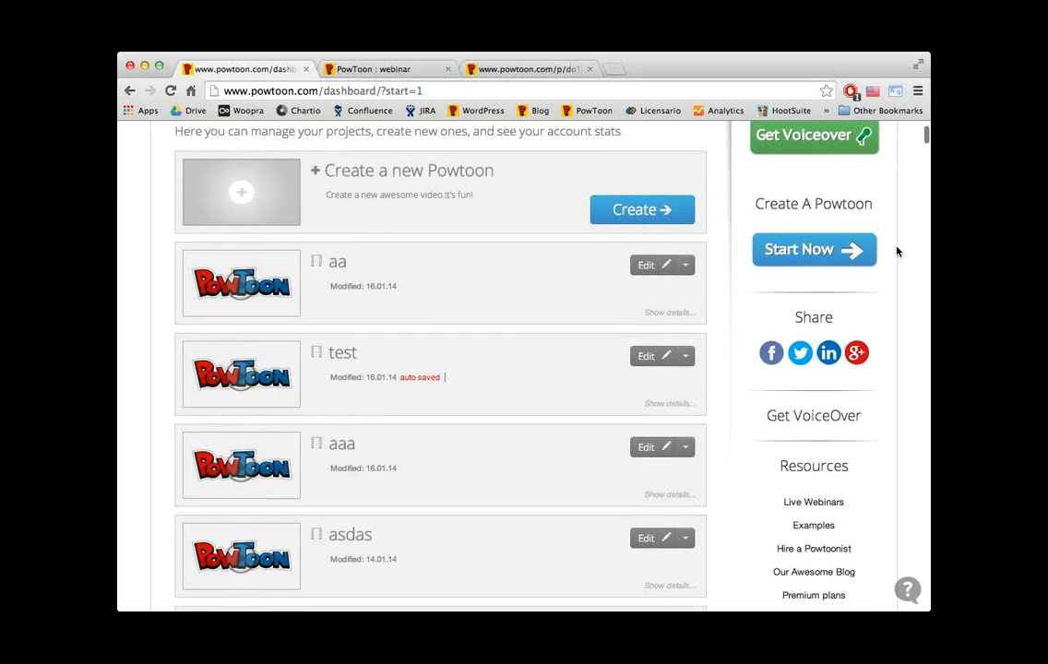
scroll(896, 250, up, 3)
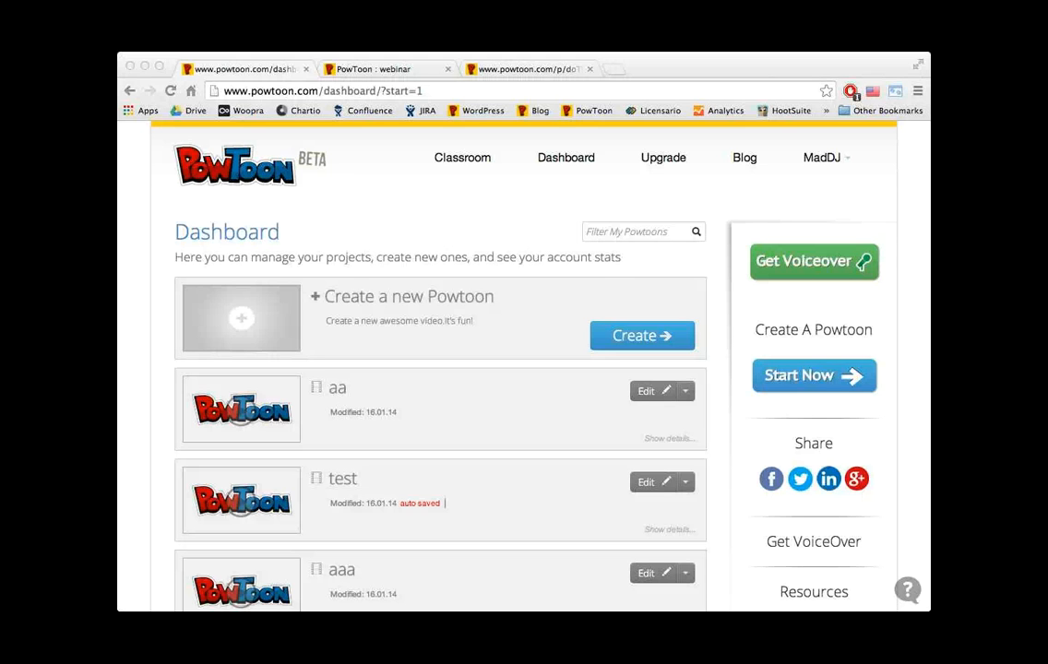
scroll(589, 336, down, 1)
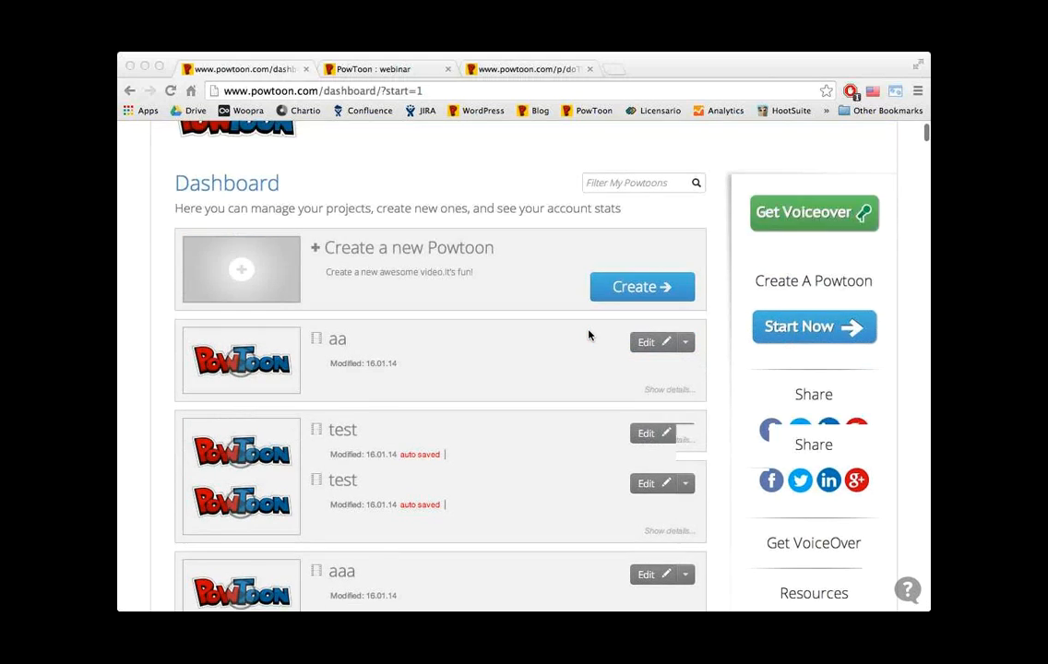
scroll(588, 336, down, 5)
scroll(589, 336, up, 8)
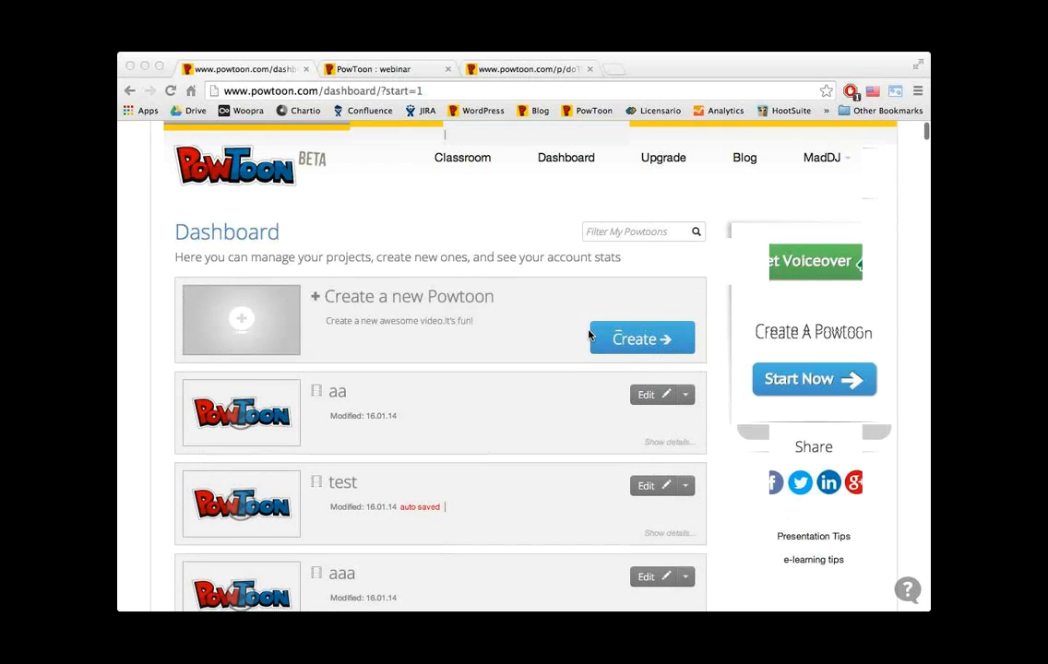